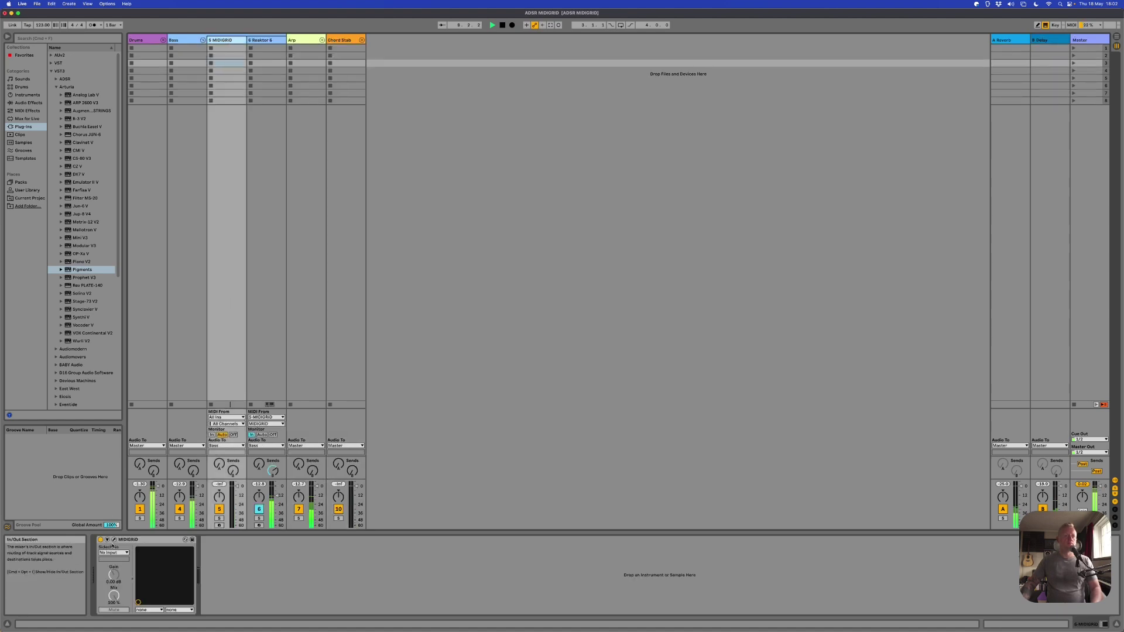
- Open the MIDIGRID and Reaktor 6 plug-in windows from their tracks and arrange them side by side
{"action": "left_click", "coordinate": [185, 540]}
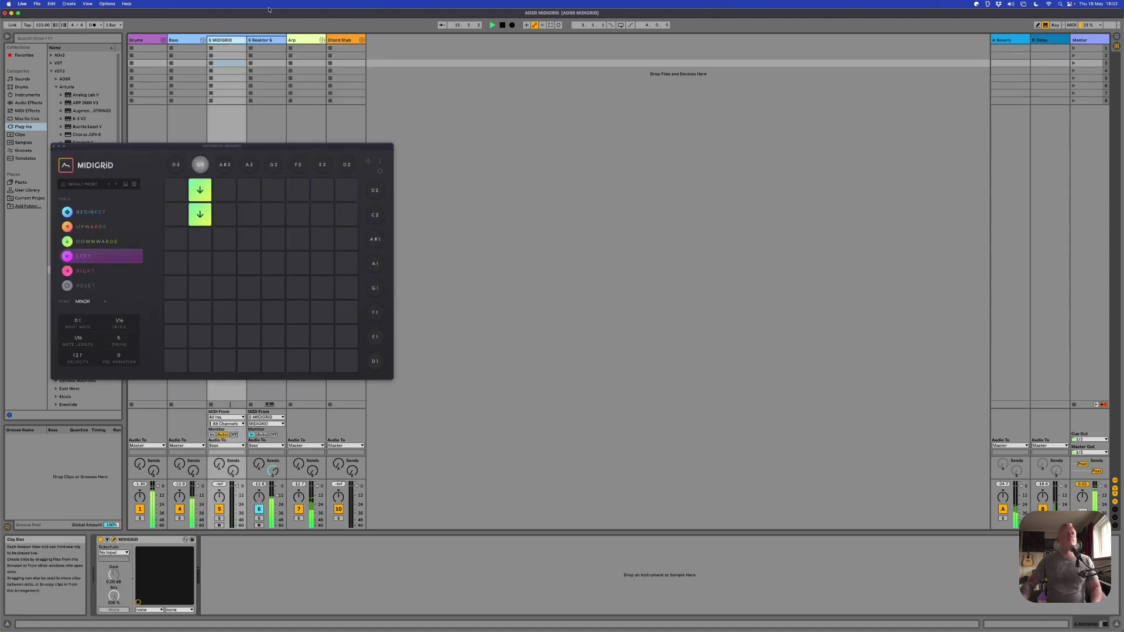
{"action": "left_click", "coordinate": [268, 41]}
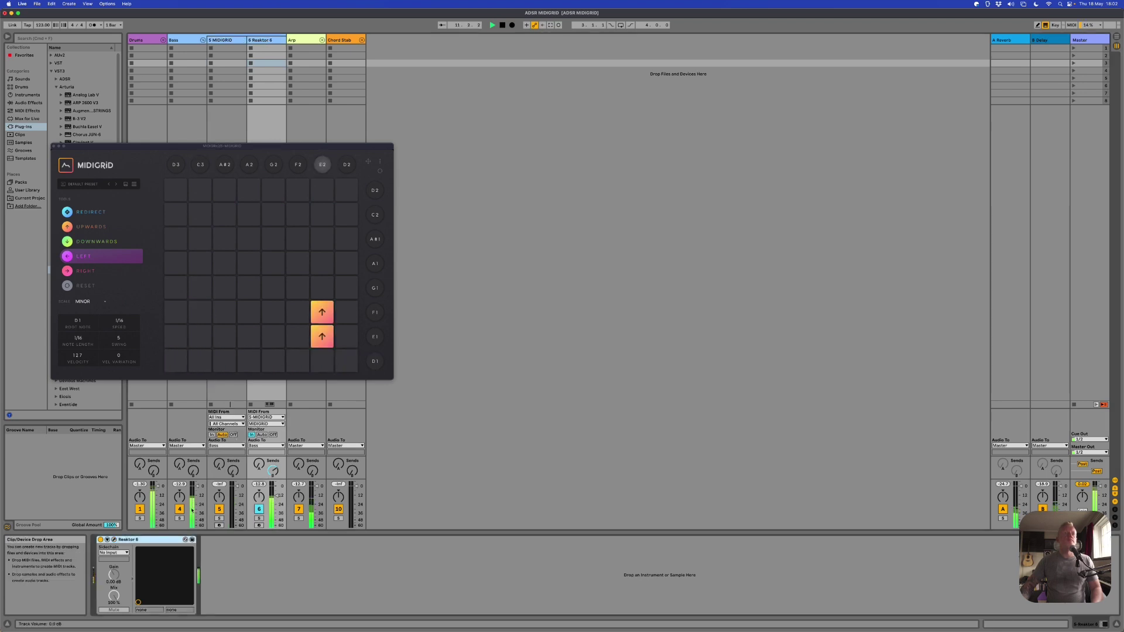
{"action": "left_click", "coordinate": [185, 539]}
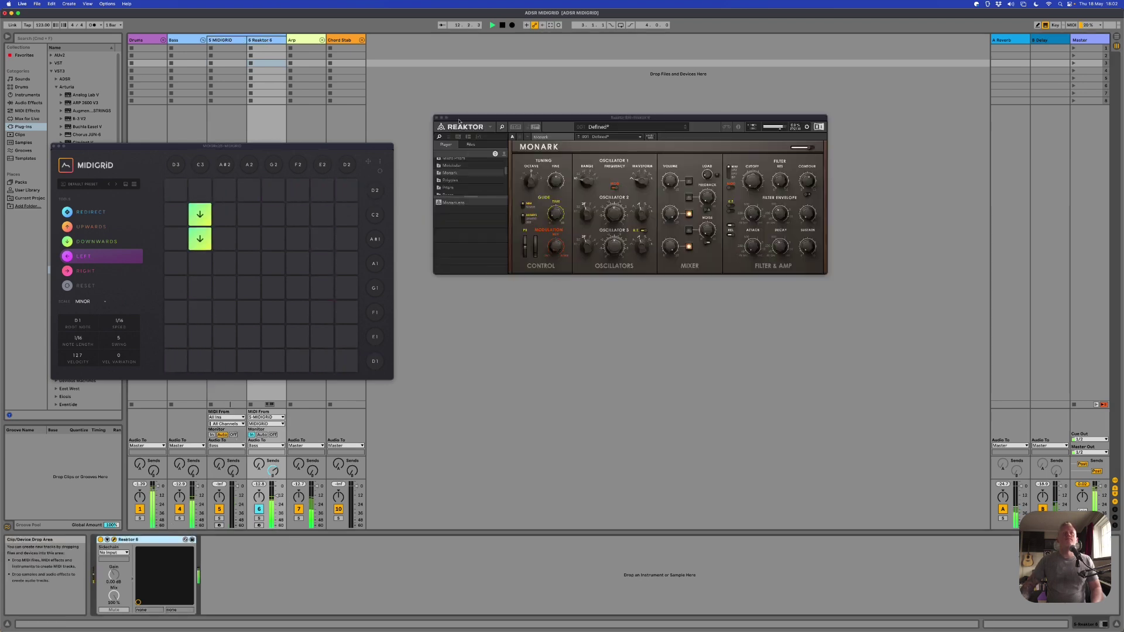
{"action": "left_click_drag", "start_coordinate": [465, 120], "coordinate": [456, 161]}
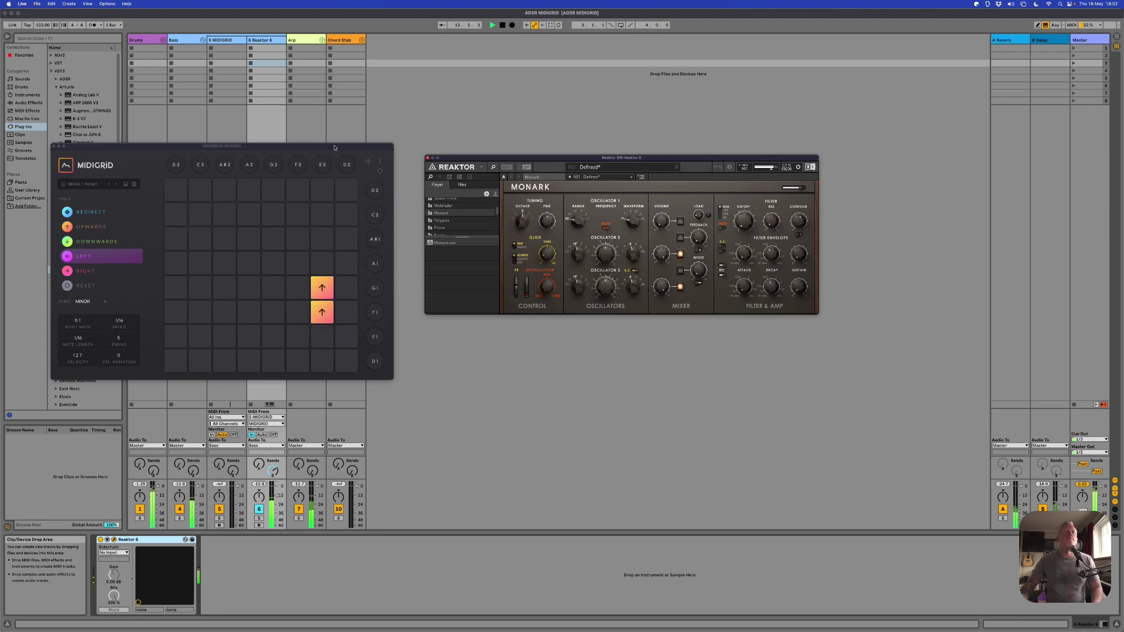
{"action": "left_click_drag", "start_coordinate": [350, 146], "coordinate": [366, 140]}
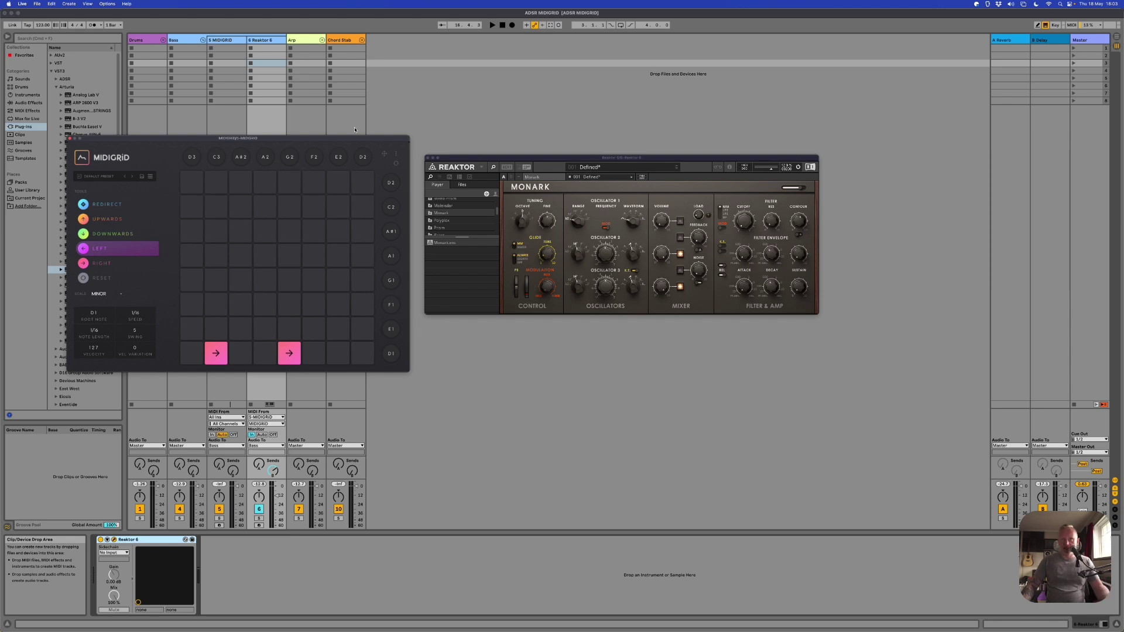
{"action": "left_click_drag", "start_coordinate": [337, 206], "coordinate": [330, 233]}
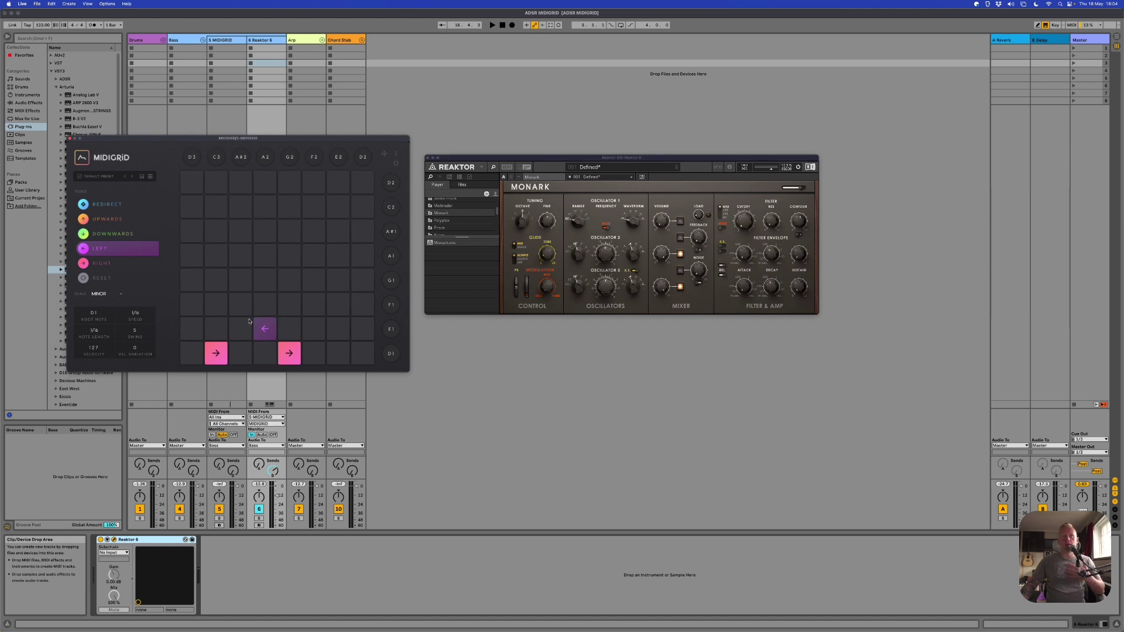
{"action": "left_click", "coordinate": [213, 349]}
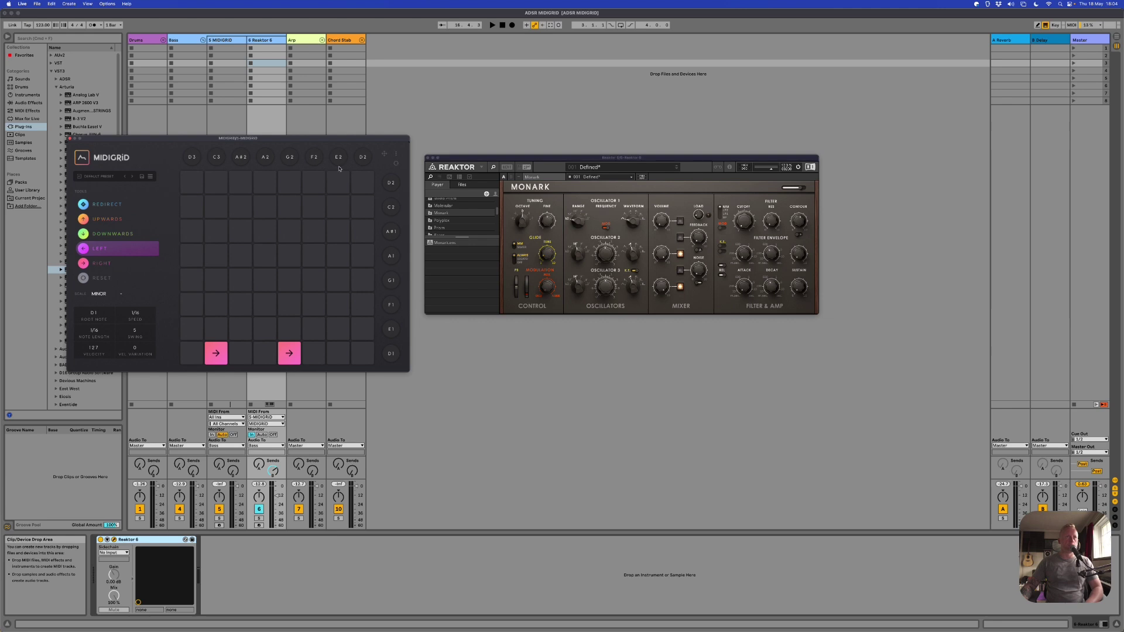
{"action": "left_click", "coordinate": [216, 182]}
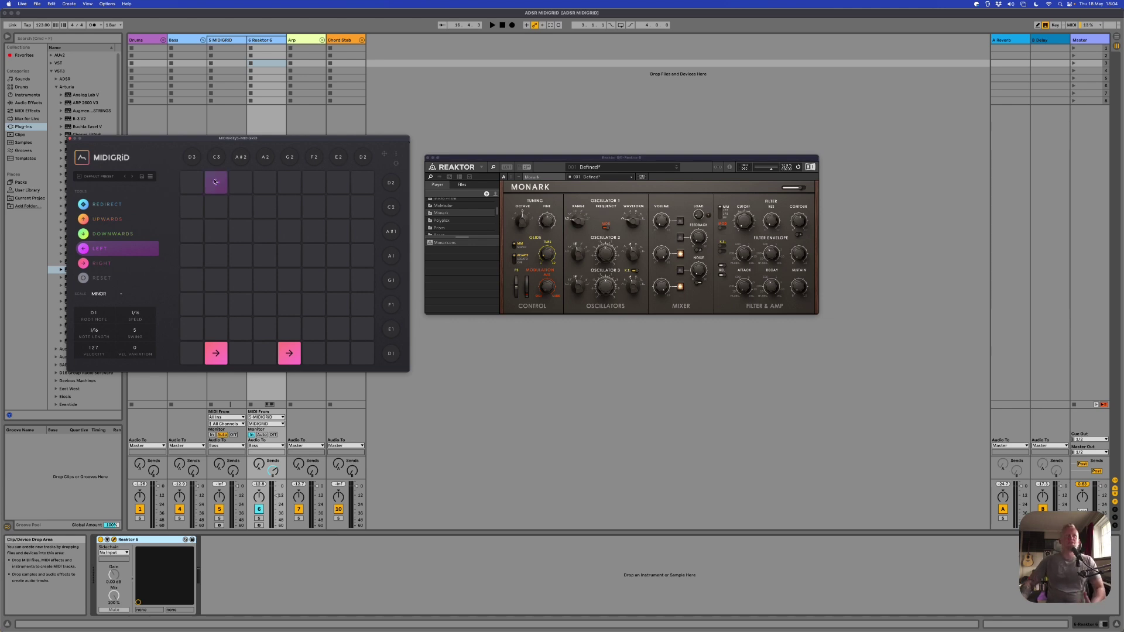
{"action": "left_click", "coordinate": [216, 182]}
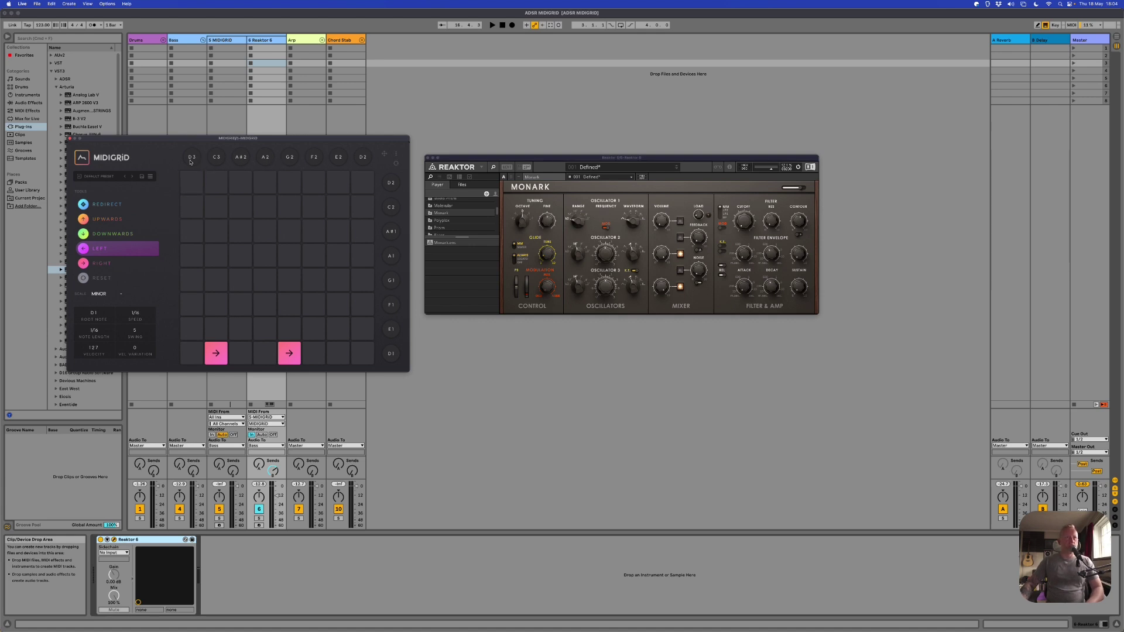
- Look through MIDIGRID's list of scale modes, keeping Minor selected
{"action": "left_click", "coordinate": [117, 295]}
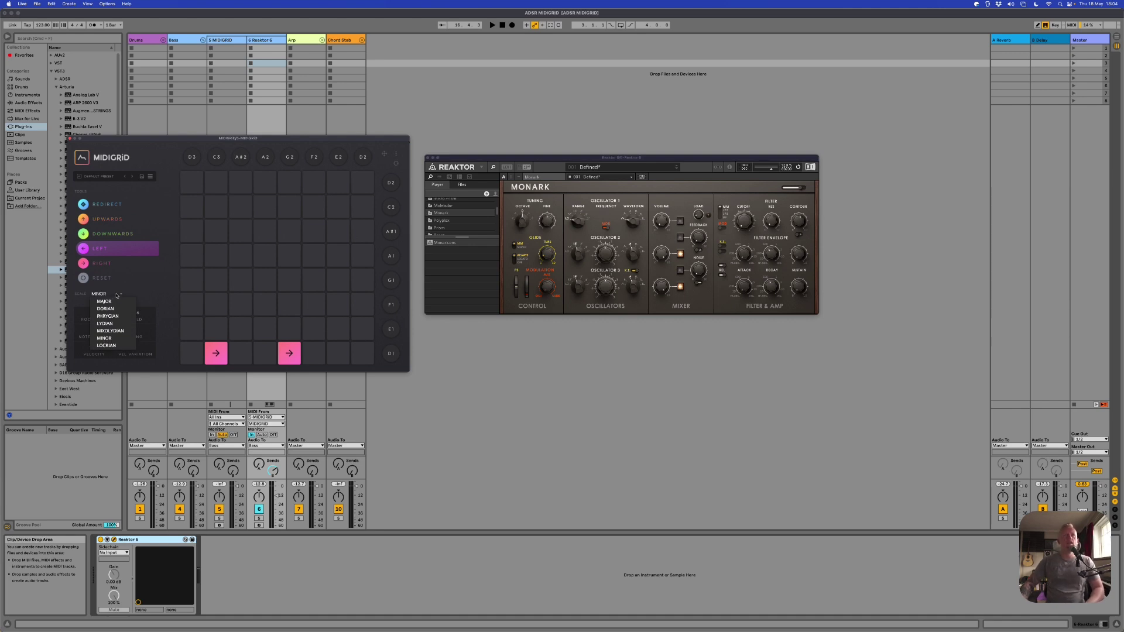
{"action": "left_click", "coordinate": [117, 296]}
{"action": "left_click", "coordinate": [117, 295]}
{"action": "left_click", "coordinate": [138, 298]}
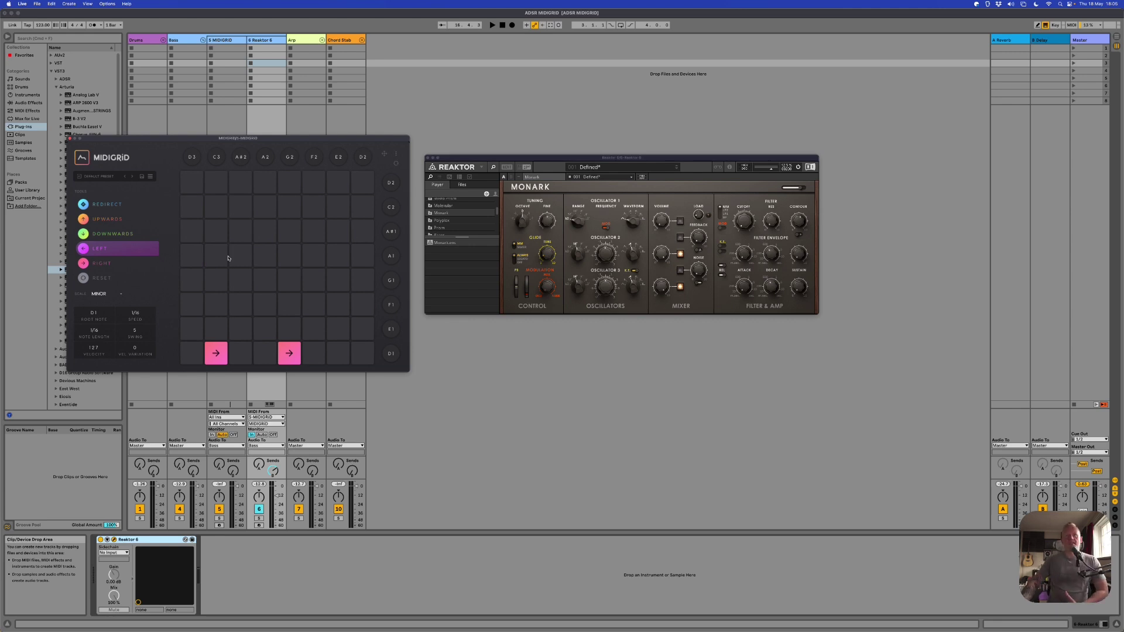
- Remove the two right-moving triggers from the bottom row of the MIDIGRID grid
{"action": "left_click", "coordinate": [289, 354]}
{"action": "left_click", "coordinate": [217, 353]}
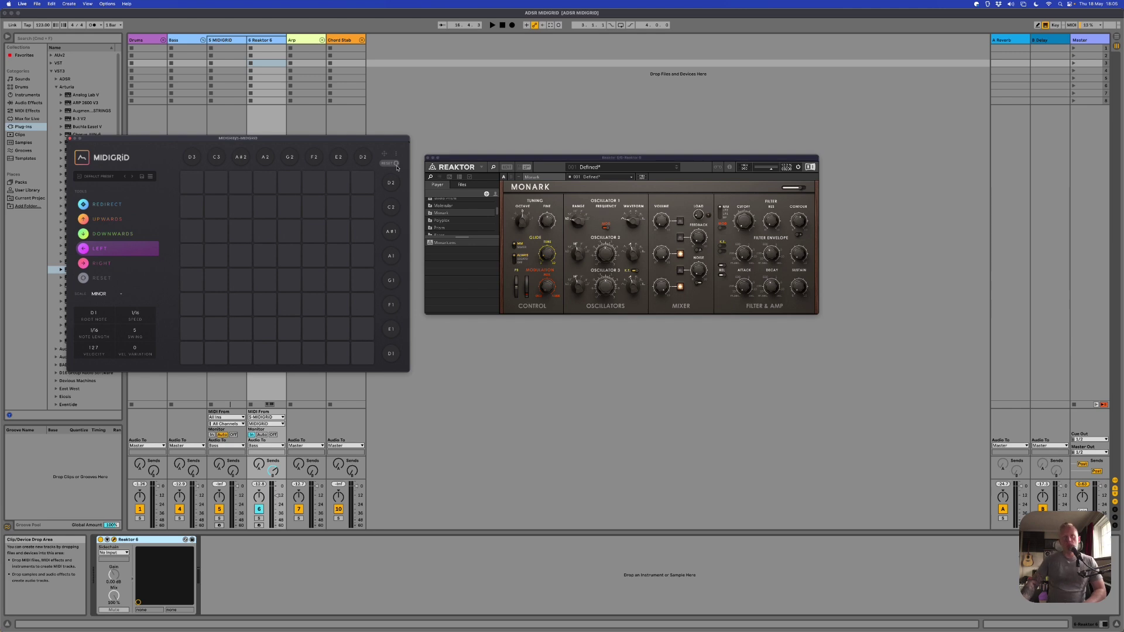
{"action": "left_click", "coordinate": [314, 329]}
{"action": "left_click_drag", "start_coordinate": [314, 329], "coordinate": [100, 248]}
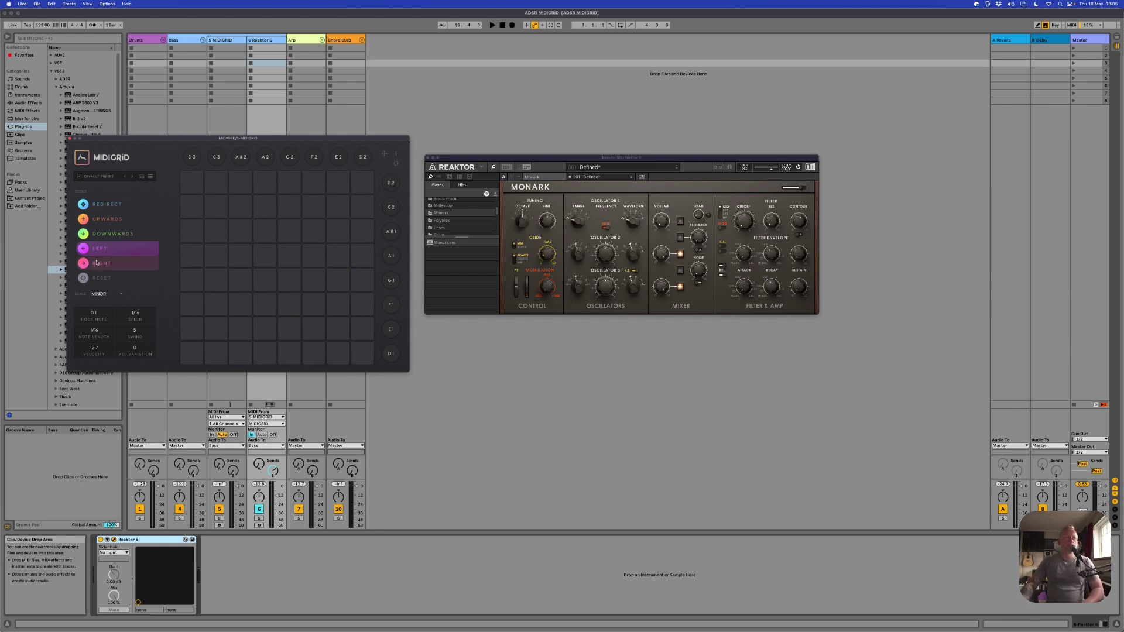
- Choose the Right trigger type and place a single trigger in the grid's bottom row at the G2 column
{"action": "left_click", "coordinate": [99, 264]}
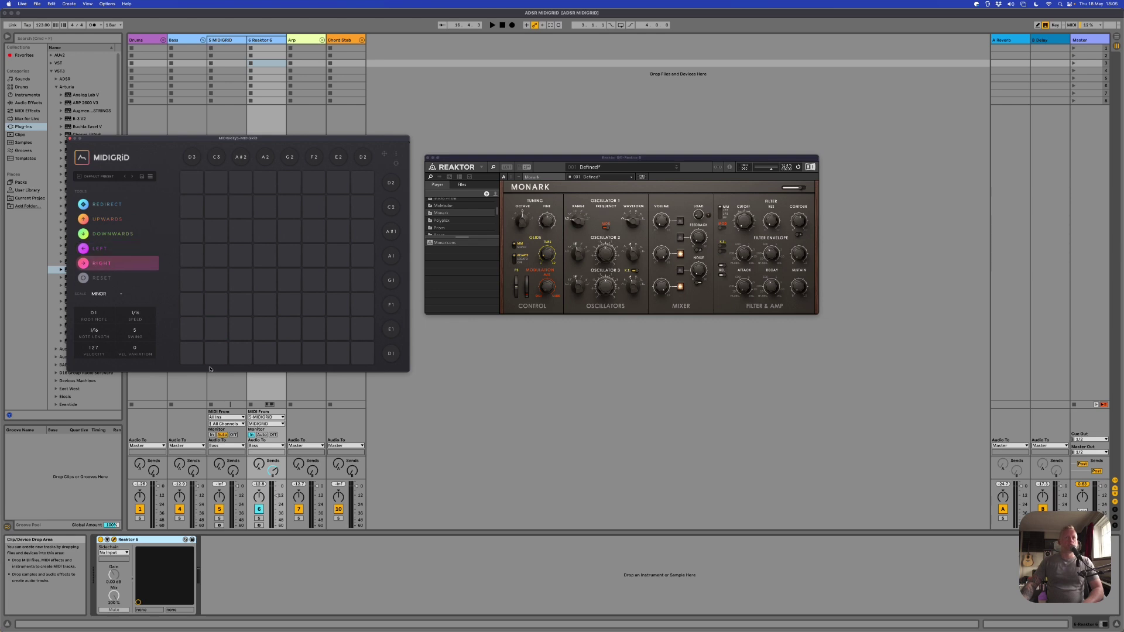
{"action": "left_click", "coordinate": [221, 357]}
{"action": "left_click_drag", "start_coordinate": [223, 359], "coordinate": [293, 359]}
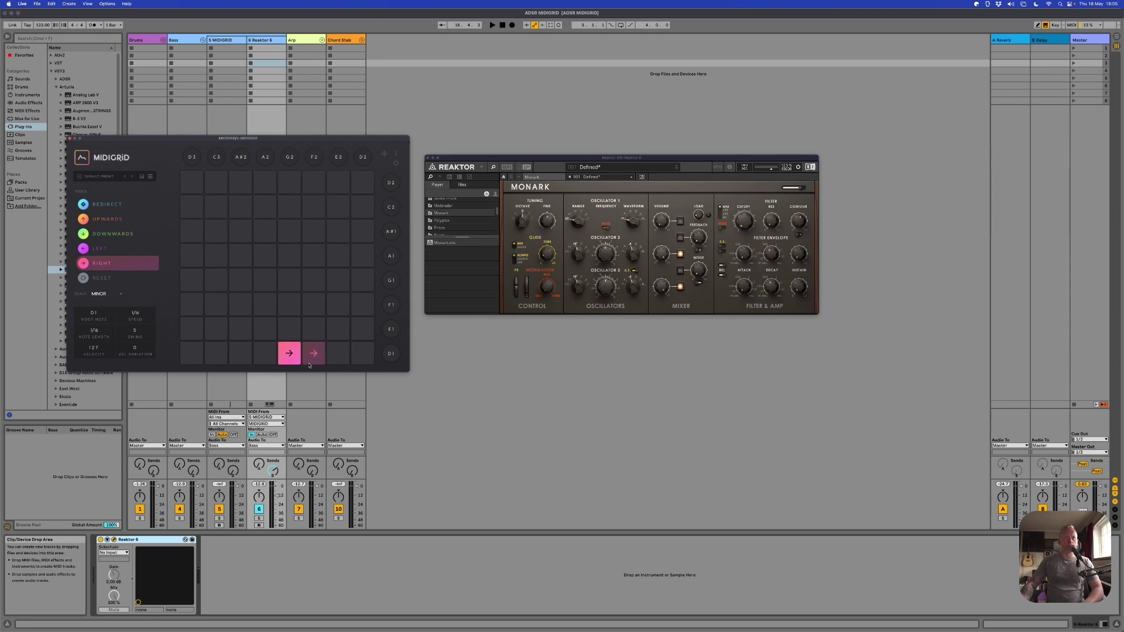
{"action": "left_click", "coordinate": [246, 337]}
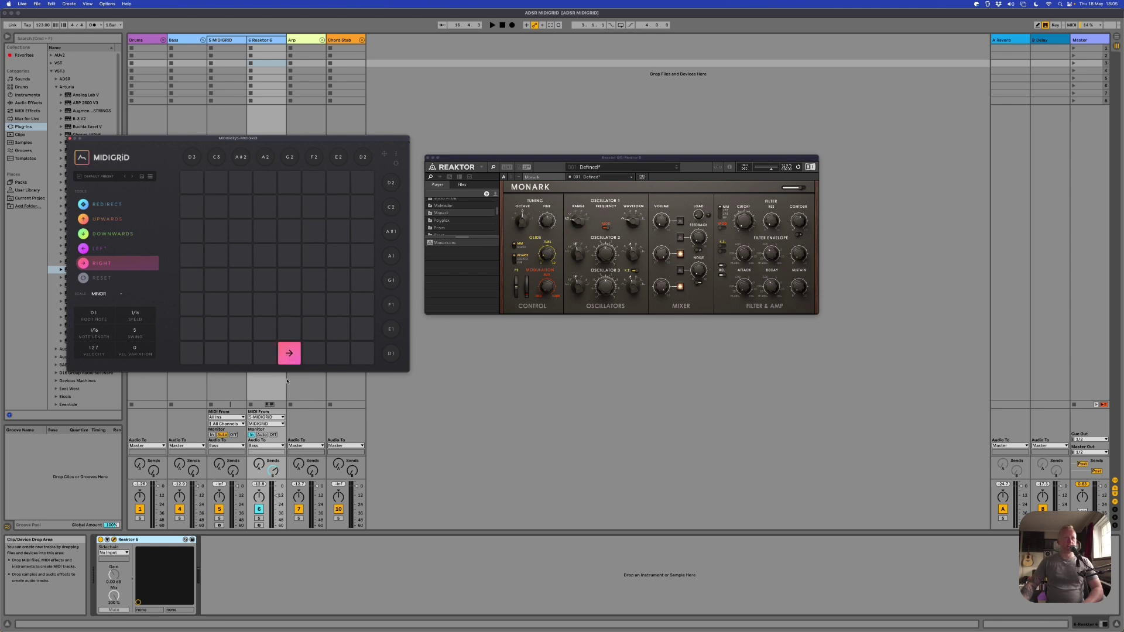
- Move the MIDIGRID window below the Reaktor window and show the devices of the Bass and MIDIGRID tracks
{"action": "left_click", "coordinate": [449, 352]}
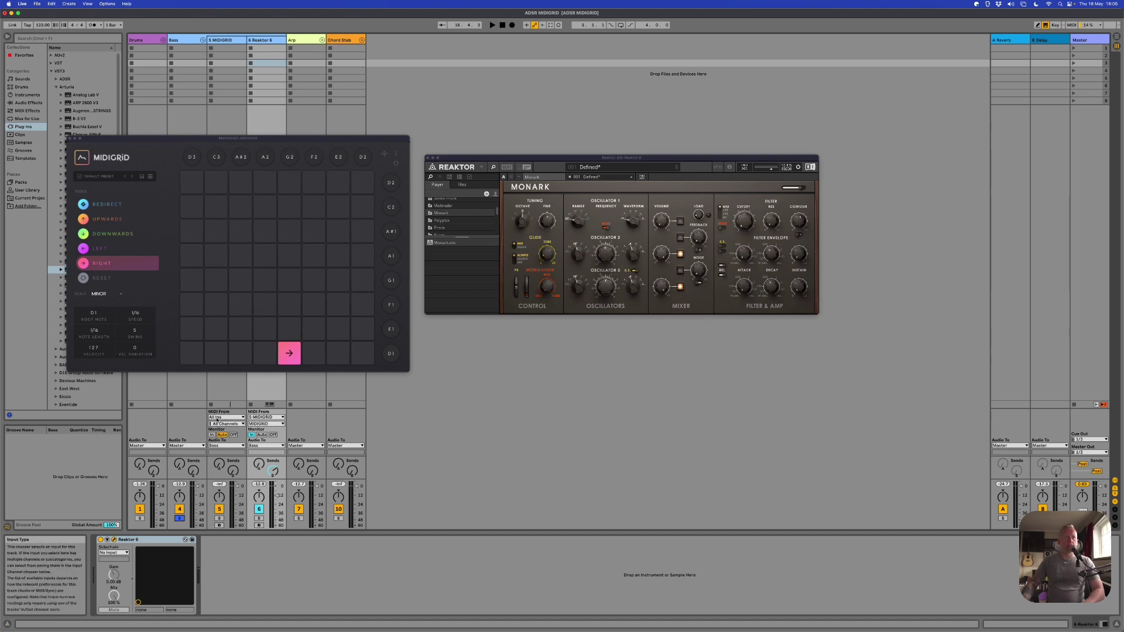
{"action": "left_click", "coordinate": [186, 40]}
{"action": "left_click_drag", "start_coordinate": [77, 141], "coordinate": [472, 331]}
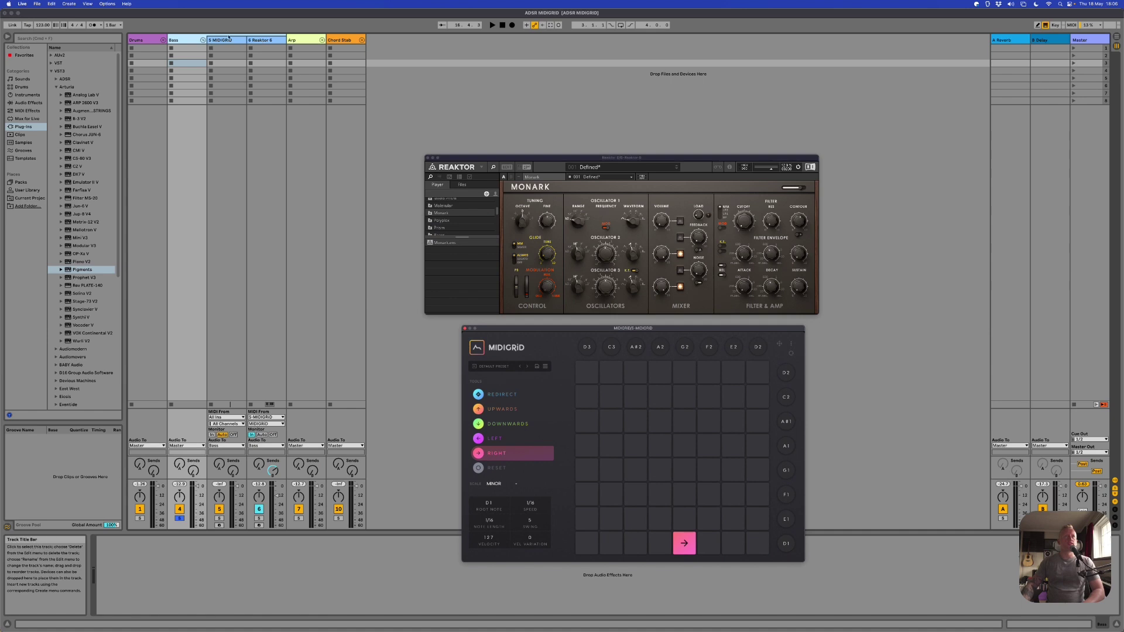
{"action": "left_click", "coordinate": [224, 41]}
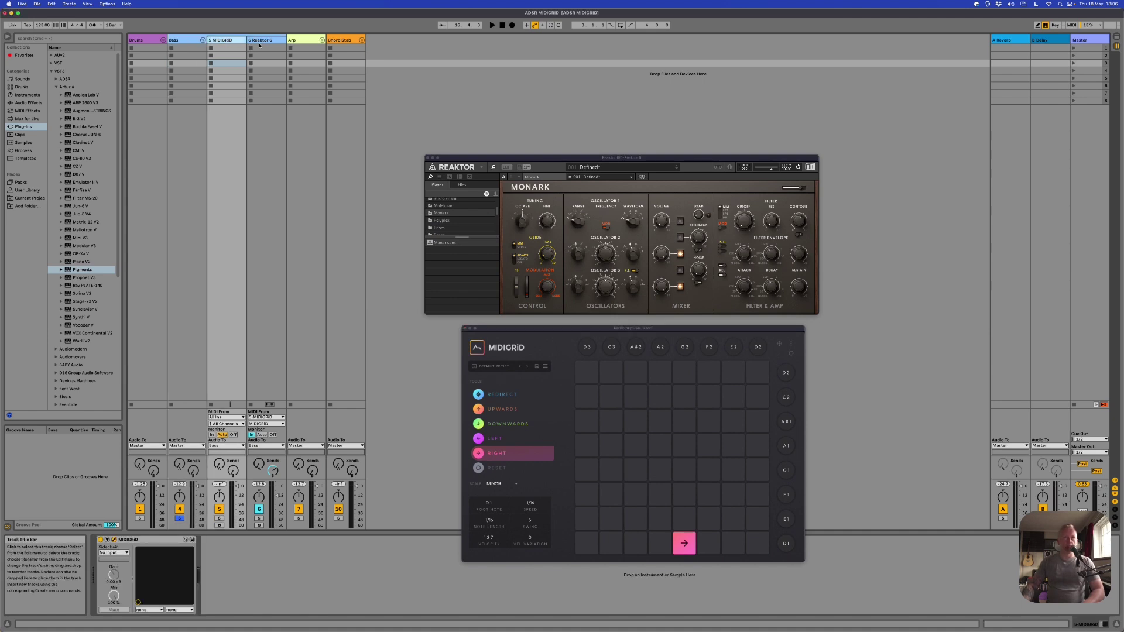
- Set the Reaktor 6 track's MIDI input to 5-MIDIGRID and check its input channel options, keeping MIDIGRID as the channel
{"action": "left_click", "coordinate": [259, 45]}
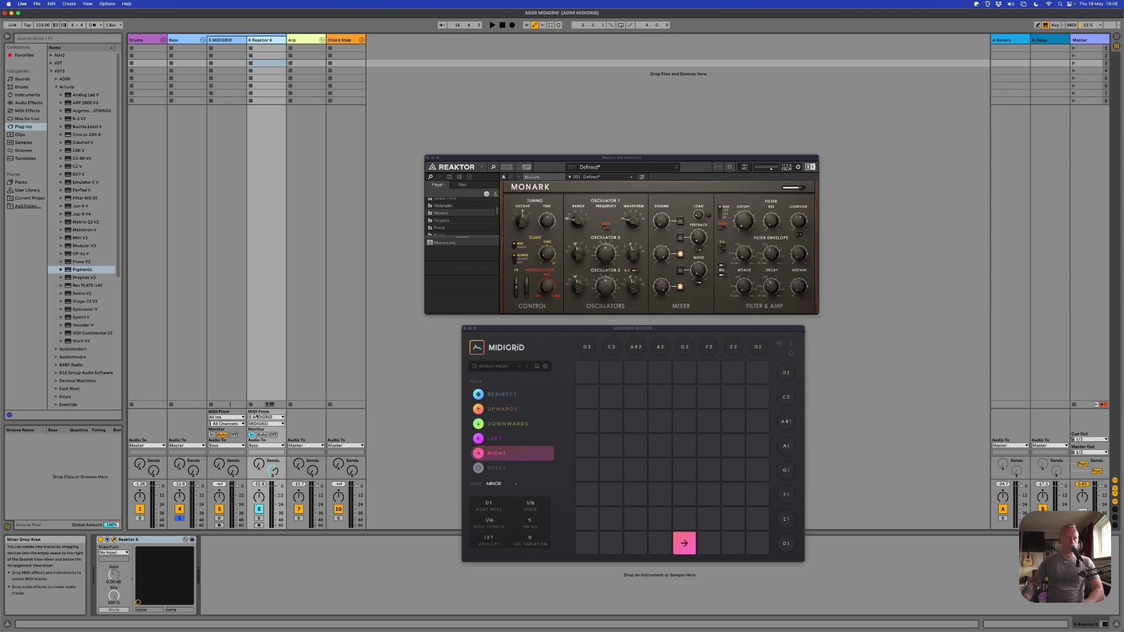
{"action": "left_click", "coordinate": [264, 417]}
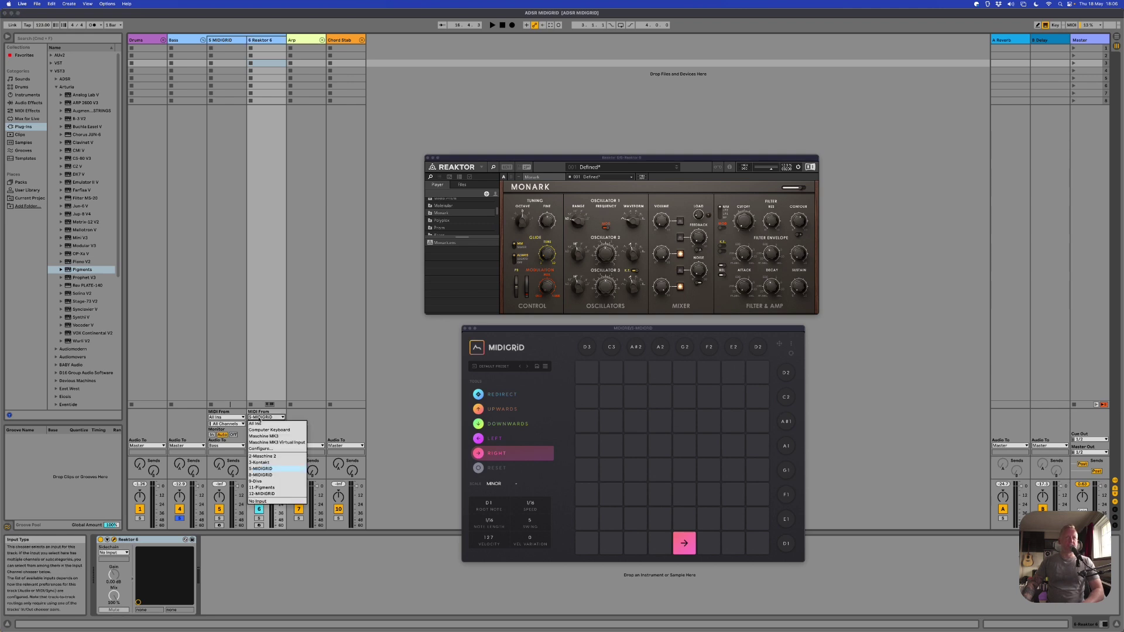
{"action": "left_click", "coordinate": [261, 468]}
{"action": "left_click", "coordinate": [259, 424]}
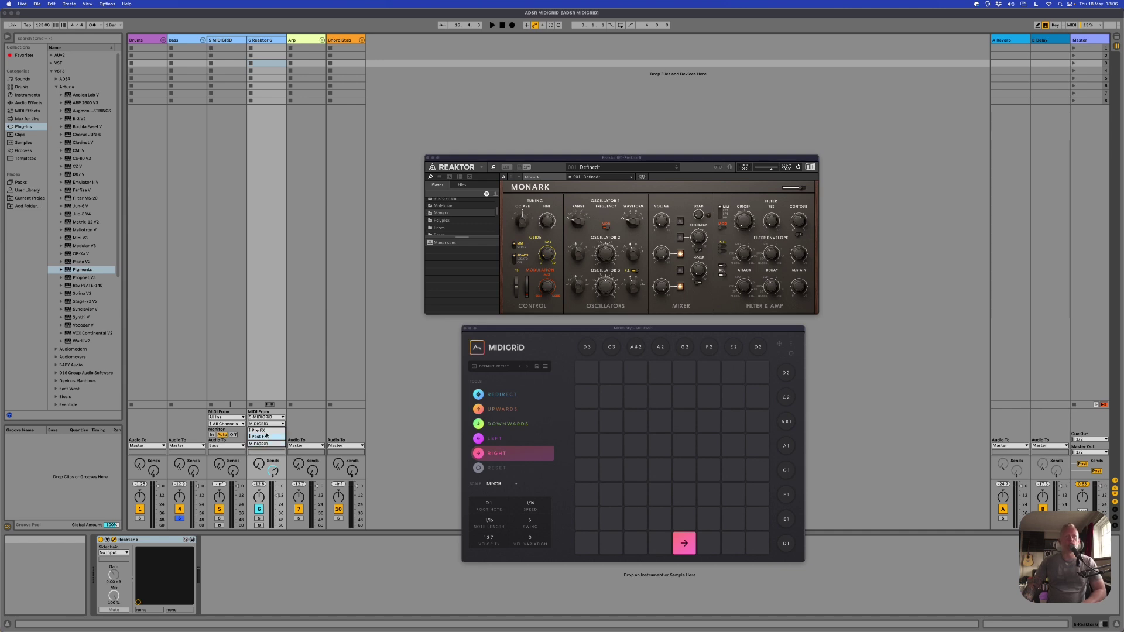
{"action": "left_click", "coordinate": [271, 367]}
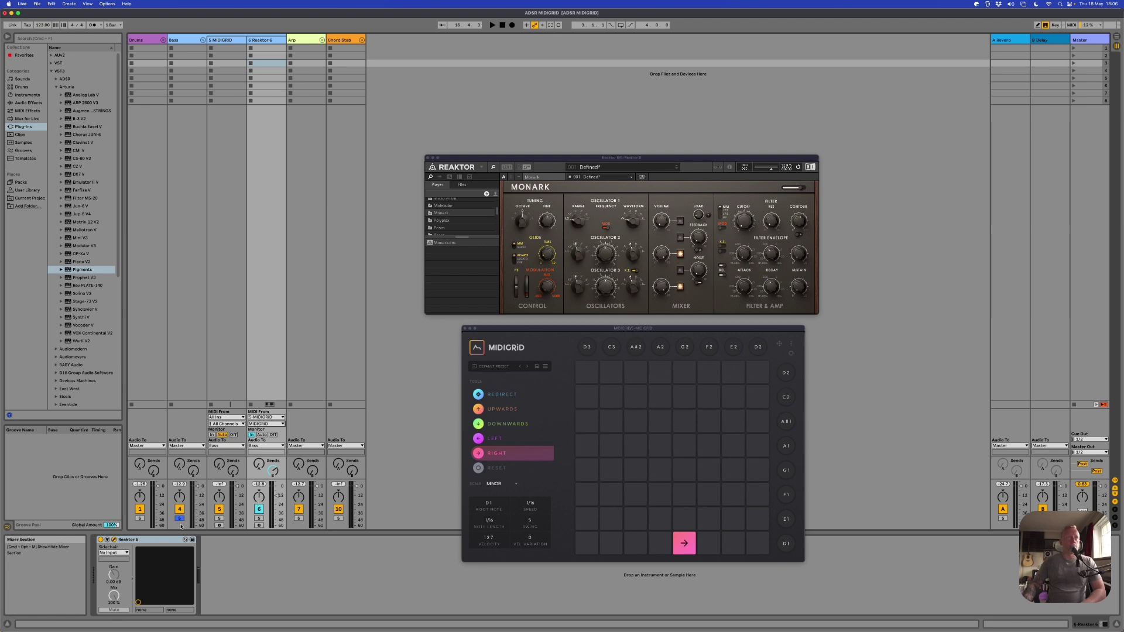
- Reposition the MIDIGRID window closer to the tracks and play back the pattern with its single G2 trigger
{"action": "left_click_drag", "start_coordinate": [522, 331], "coordinate": [337, 334]}
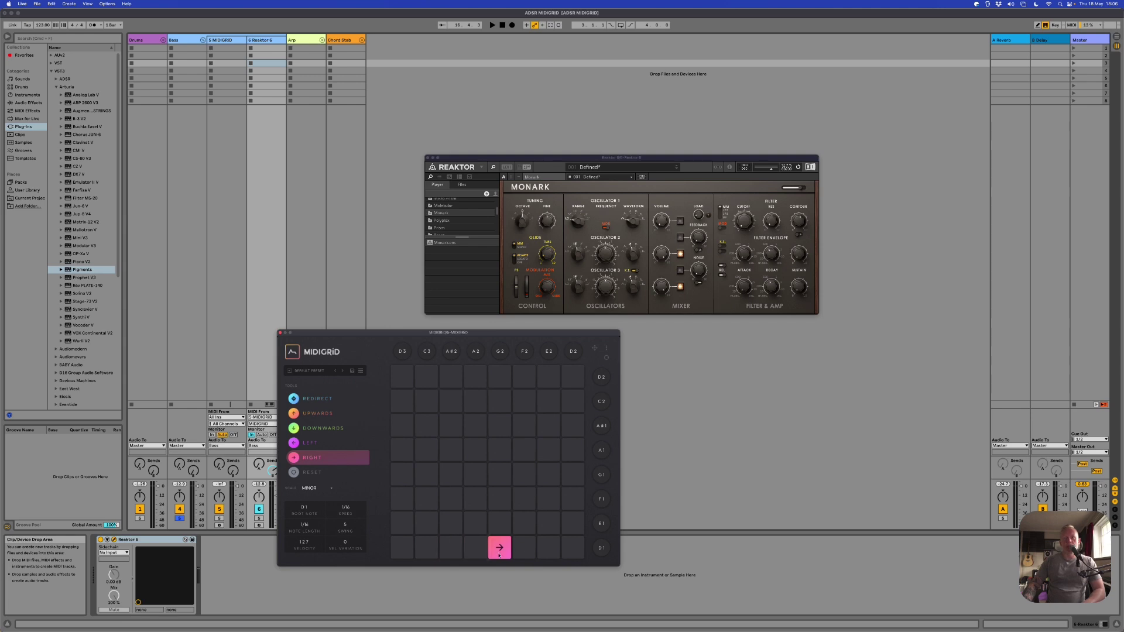
{"action": "left_click", "coordinate": [426, 553]}
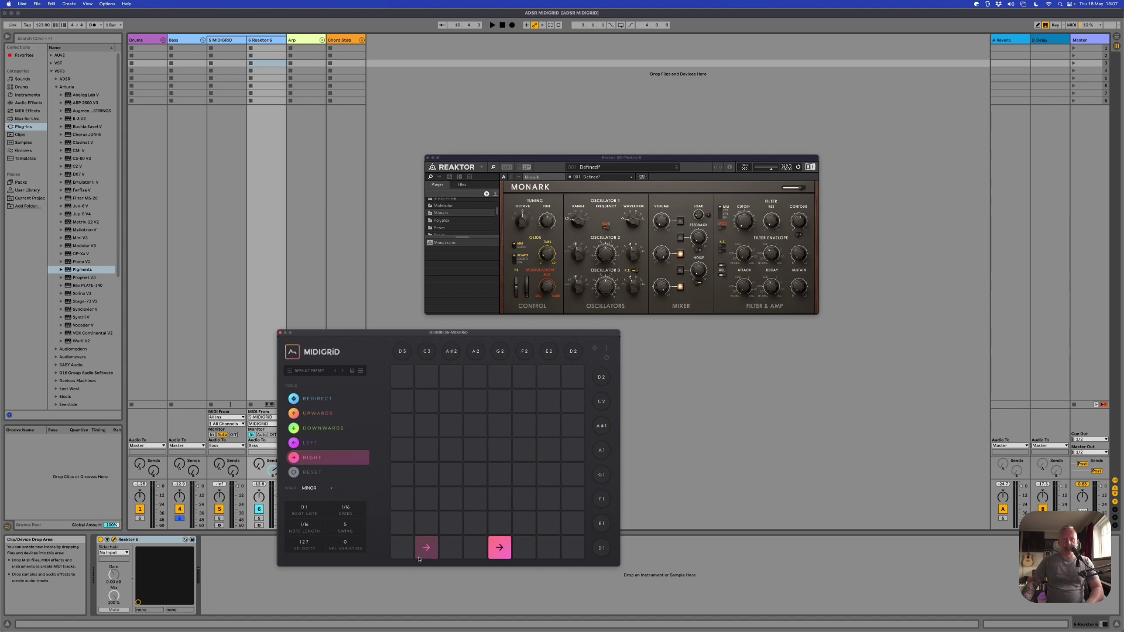
{"action": "key", "text": "space"}
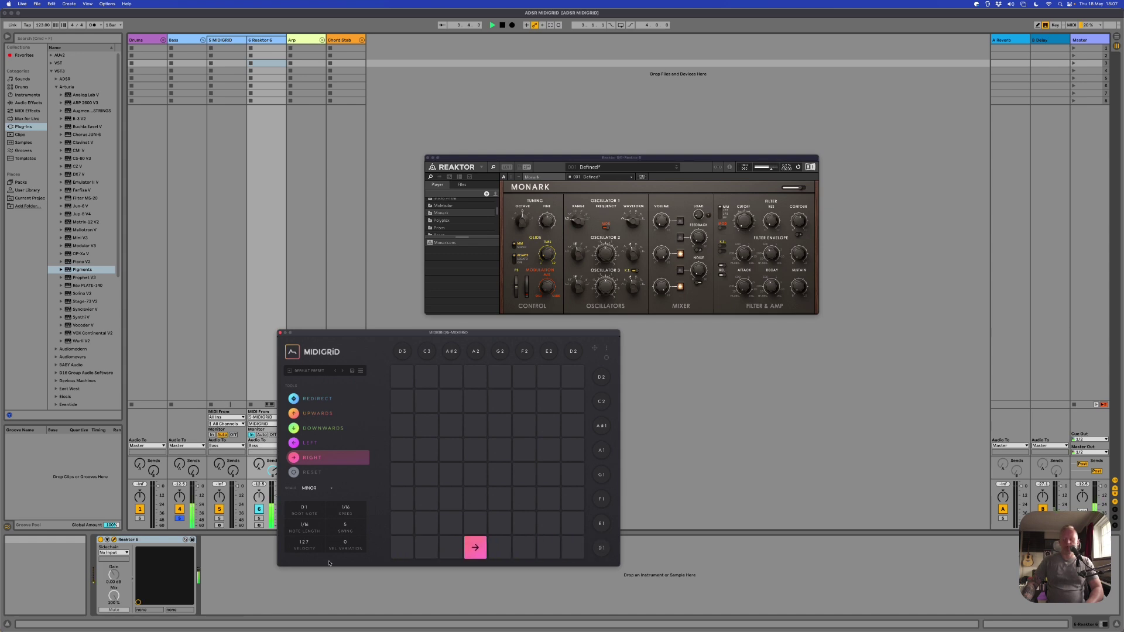
{"action": "left_click", "coordinate": [93, 25]}
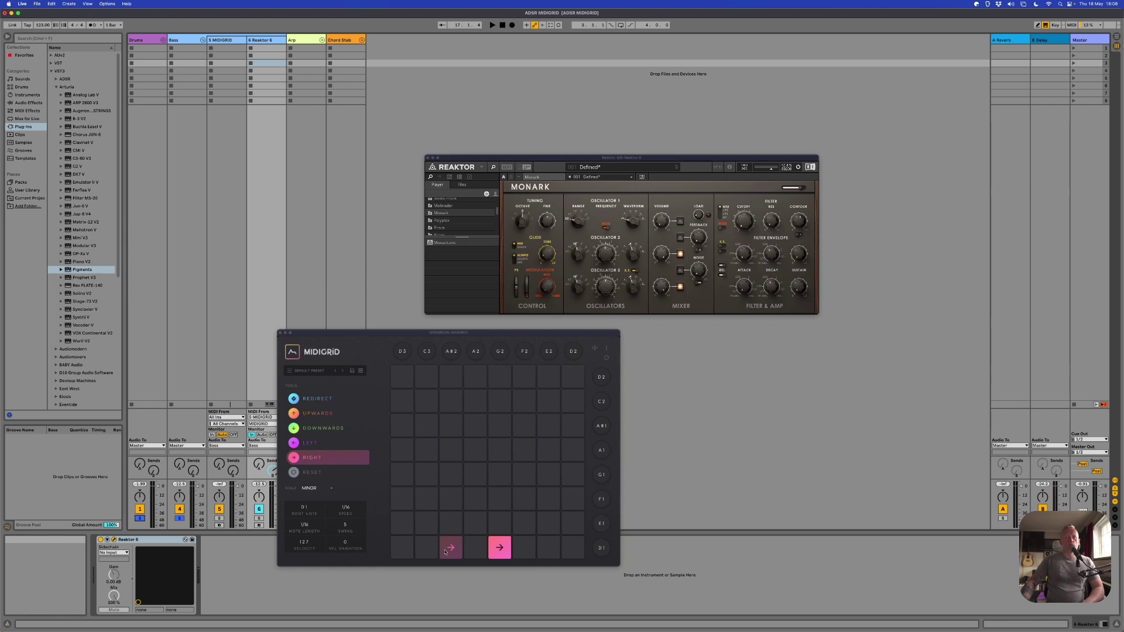
- Add a right-moving trigger in the bottom row at the A#2 column and play the pattern, toggling solo on the Drums track
{"action": "left_click", "coordinate": [452, 551]}
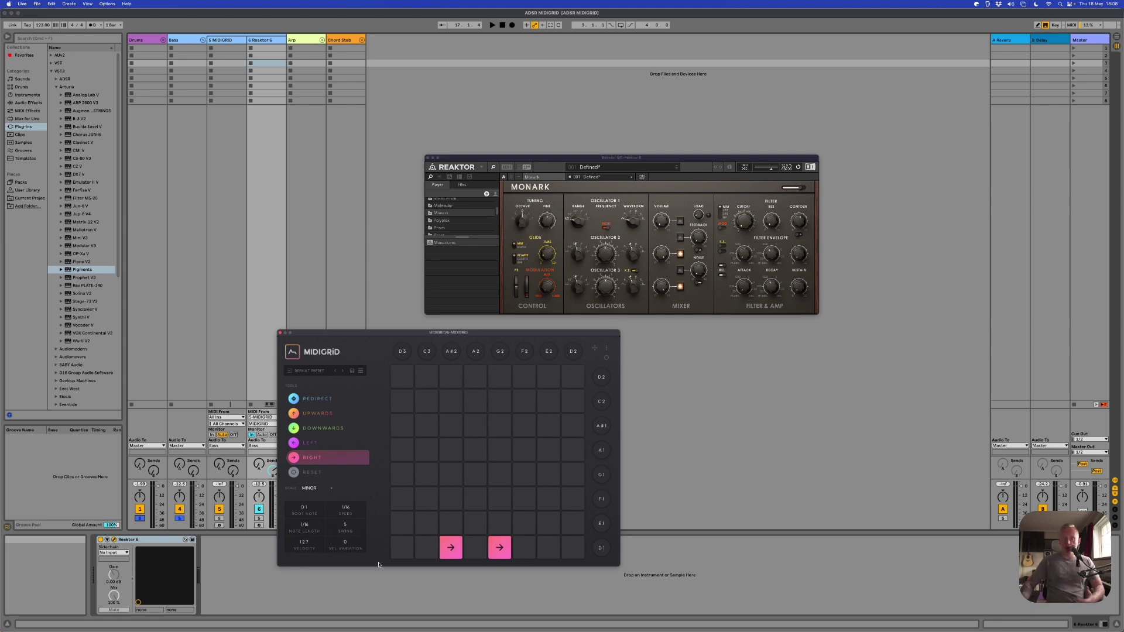
{"action": "left_click", "coordinate": [140, 519]}
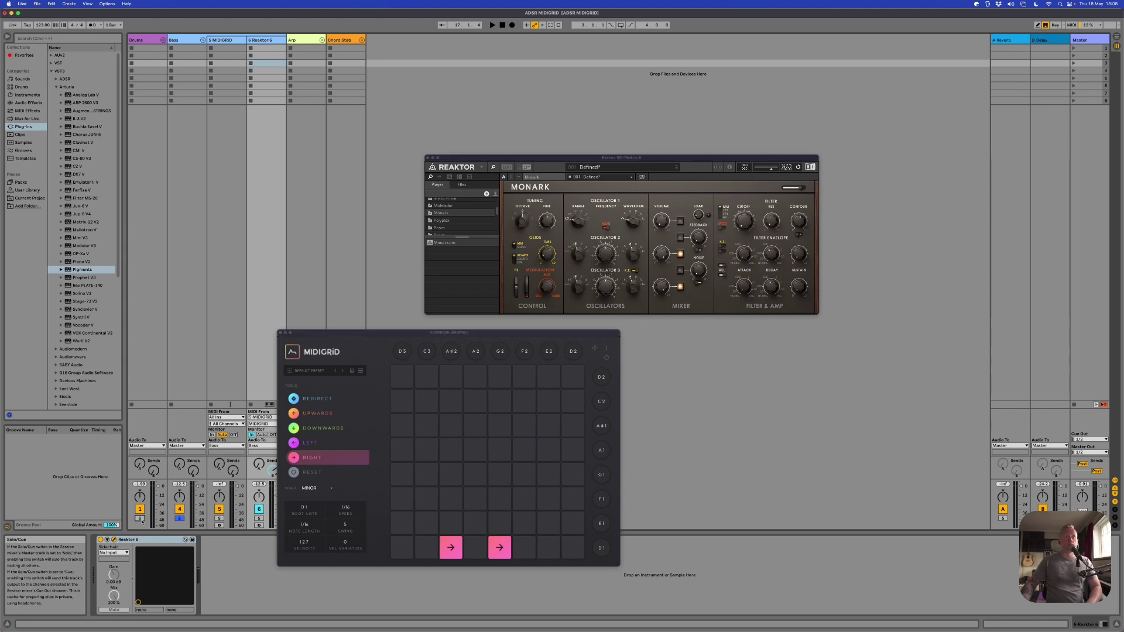
{"action": "key", "text": "space"}
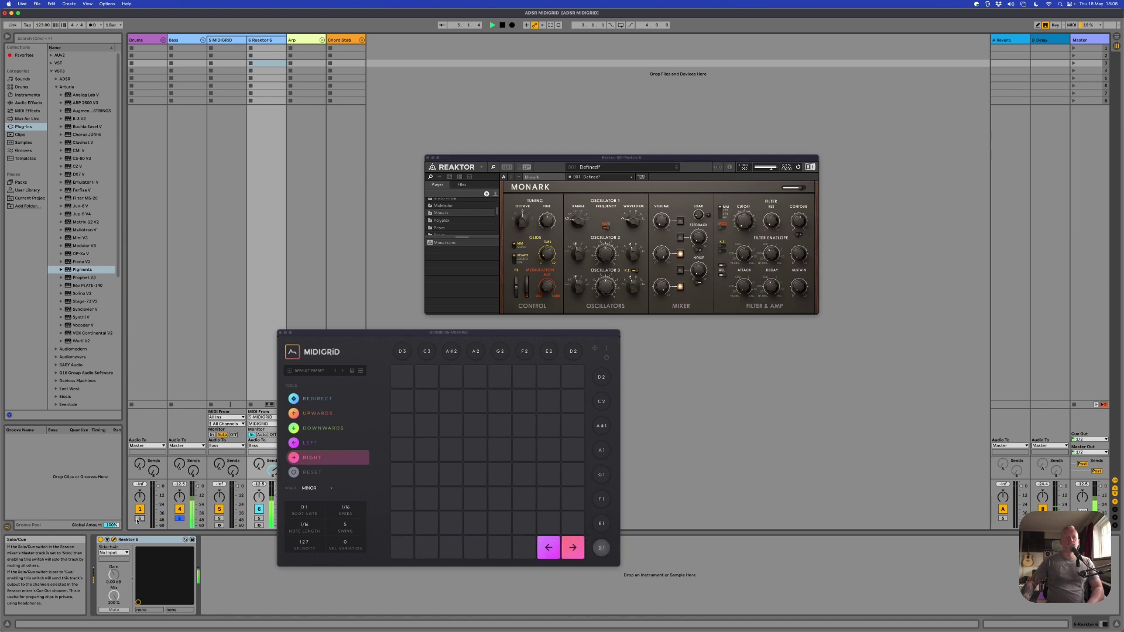
{"action": "left_click", "coordinate": [139, 518]}
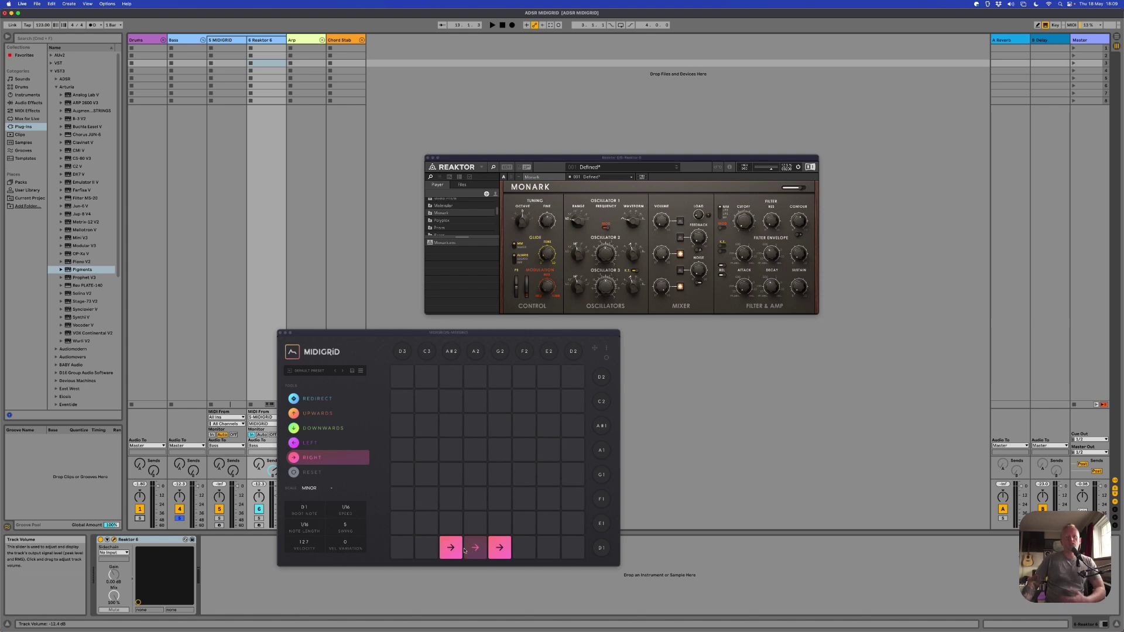
- Replace the A#2 trigger in the bottom row with a left-moving one and play the pattern, toggling the Drums solo
{"action": "left_click", "coordinate": [428, 539]}
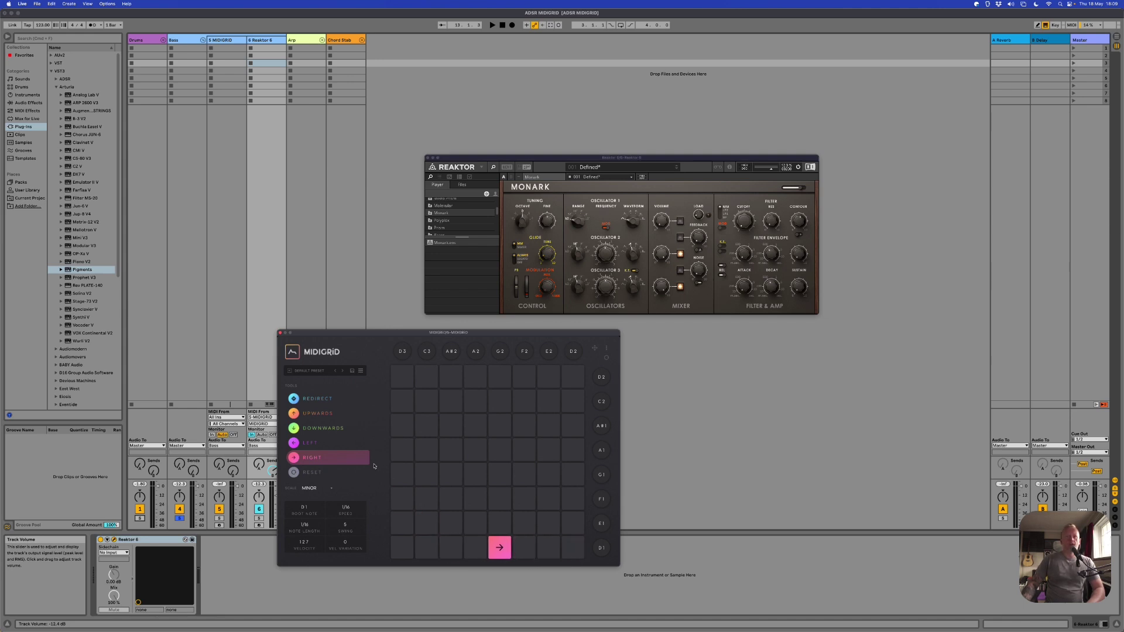
{"action": "left_click", "coordinate": [309, 447]}
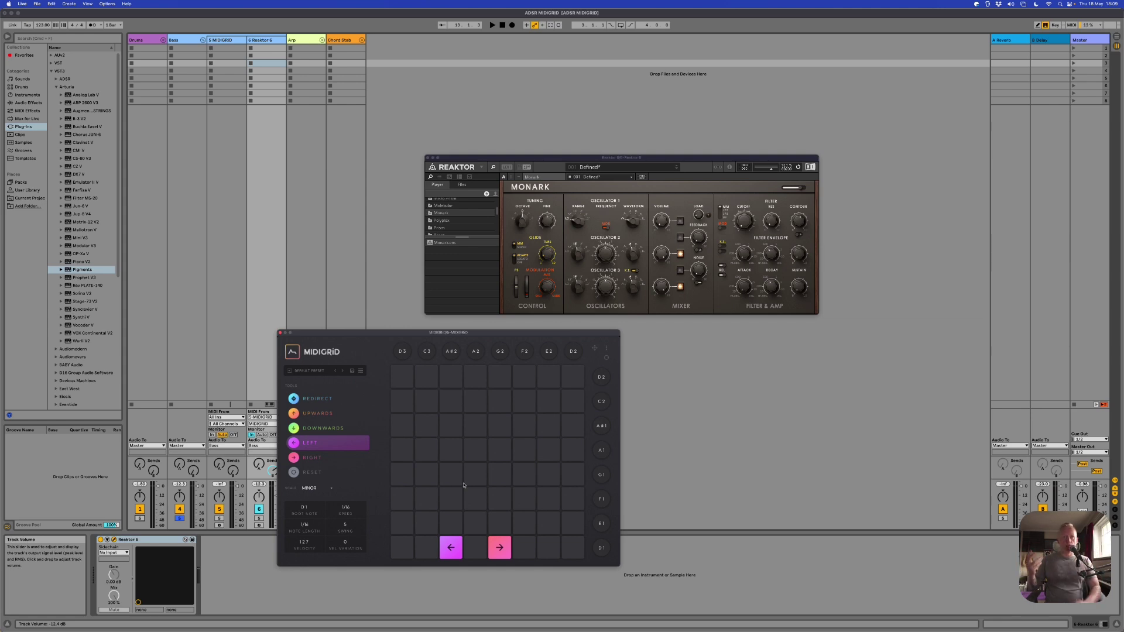
{"action": "key", "text": "space"}
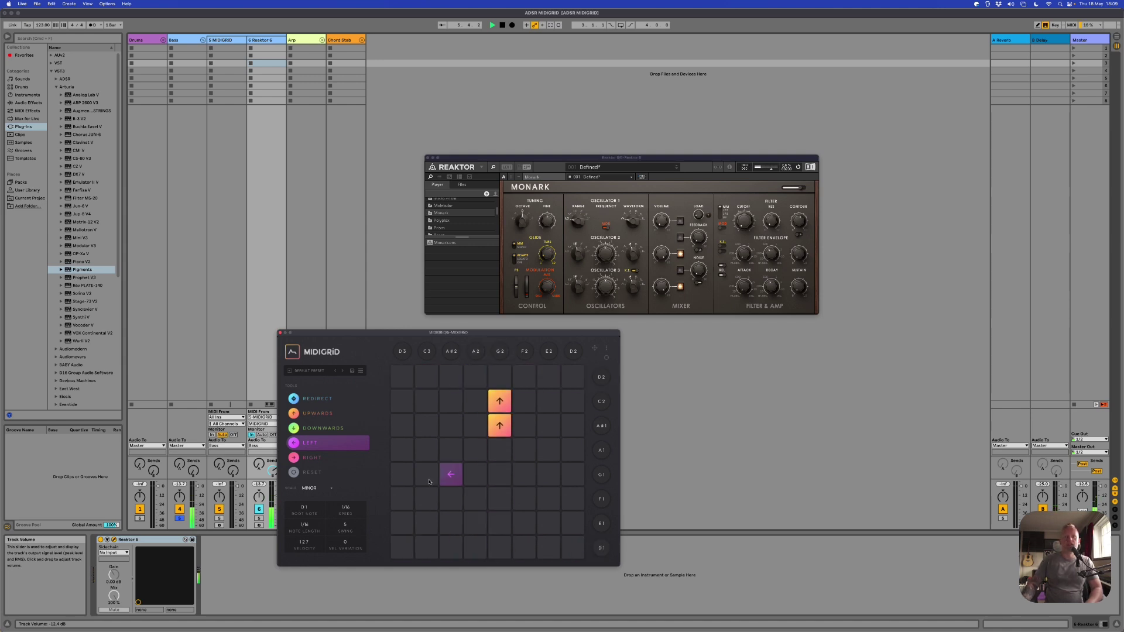
{"action": "left_click", "coordinate": [140, 518]}
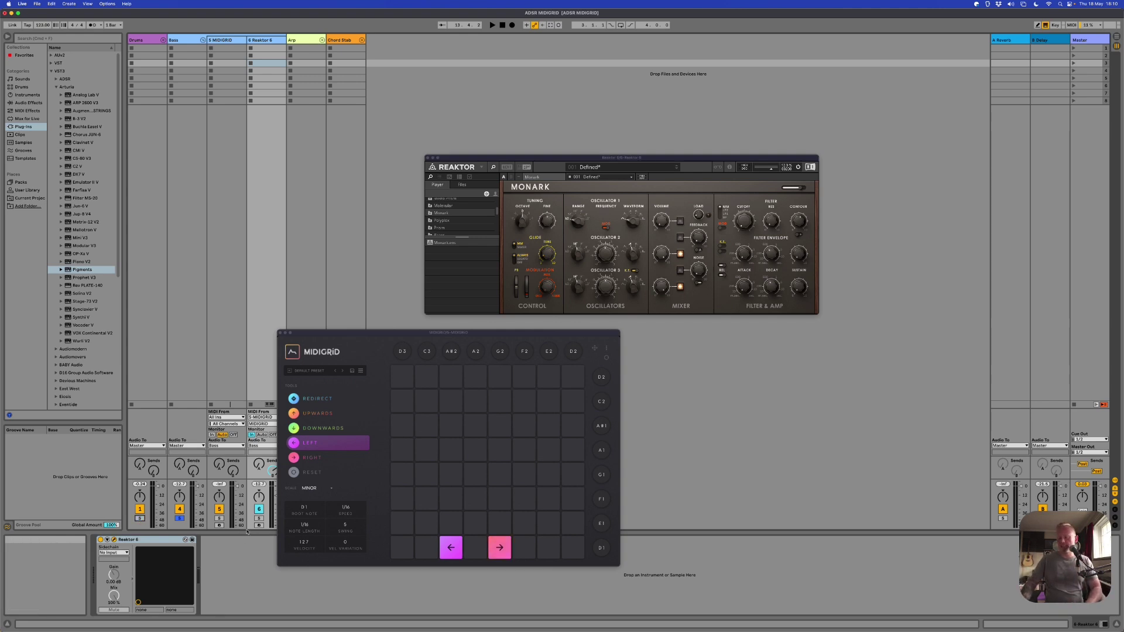
- Play the bottom-row pattern and add a right-moving trigger in the A2 column of the A1 row
{"action": "key", "text": "space"}
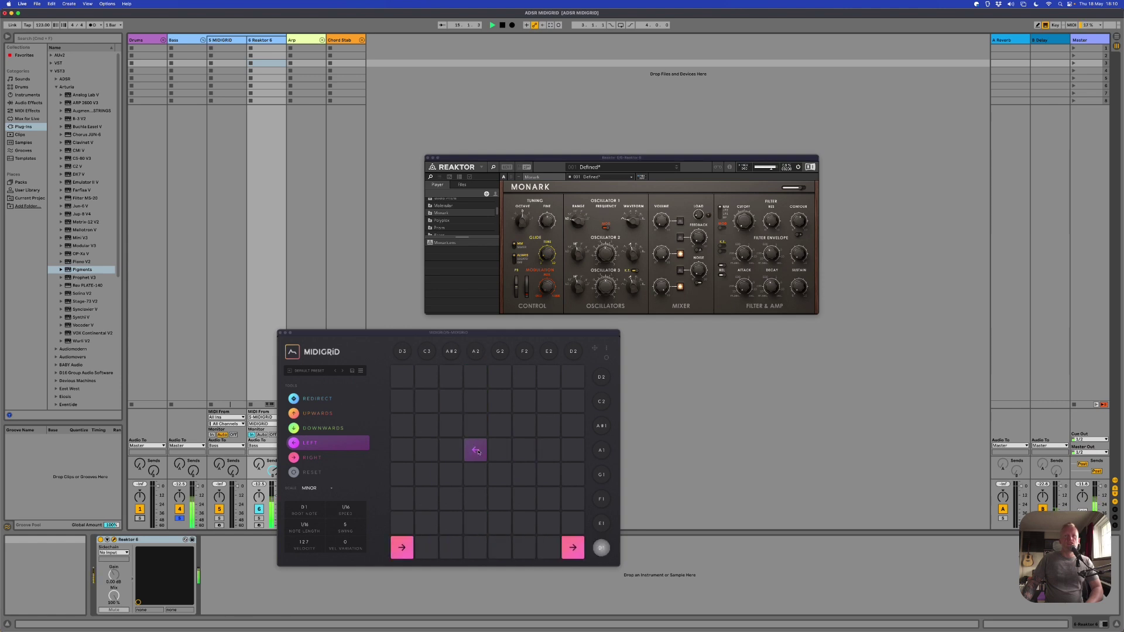
{"action": "left_click", "coordinate": [323, 459]}
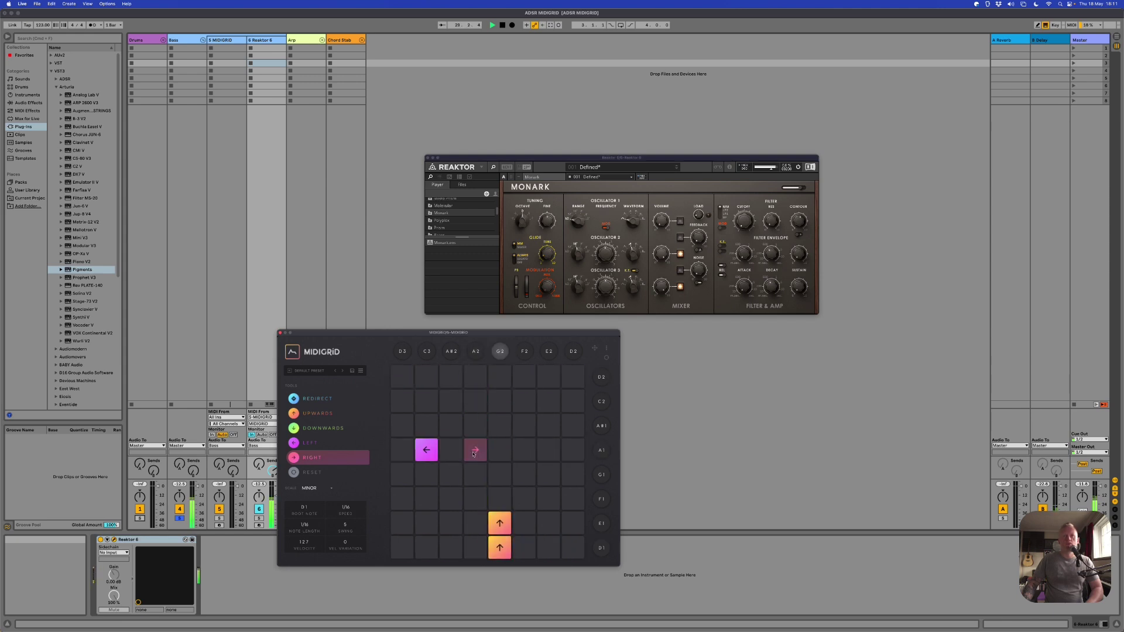
{"action": "left_click", "coordinate": [473, 454]}
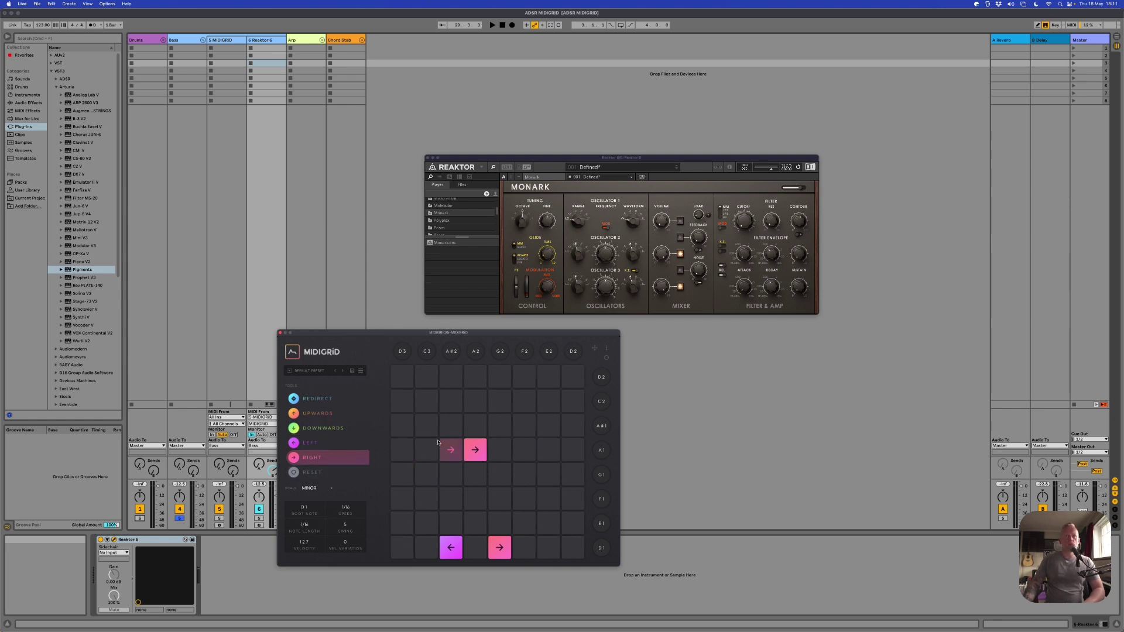
- Change the trigger in the A2 column of the A1 row to upwards and play the pattern, toggling the Drums solo
{"action": "key", "text": "Up"}
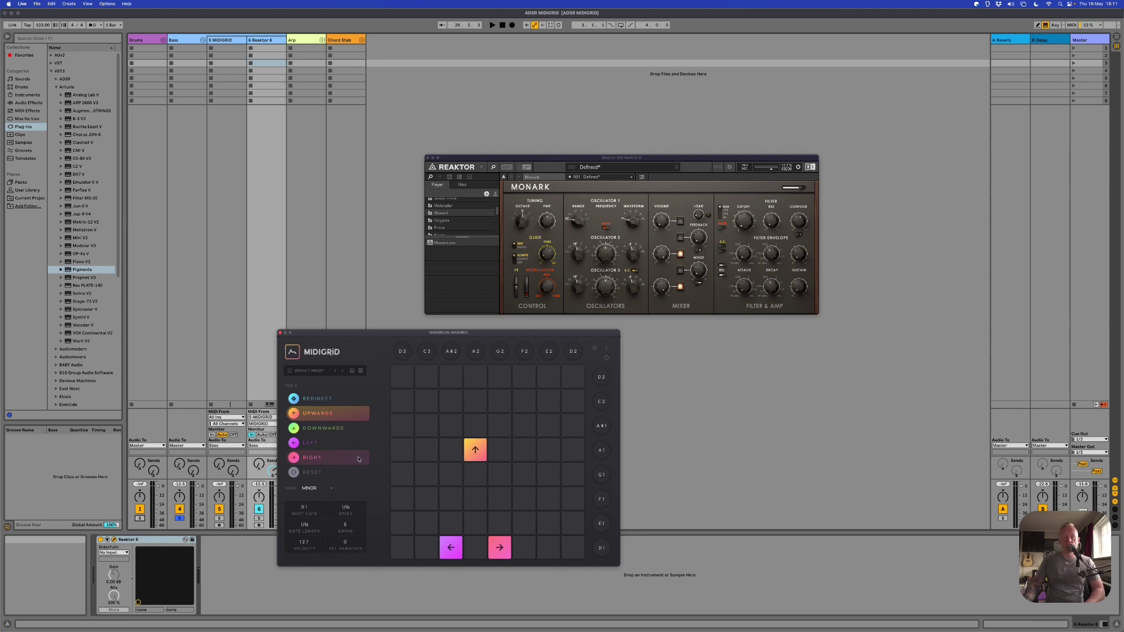
{"action": "key", "text": "space"}
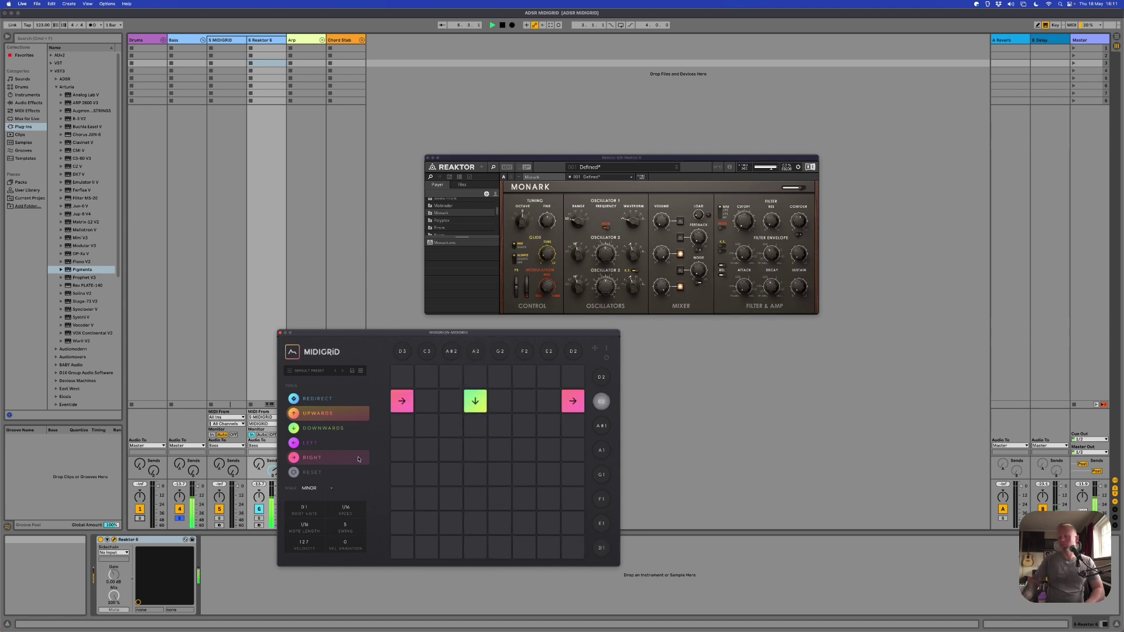
{"action": "left_click", "coordinate": [142, 518]}
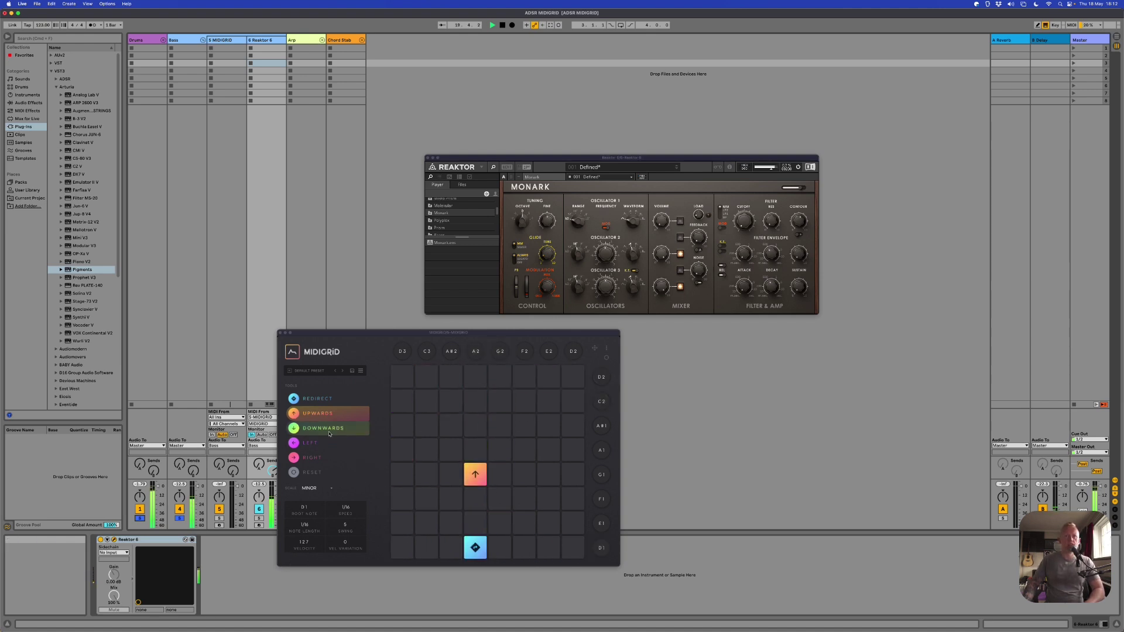
- Add a right-moving trigger in the D3 column of the D2 row
{"action": "left_click", "coordinate": [312, 458]}
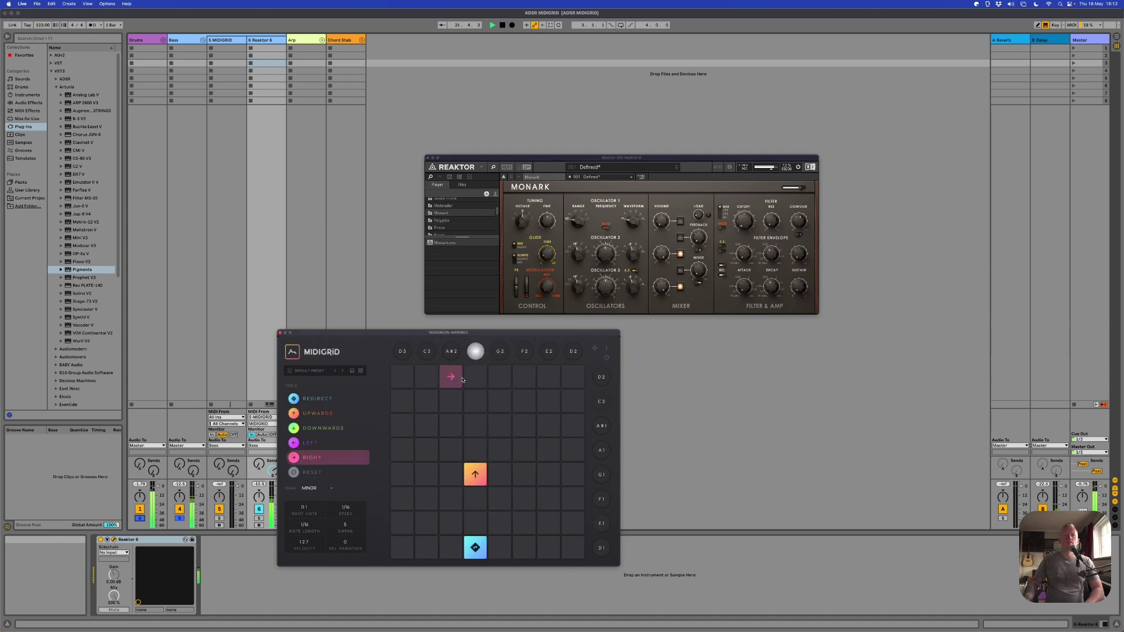
{"action": "left_click", "coordinate": [403, 378]}
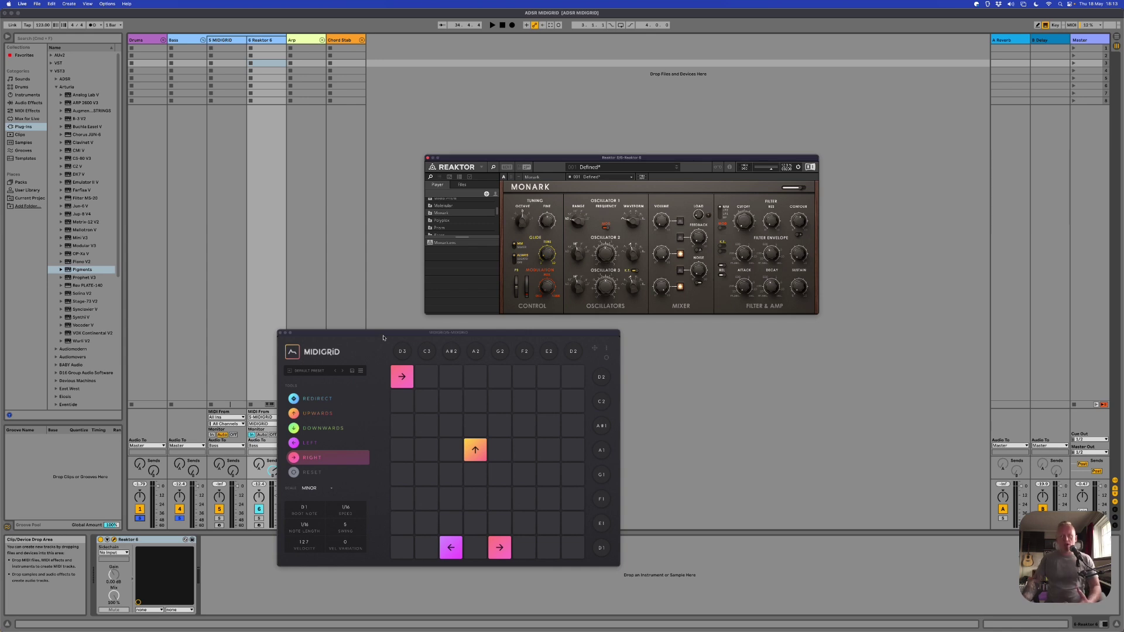
{"action": "left_click", "coordinate": [384, 338]}
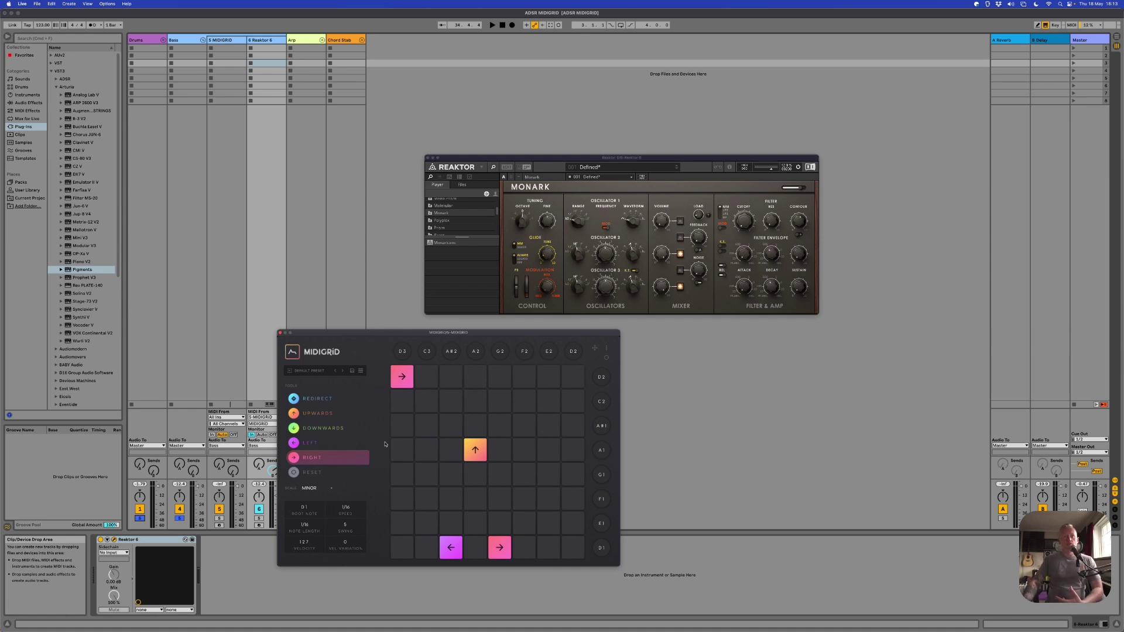
- Check MIDIGRID's scale options, then play the pattern with the root note at A1 and return the root note to D1
{"action": "left_click", "coordinate": [310, 489]}
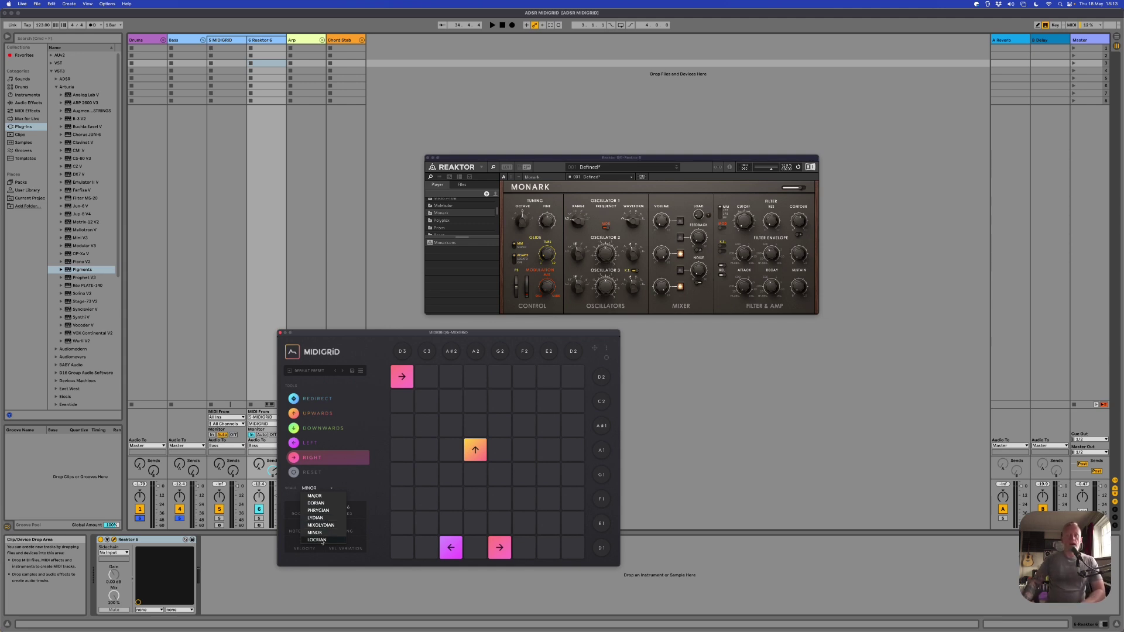
{"action": "left_click", "coordinate": [333, 503]}
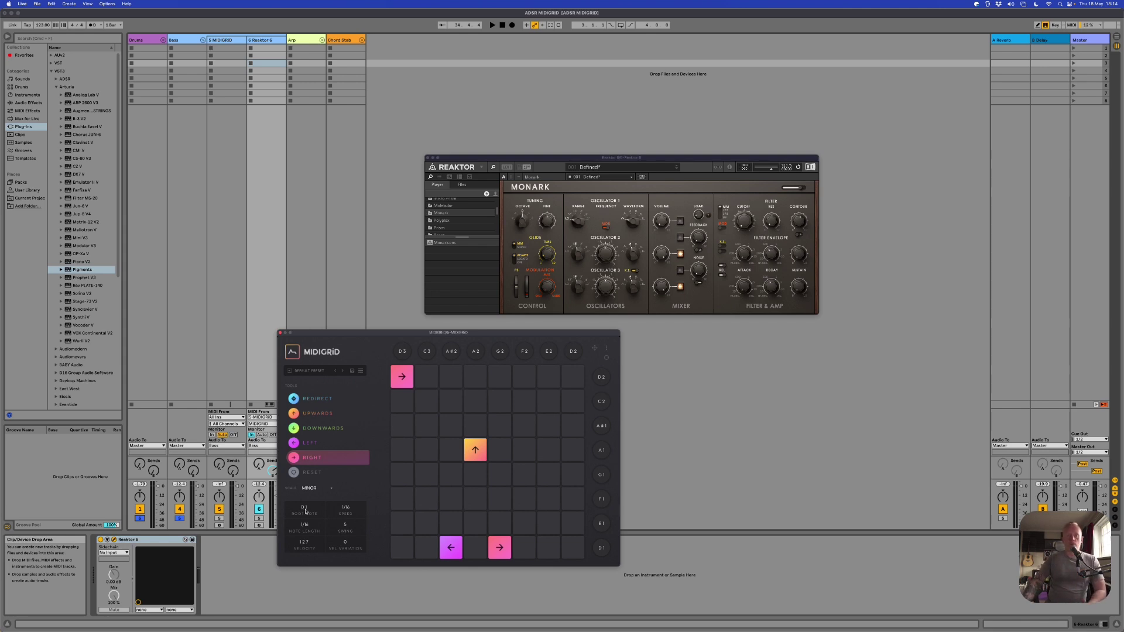
{"action": "left_click_drag", "start_coordinate": [306, 510], "coordinate": [311, 501]}
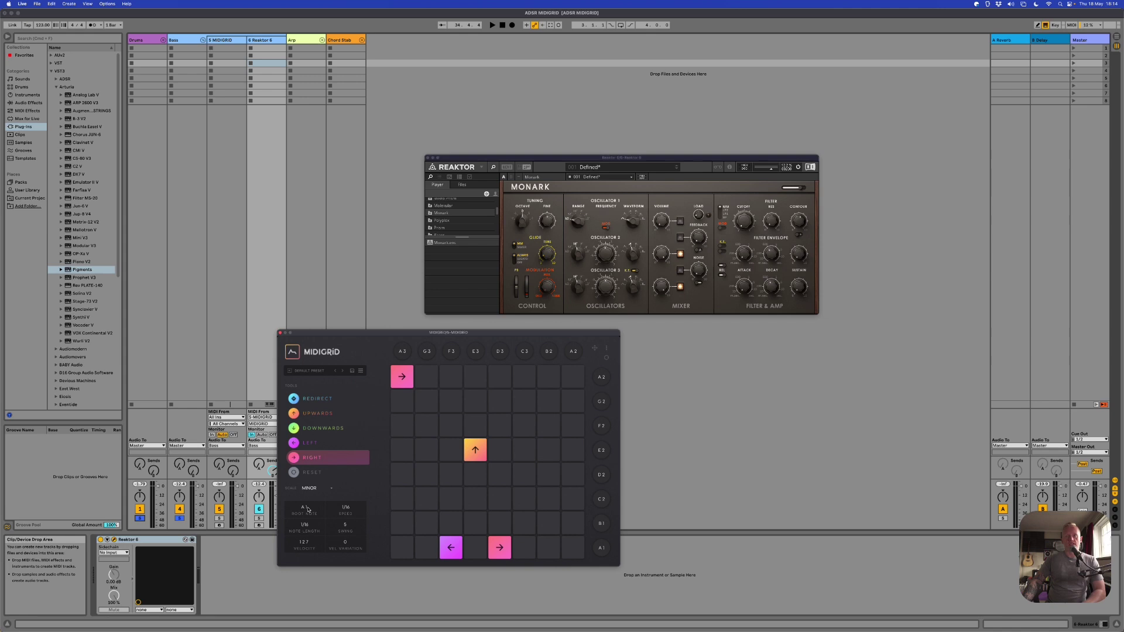
{"action": "key", "text": "space"}
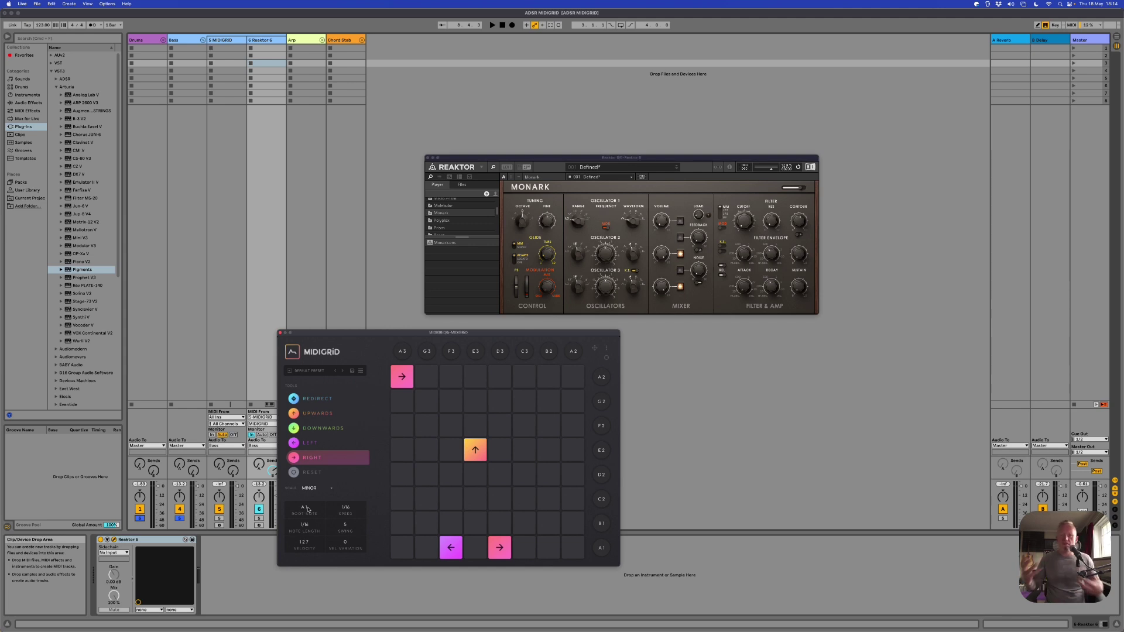
{"action": "left_click_drag", "start_coordinate": [307, 508], "coordinate": [307, 516]}
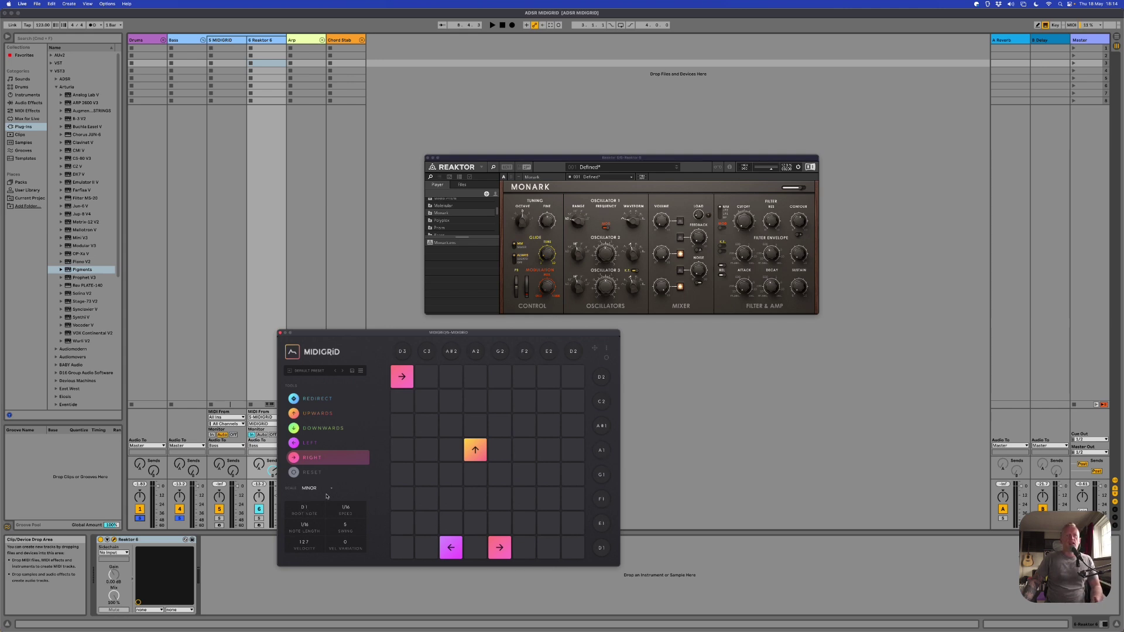
- Try the Dorian scale in MIDIGRID, switch back to Minor and look through the scale options again
{"action": "left_click", "coordinate": [322, 490]}
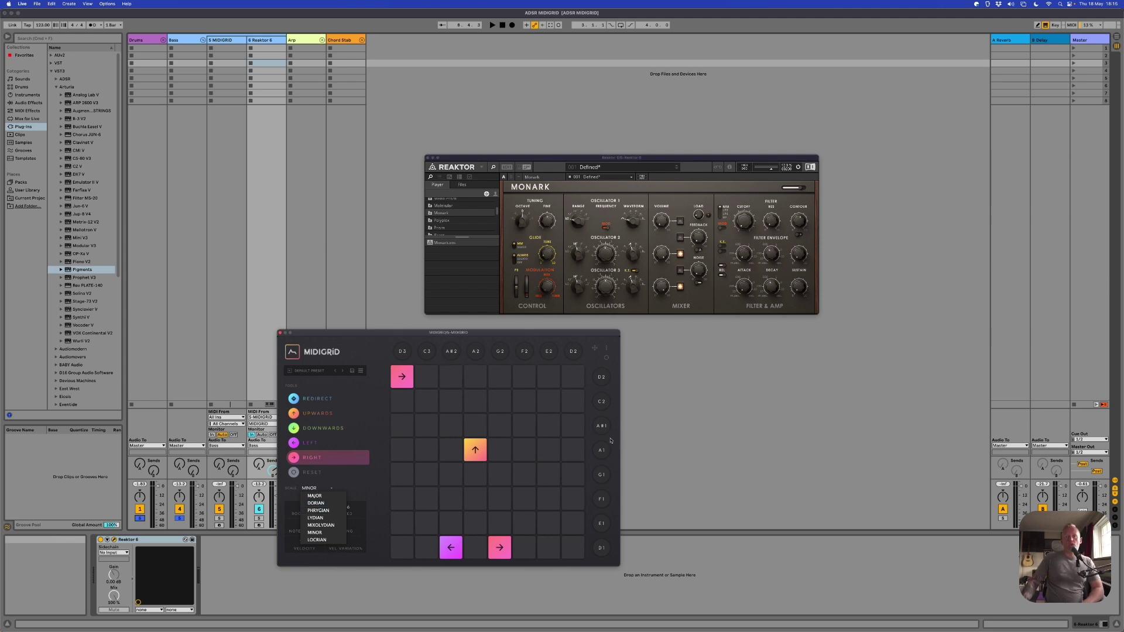
{"action": "left_click", "coordinate": [326, 504]}
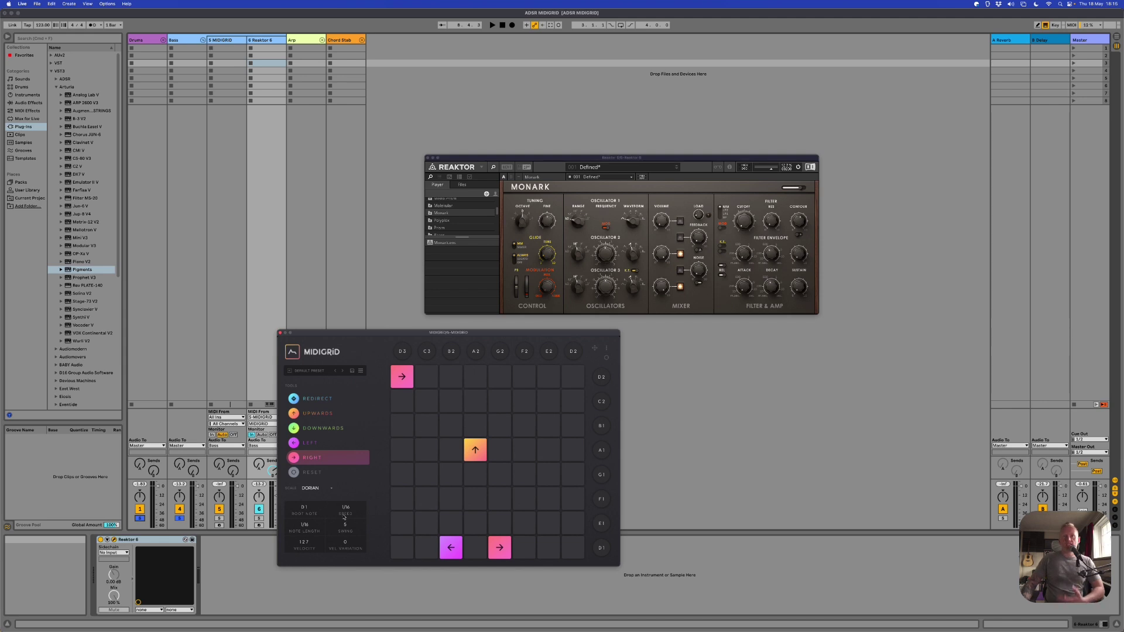
{"action": "left_click", "coordinate": [325, 492]}
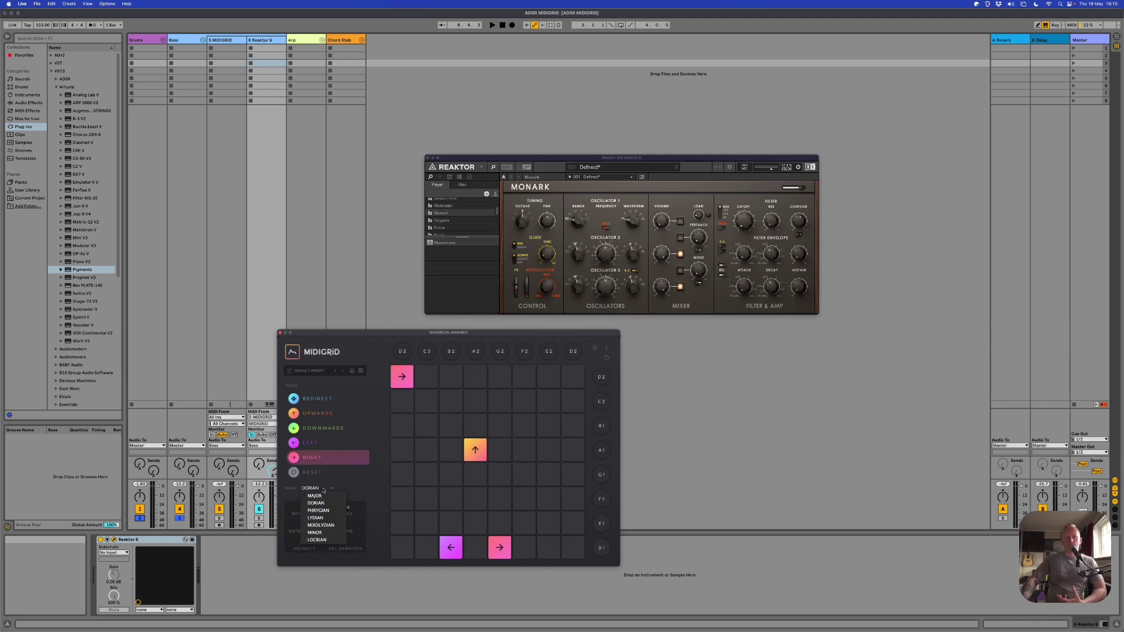
{"action": "left_click", "coordinate": [316, 533]}
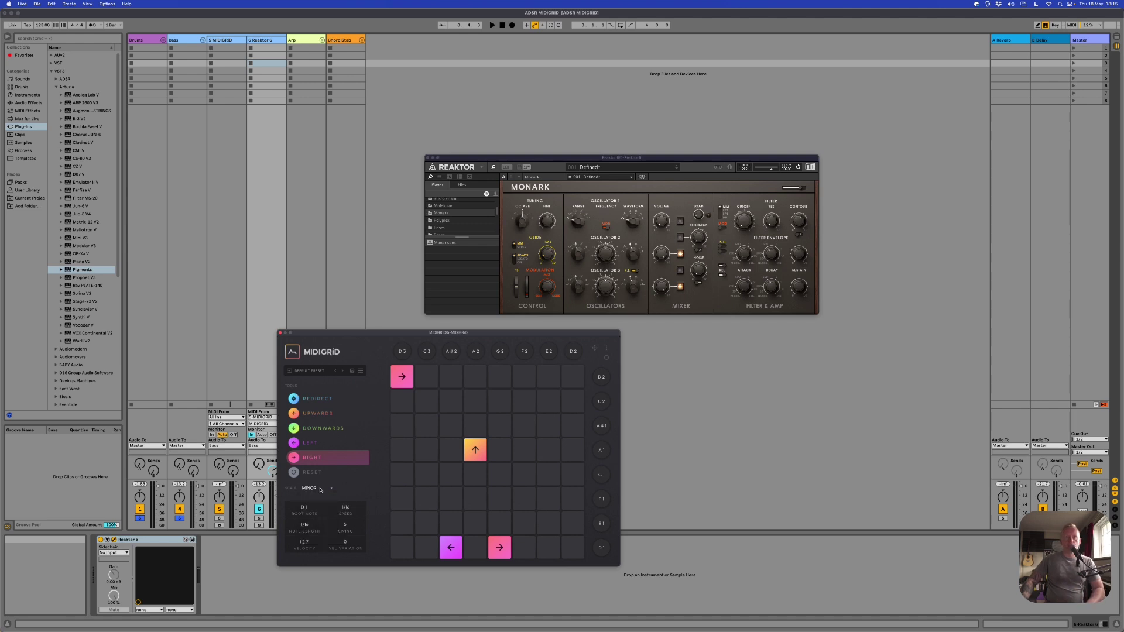
{"action": "left_click", "coordinate": [329, 490]}
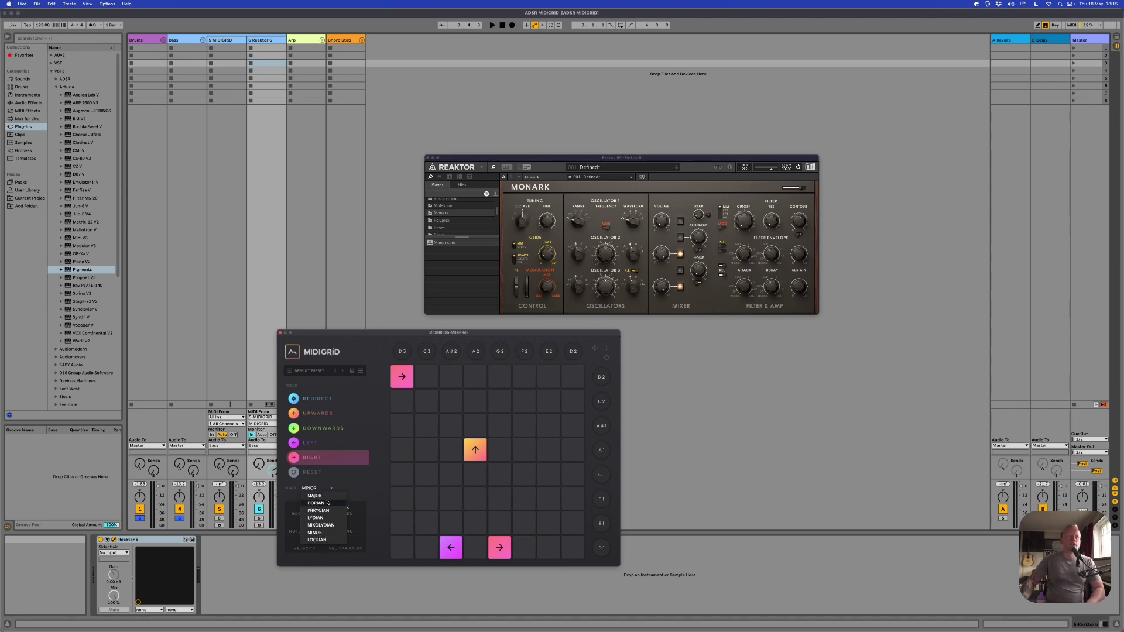
{"action": "left_click", "coordinate": [324, 489]}
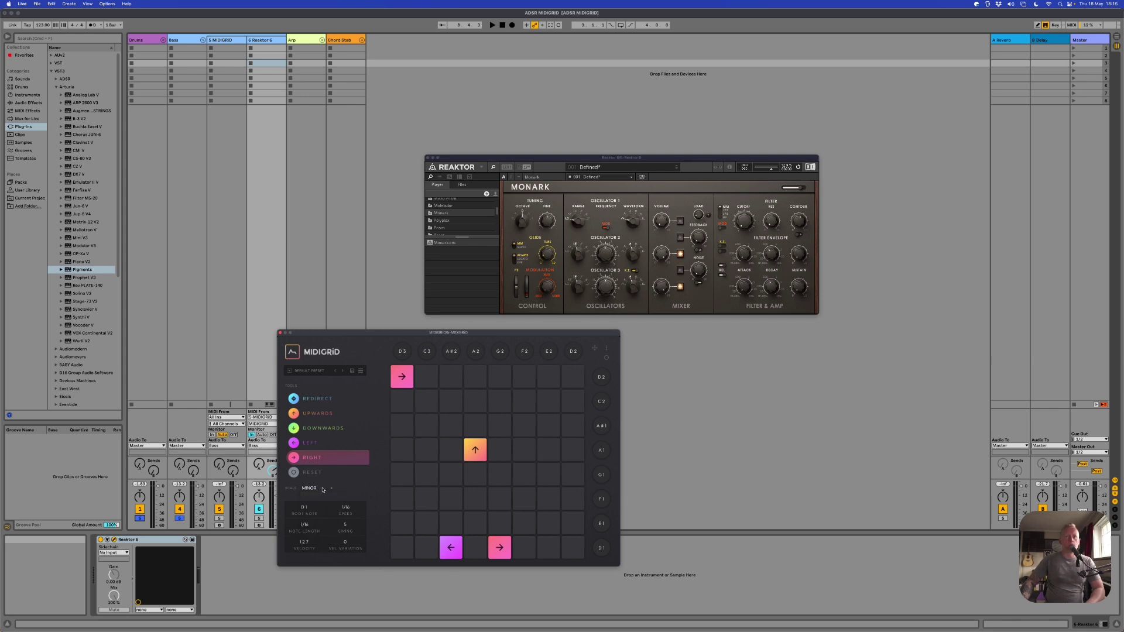
- Play the pattern in Minor and change the scale to Dorian during playback
{"action": "key", "text": "space"}
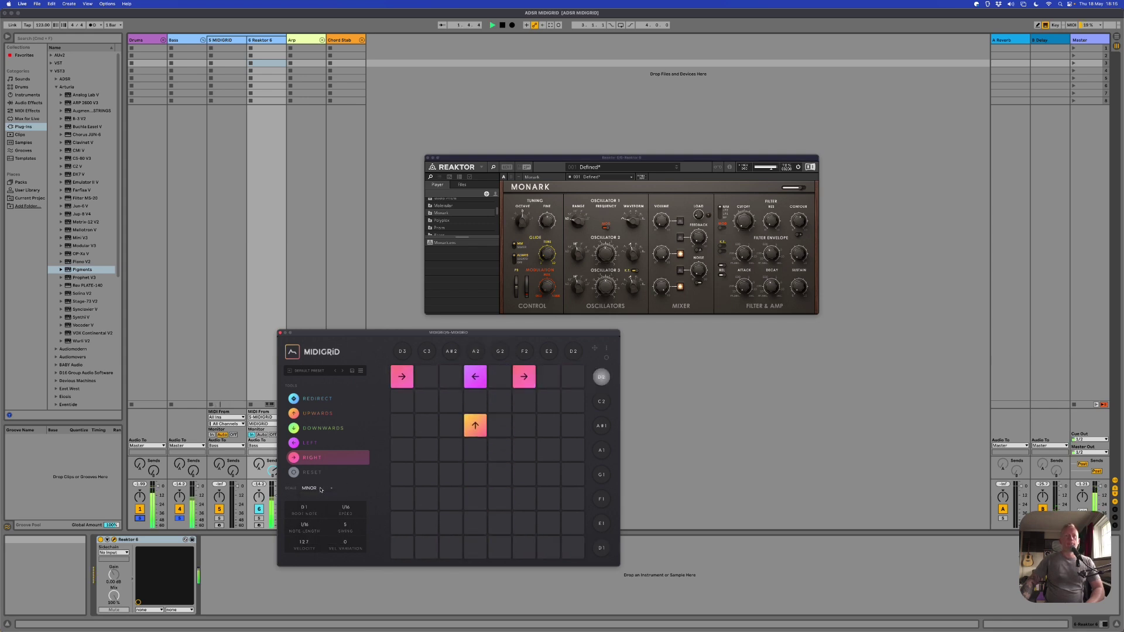
{"action": "left_click", "coordinate": [321, 489]}
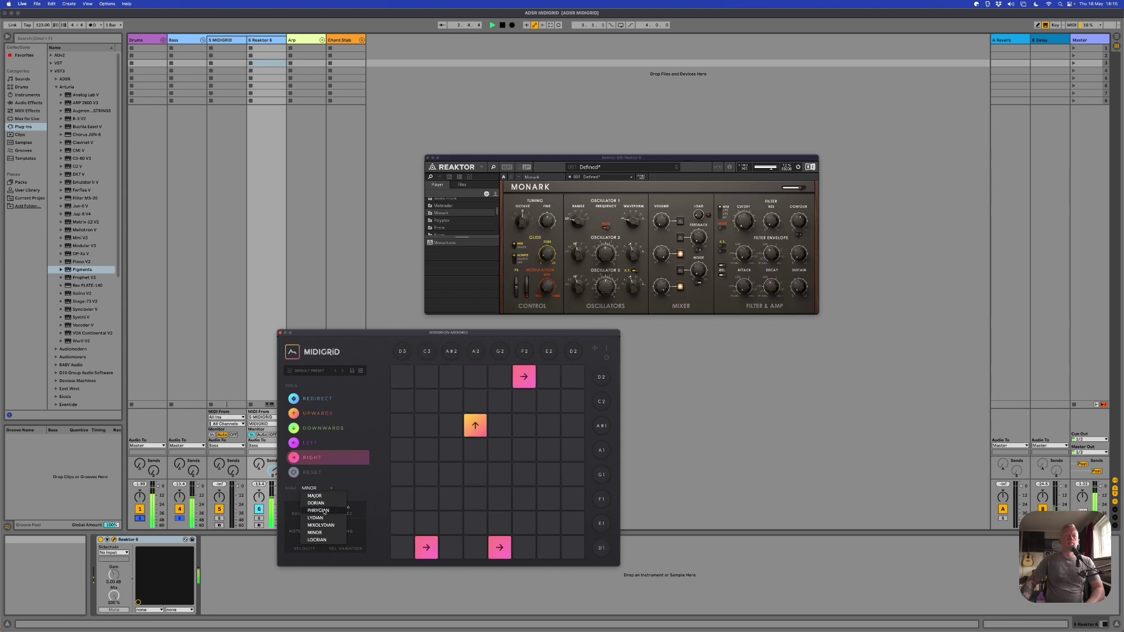
{"action": "left_click", "coordinate": [322, 505]}
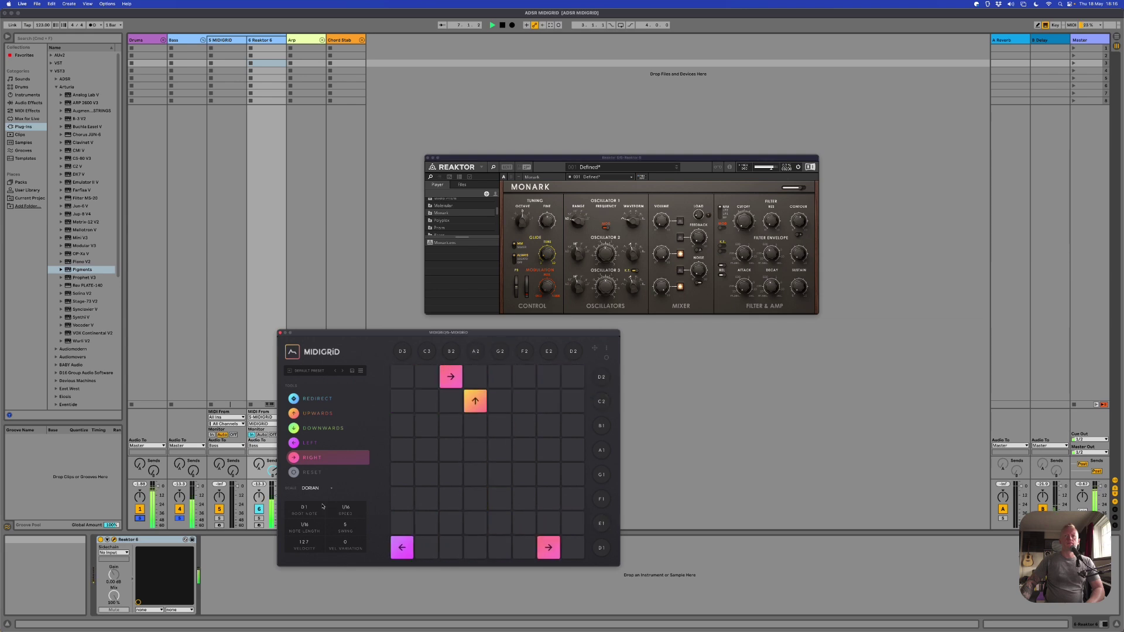
{"action": "key", "text": "space"}
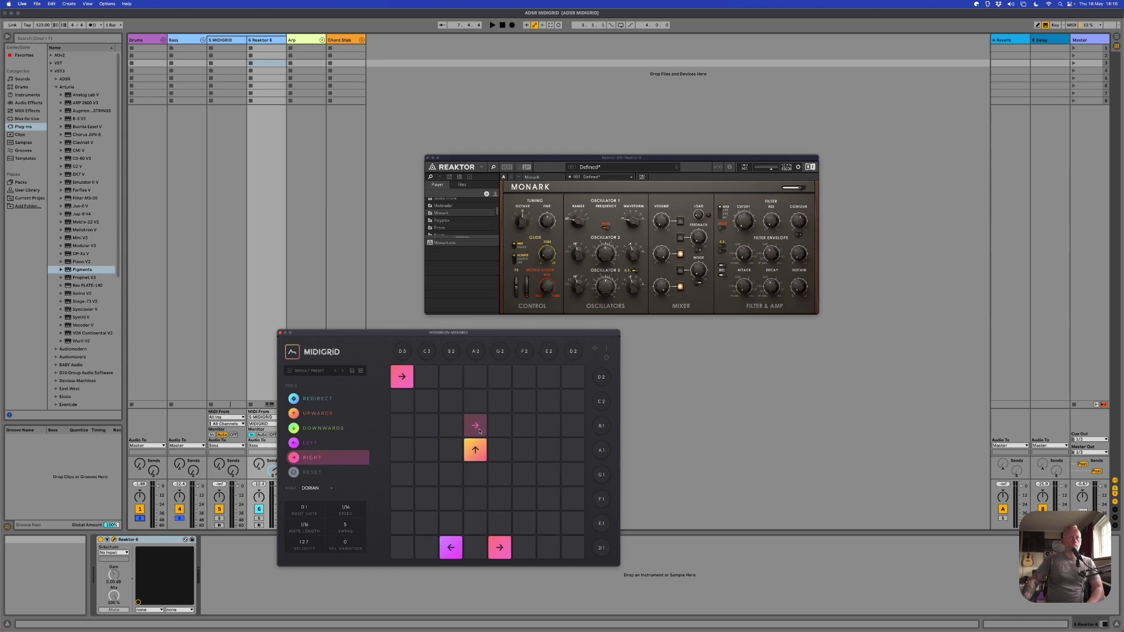
- Try a right-moving trigger in the A2 column of the B1 row and play the pattern
{"action": "left_click", "coordinate": [477, 430]}
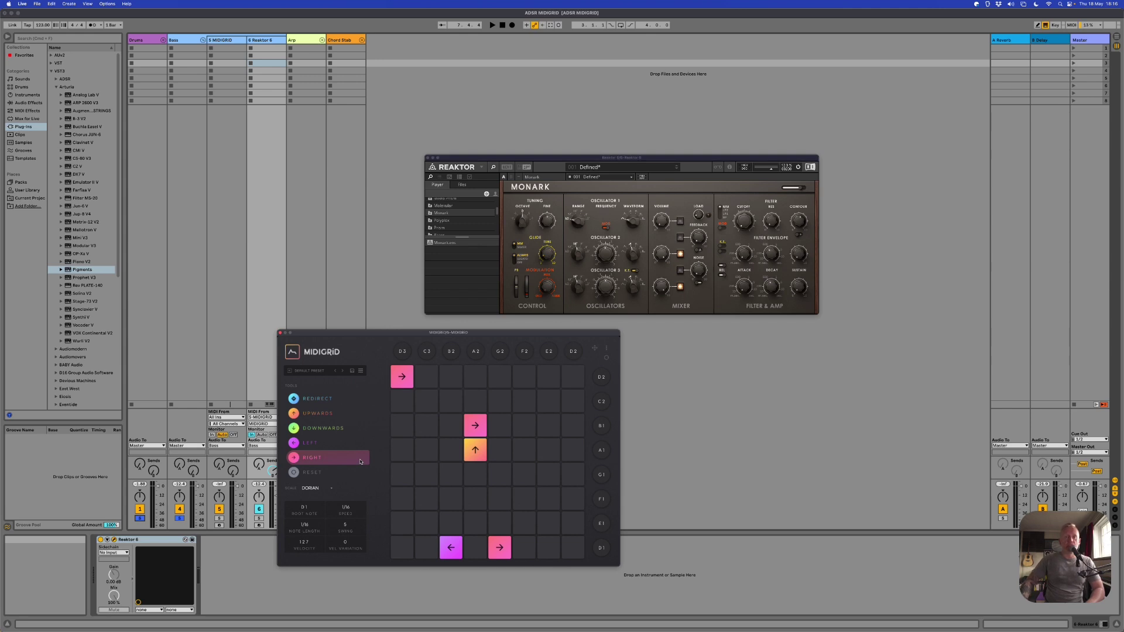
{"action": "key", "text": "space"}
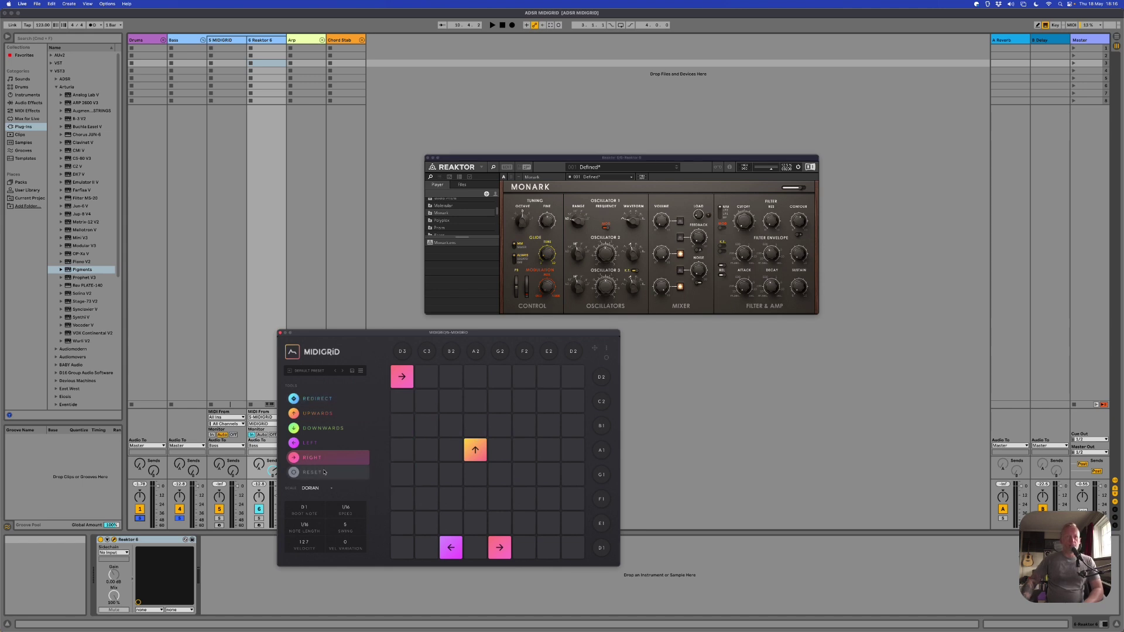
- Place a redirect trigger in the G2 column of the B1 row, play the pattern and reposition it to the A2 column of the D2 row
{"action": "left_click", "coordinate": [317, 399]}
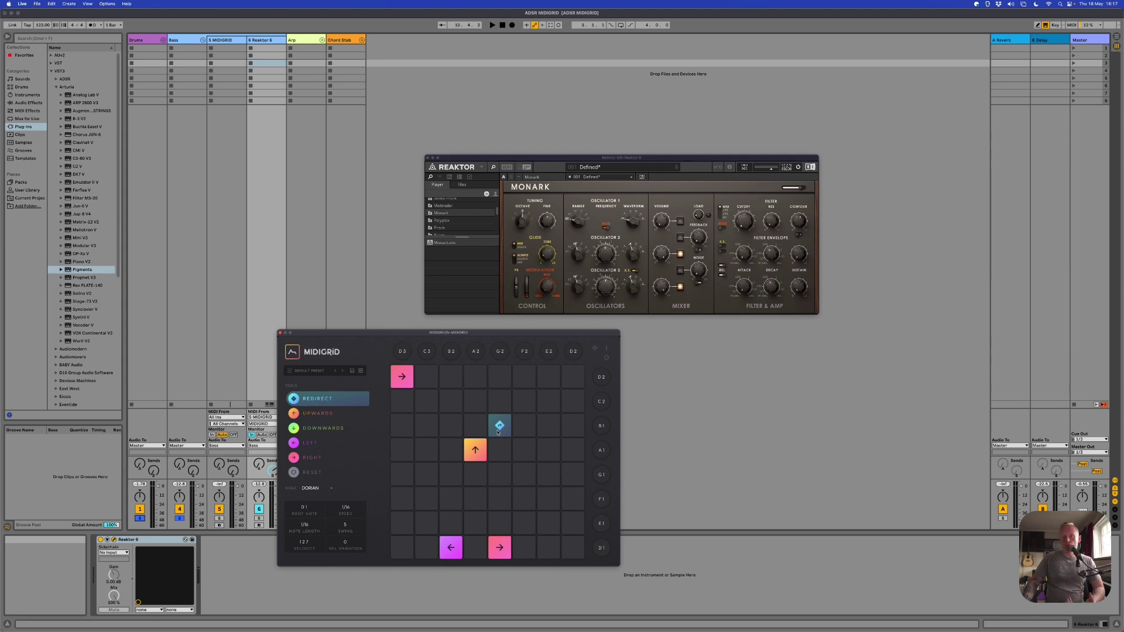
{"action": "left_click", "coordinate": [497, 433]}
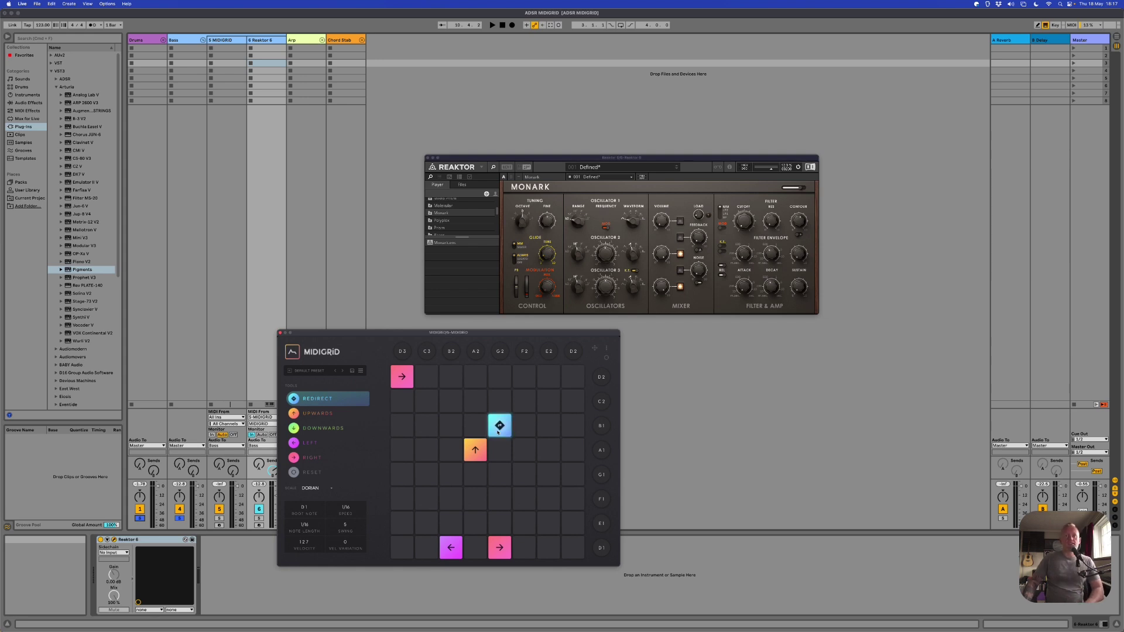
{"action": "left_click_drag", "start_coordinate": [498, 432], "coordinate": [422, 425]}
{"action": "key", "text": "space"}
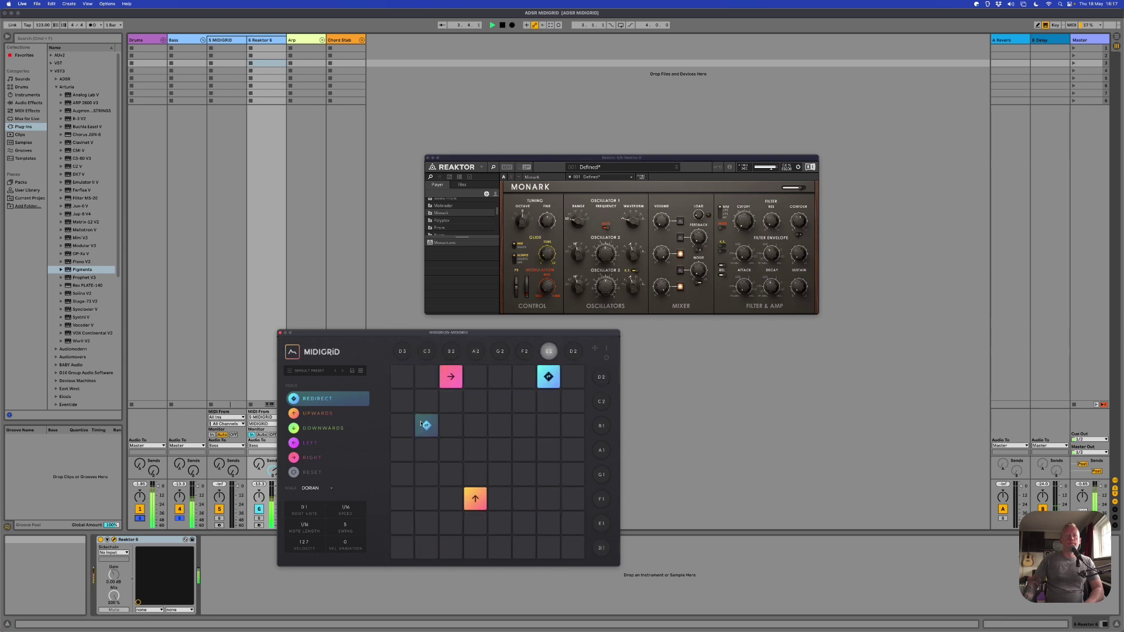
{"action": "left_click_drag", "start_coordinate": [421, 424], "coordinate": [476, 382]}
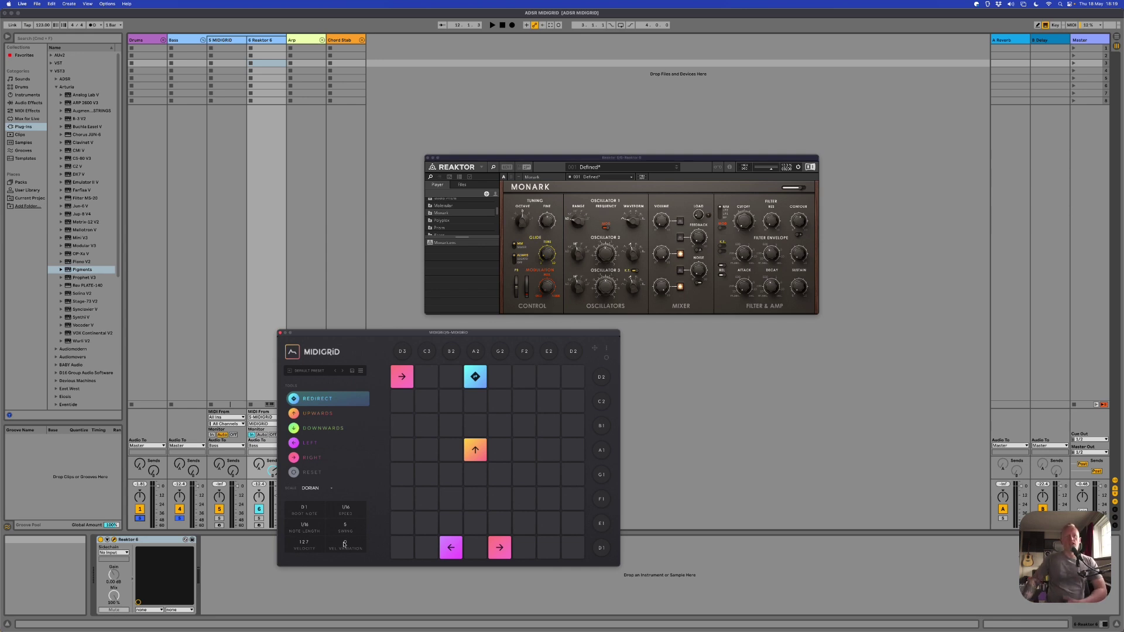
- Move the MIDIGRID window clear of the tracks and arm the Reaktor 6 track for recording
{"action": "left_click_drag", "start_coordinate": [351, 334], "coordinate": [447, 346]}
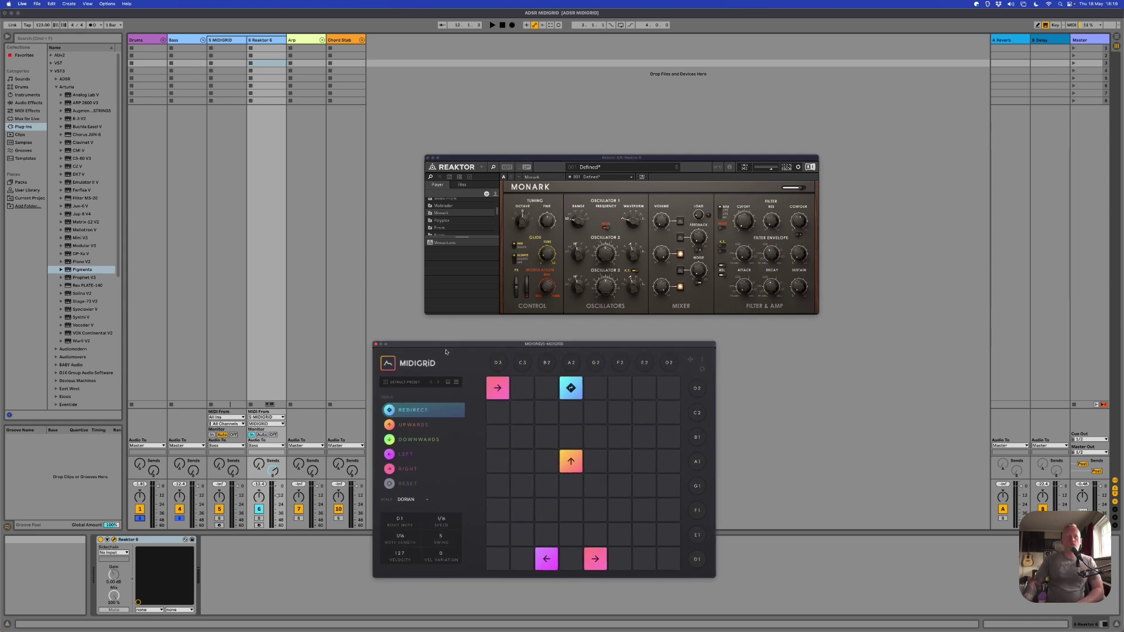
{"action": "left_click", "coordinate": [218, 40]}
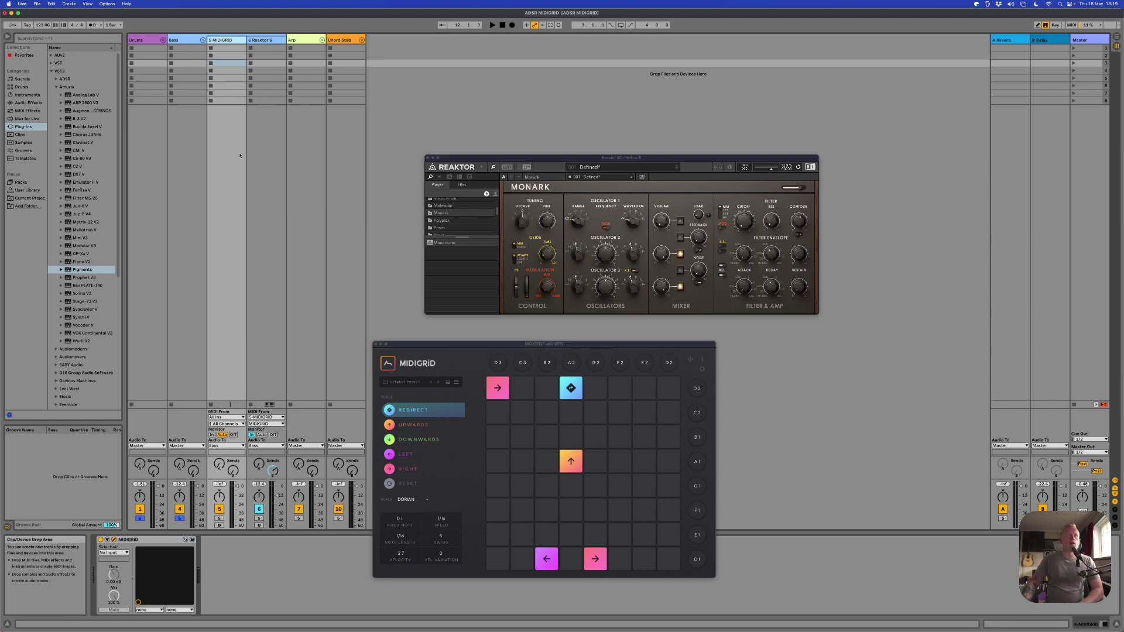
{"action": "left_click", "coordinate": [265, 332]}
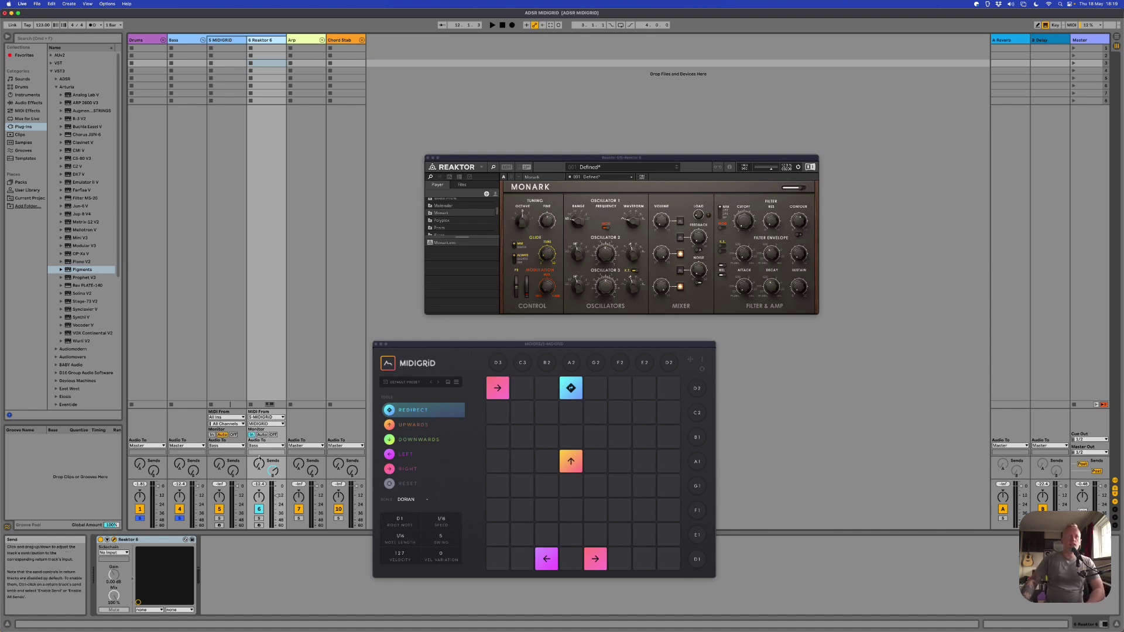
{"action": "left_click", "coordinate": [260, 525]}
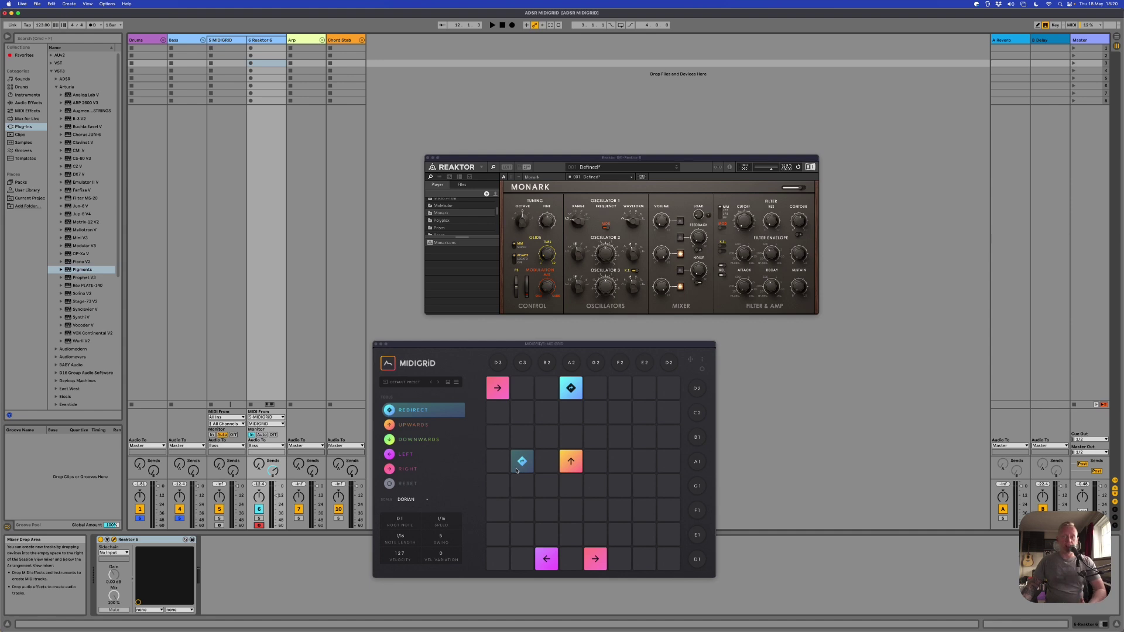
{"action": "left_click", "coordinate": [523, 468]}
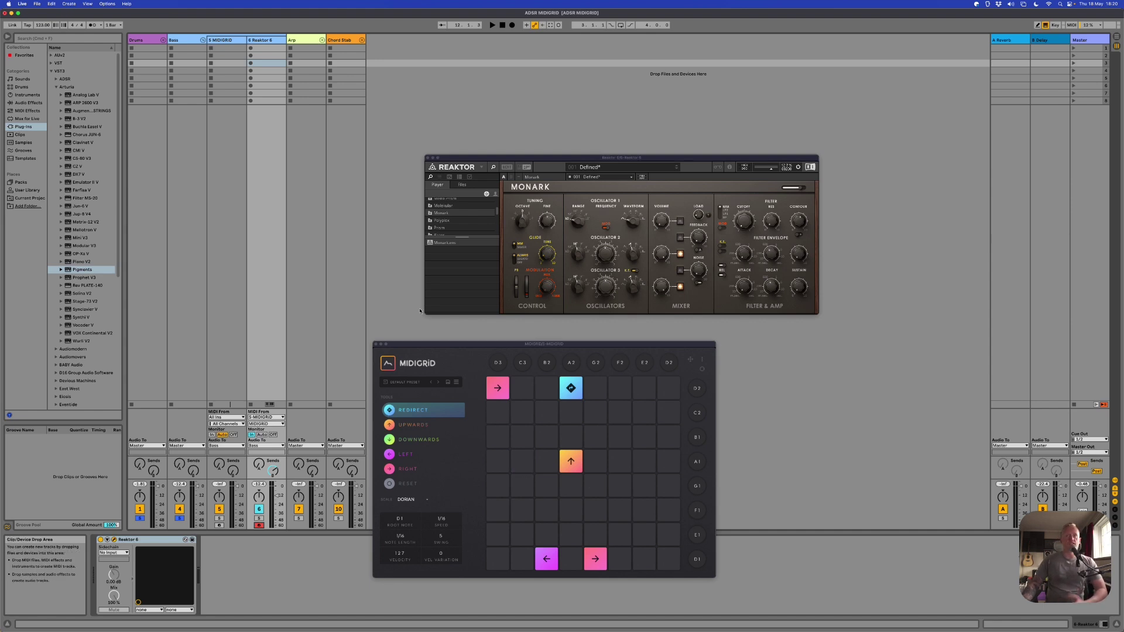
- Record MIDIGRID's output into the first clip slot of the Reaktor 6 track and move the MIDIGRID window clear of the note editor
{"action": "left_click", "coordinate": [252, 50]}
{"action": "left_click_drag", "start_coordinate": [426, 343], "coordinate": [429, 300]}
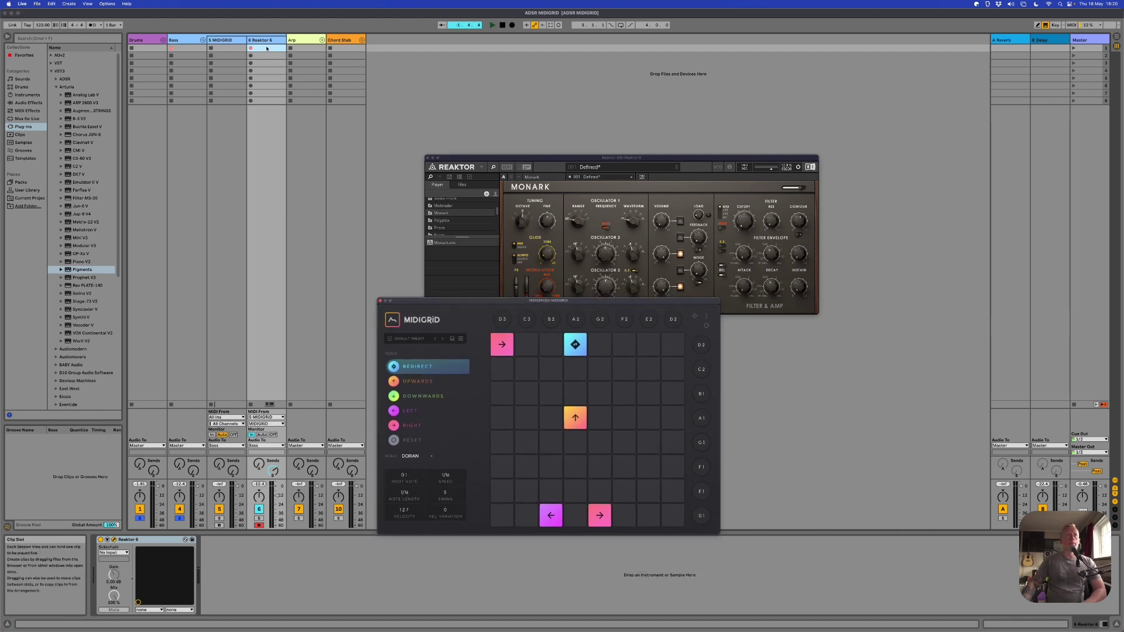
{"action": "left_click", "coordinate": [265, 48]}
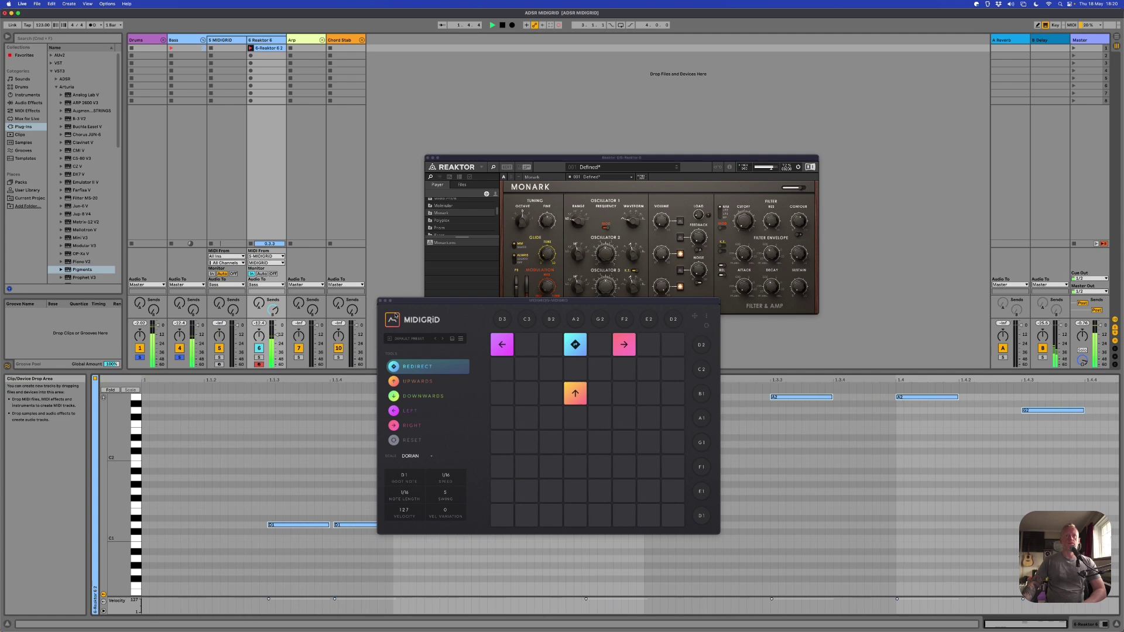
{"action": "left_click_drag", "start_coordinate": [405, 302], "coordinate": [148, 130]}
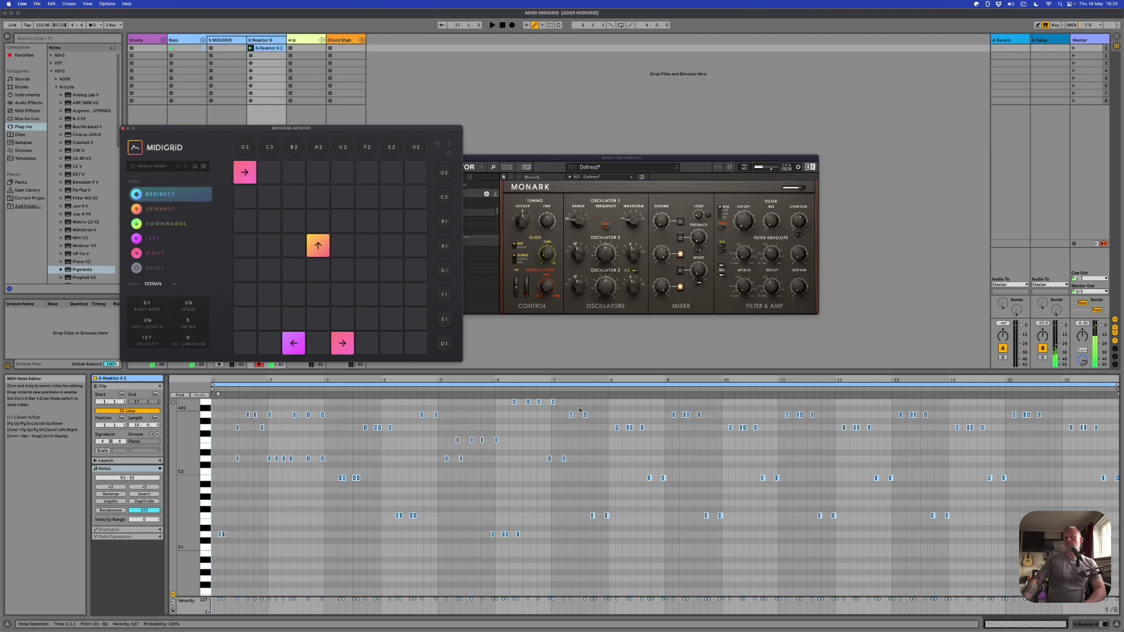
- Set the recorded clip's scale to D Dorian and show only the scale's notes in the note editor
{"action": "left_click", "coordinate": [179, 396]}
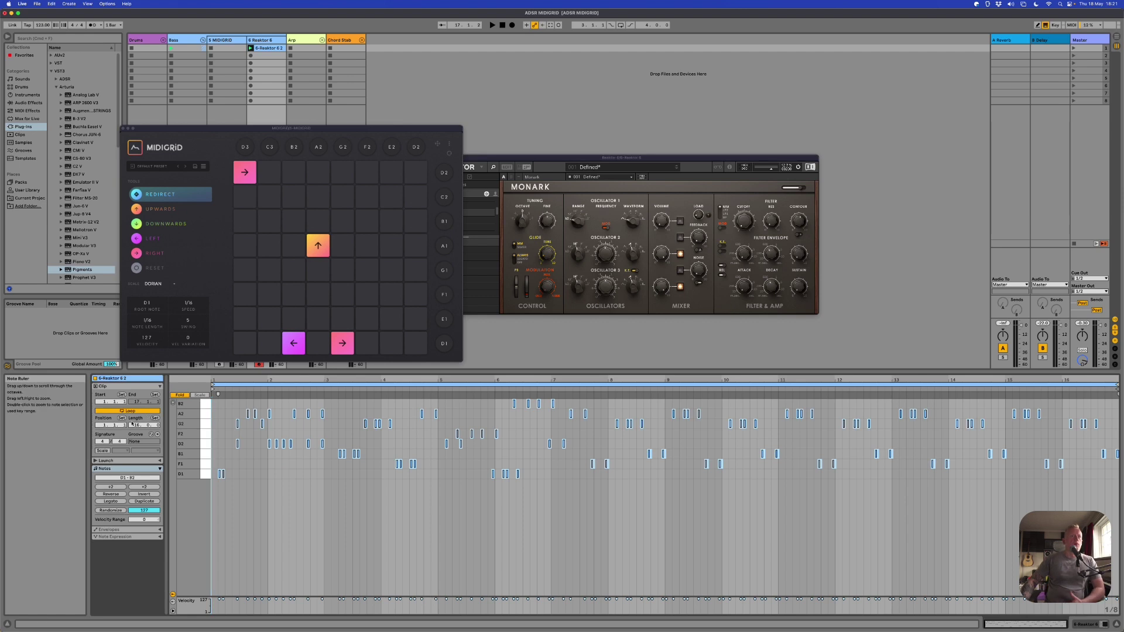
{"action": "left_click", "coordinate": [105, 450]}
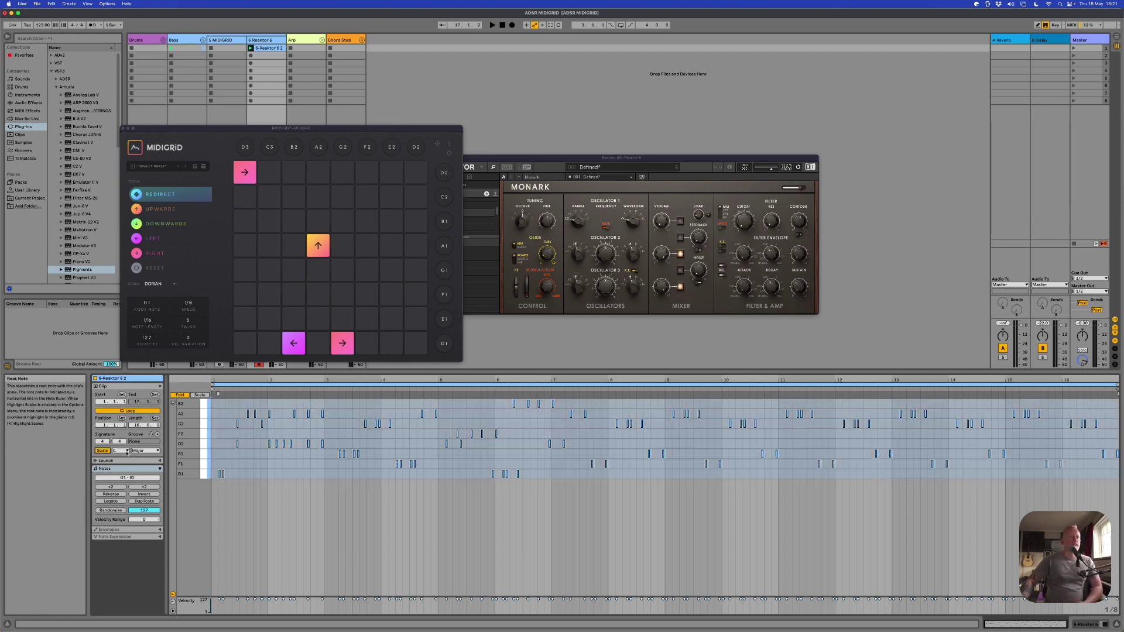
{"action": "left_click", "coordinate": [127, 452]}
{"action": "left_click", "coordinate": [125, 470]}
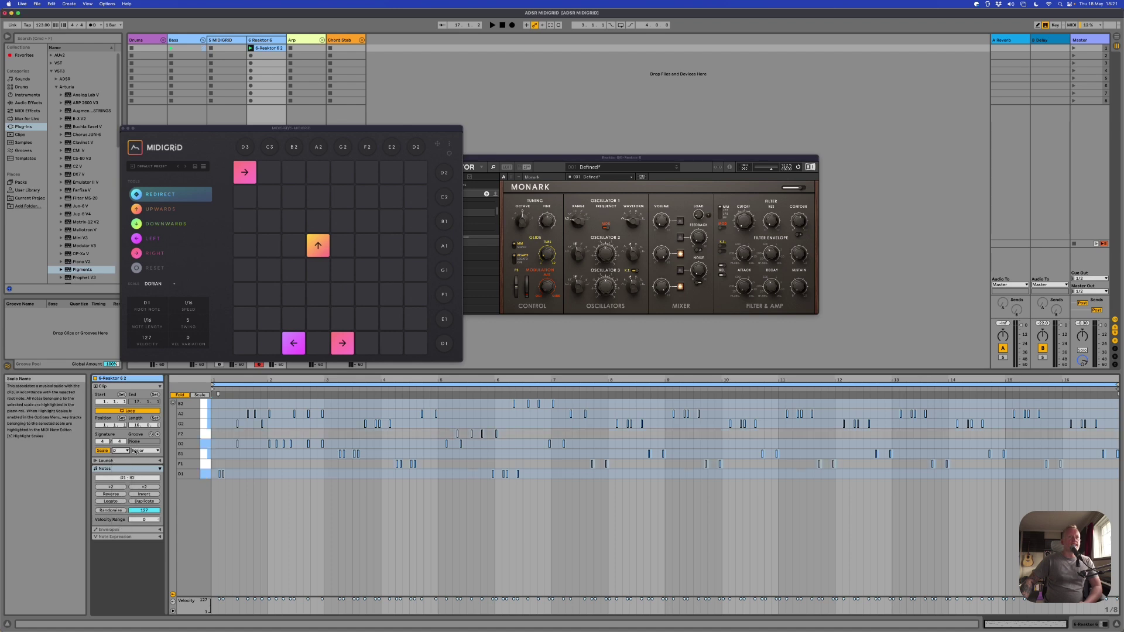
{"action": "left_click", "coordinate": [147, 451]}
{"action": "left_click", "coordinate": [147, 243]}
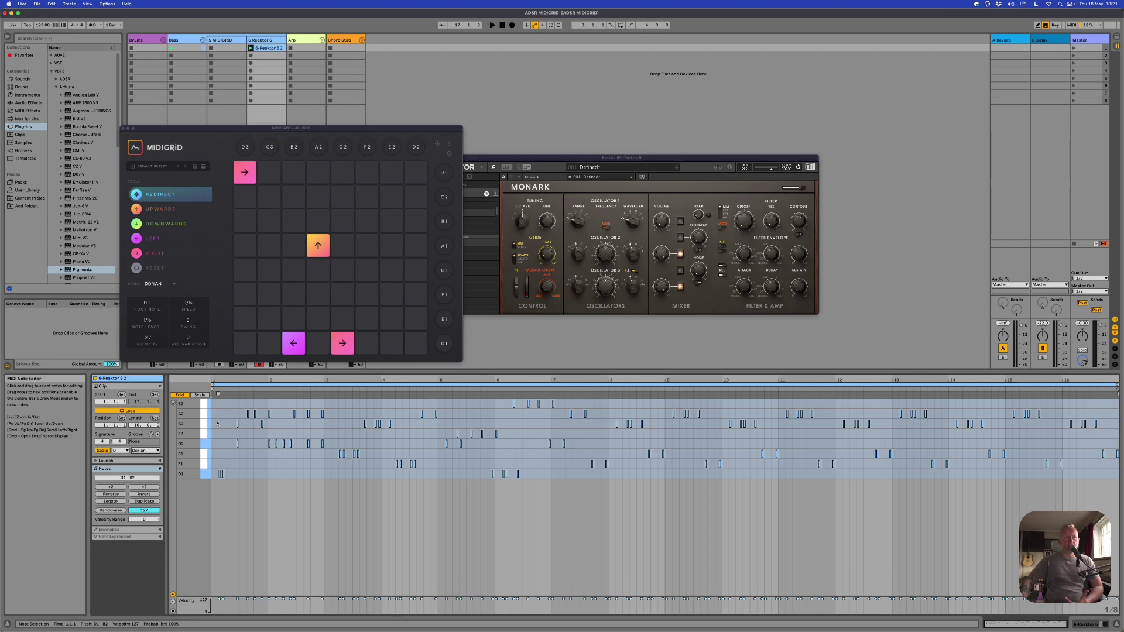
{"action": "left_click", "coordinate": [186, 397]}
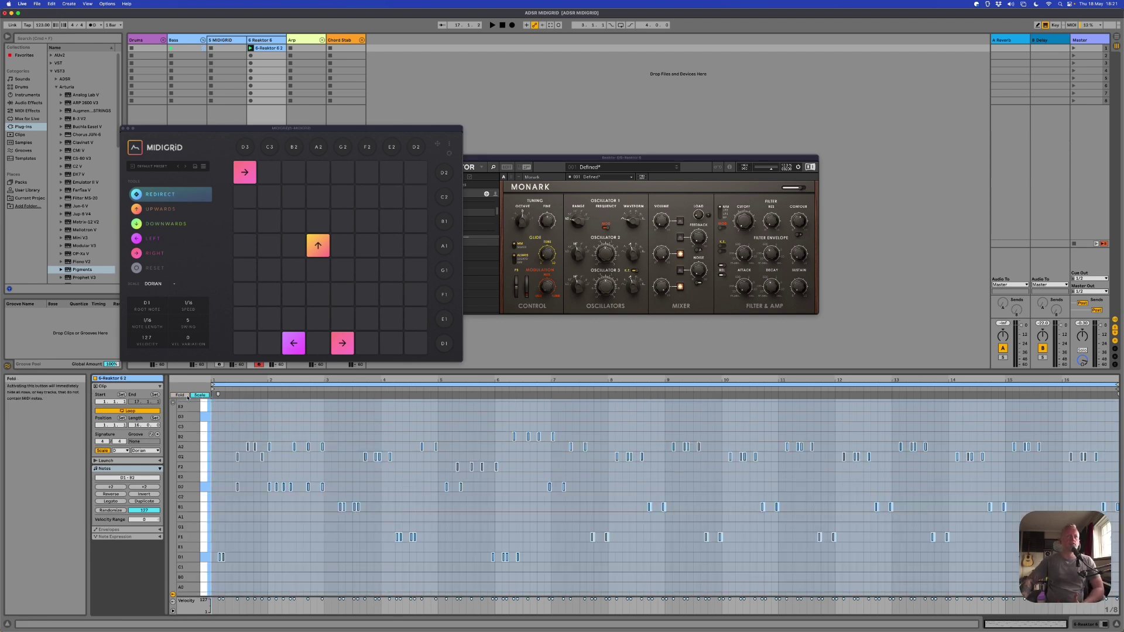
- Delete the D2 note at the start of bar 2 and the last two D2 notes in that bar
{"action": "left_click", "coordinate": [364, 487]}
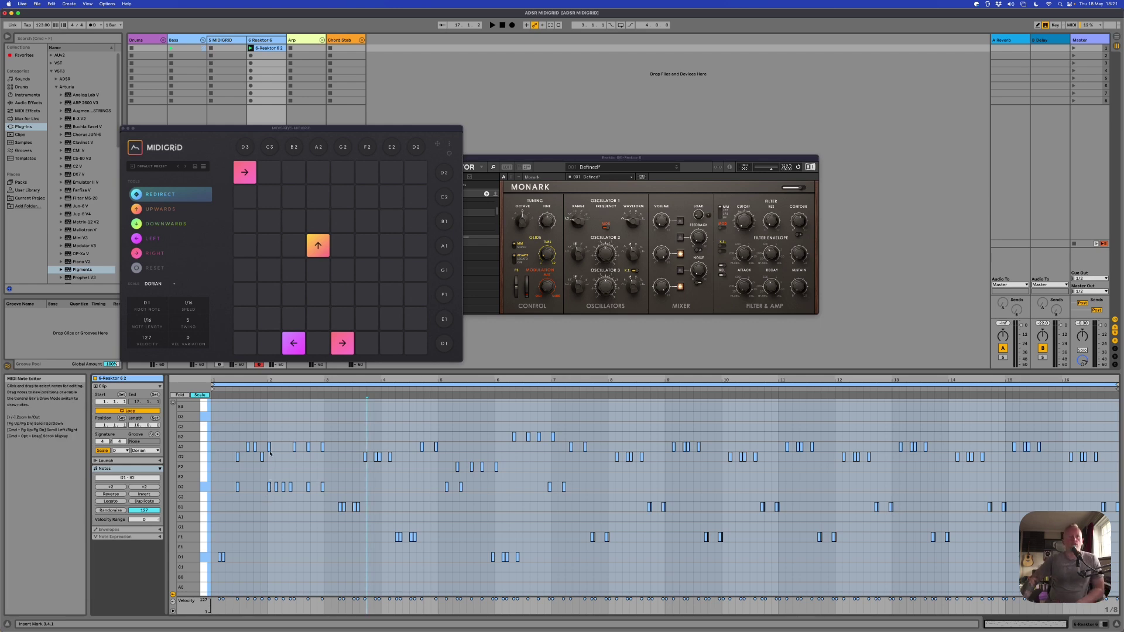
{"action": "left_click", "coordinate": [269, 487]}
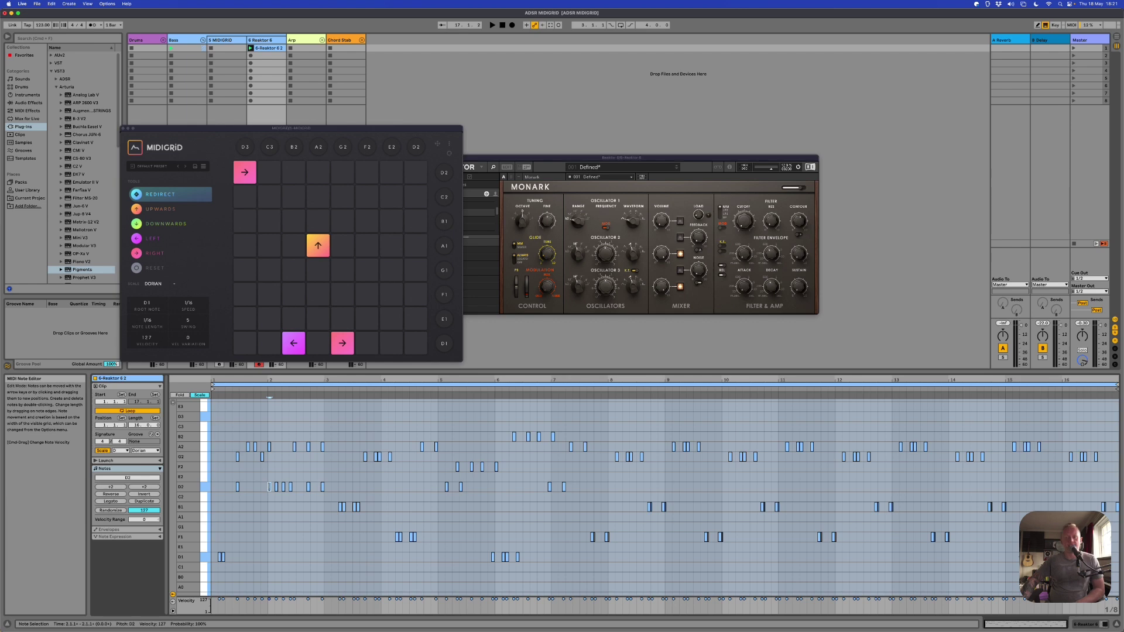
{"action": "key", "text": "Delete"}
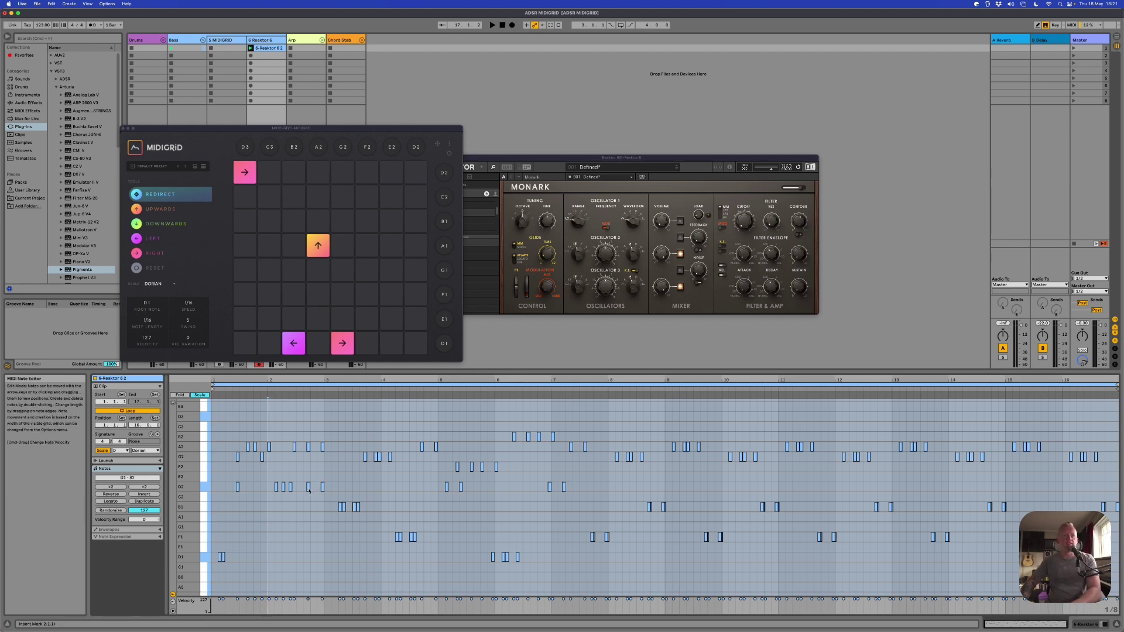
{"action": "left_click_drag", "start_coordinate": [309, 488], "coordinate": [323, 488]}
{"action": "key", "text": "Delete"}
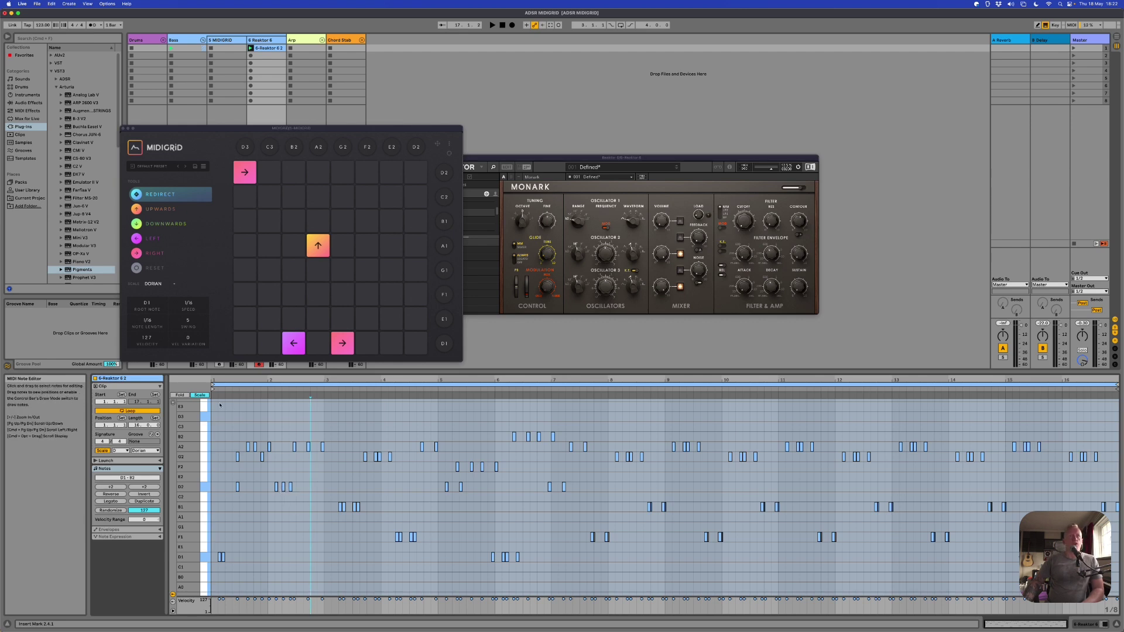
- Loop the clip's first two bars and set the Reaktor 6 track's monitoring to Off
{"action": "left_click_drag", "start_coordinate": [212, 408], "coordinate": [321, 413]}
{"action": "key", "text": "super+l"}
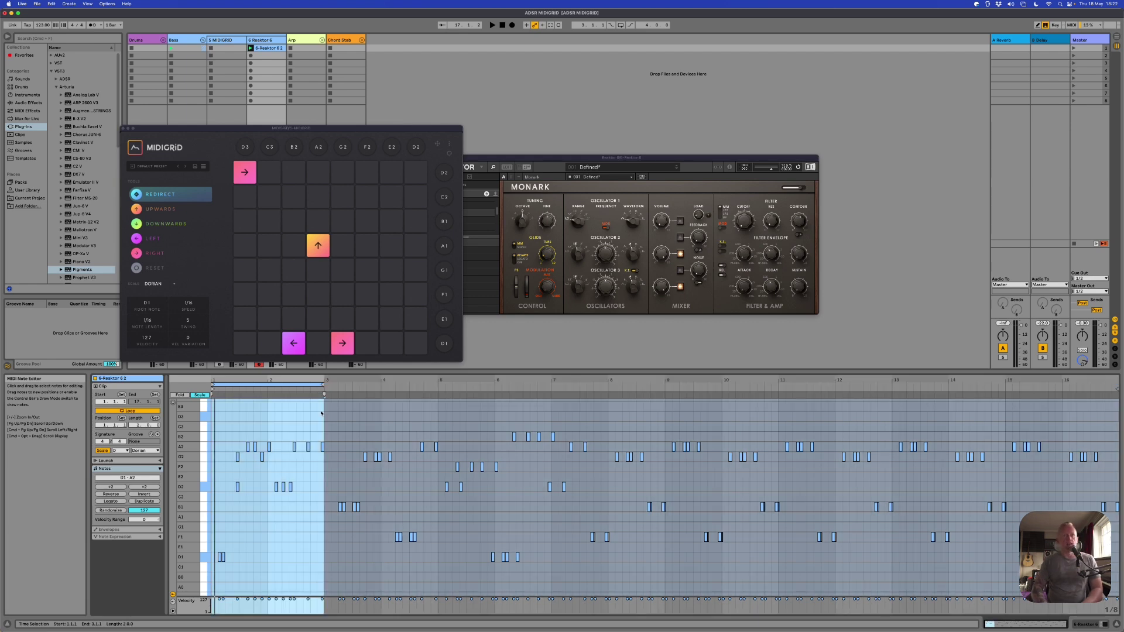
{"action": "left_click_drag", "start_coordinate": [152, 128], "coordinate": [414, 124]}
{"action": "left_click", "coordinate": [261, 273]}
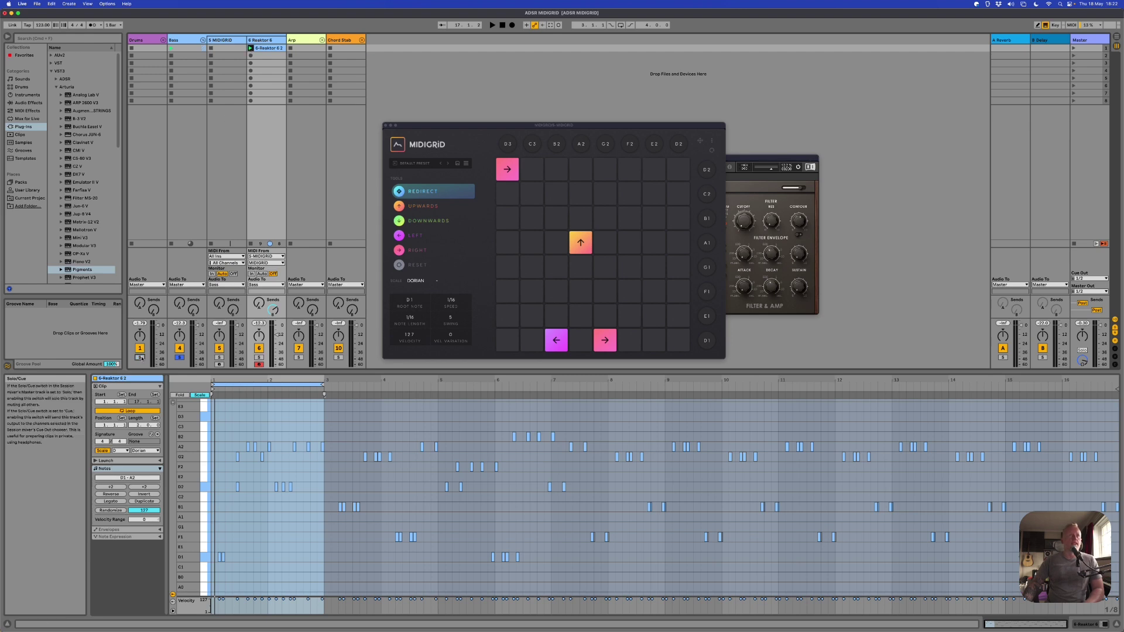
- Reopen the recorded clip on the Reaktor 6 track and play its loop
{"action": "left_click", "coordinate": [222, 40]}
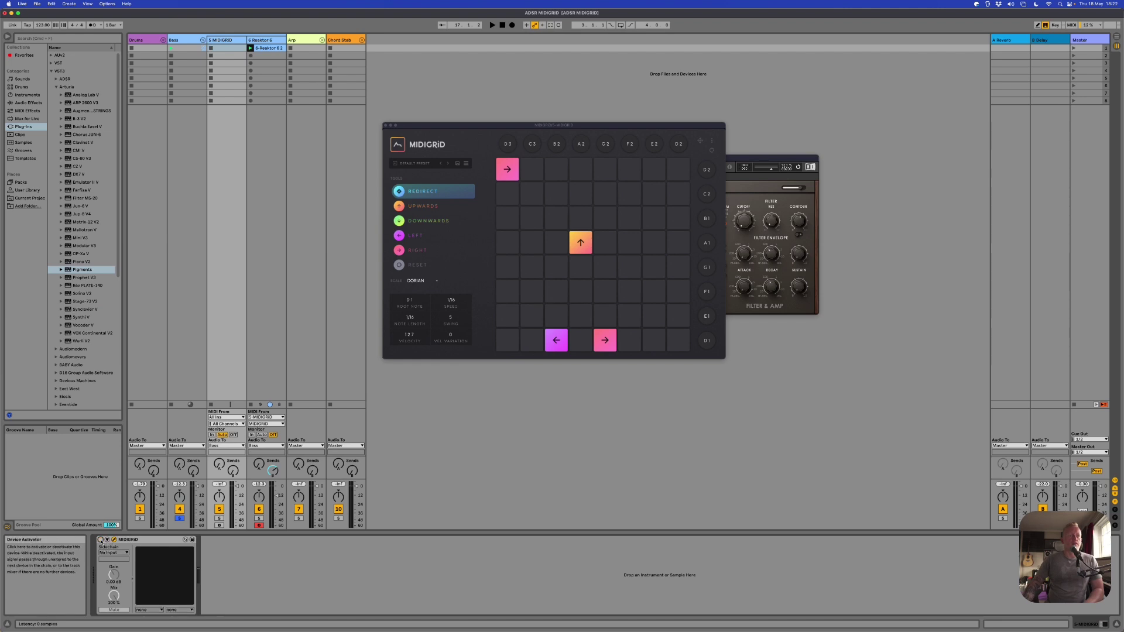
{"action": "left_click", "coordinate": [261, 40]}
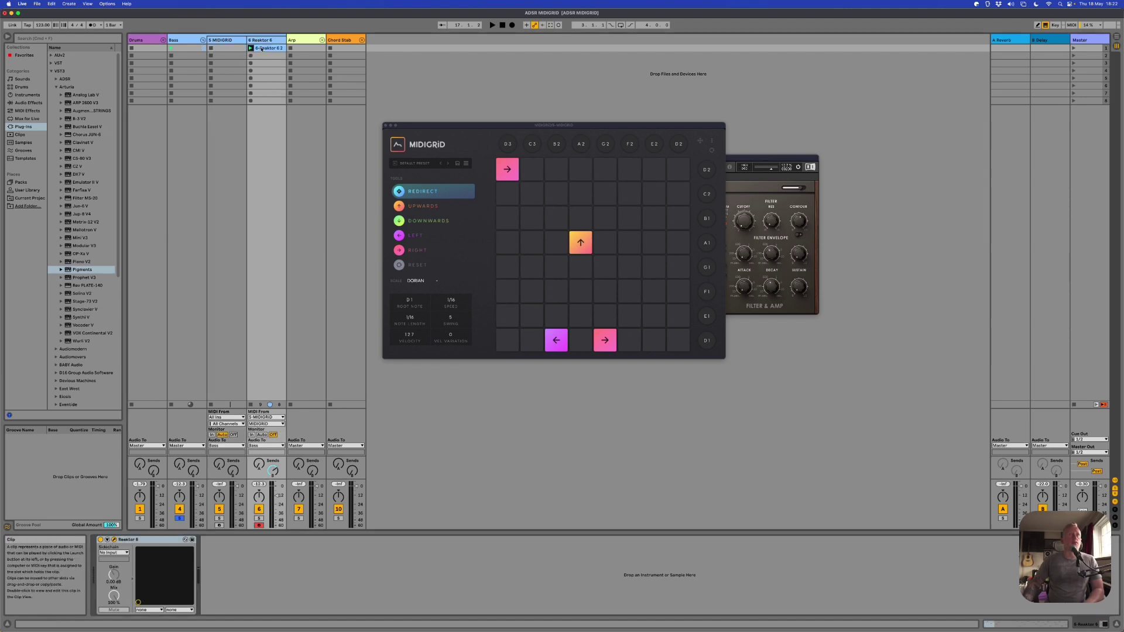
{"action": "left_click", "coordinate": [262, 48]}
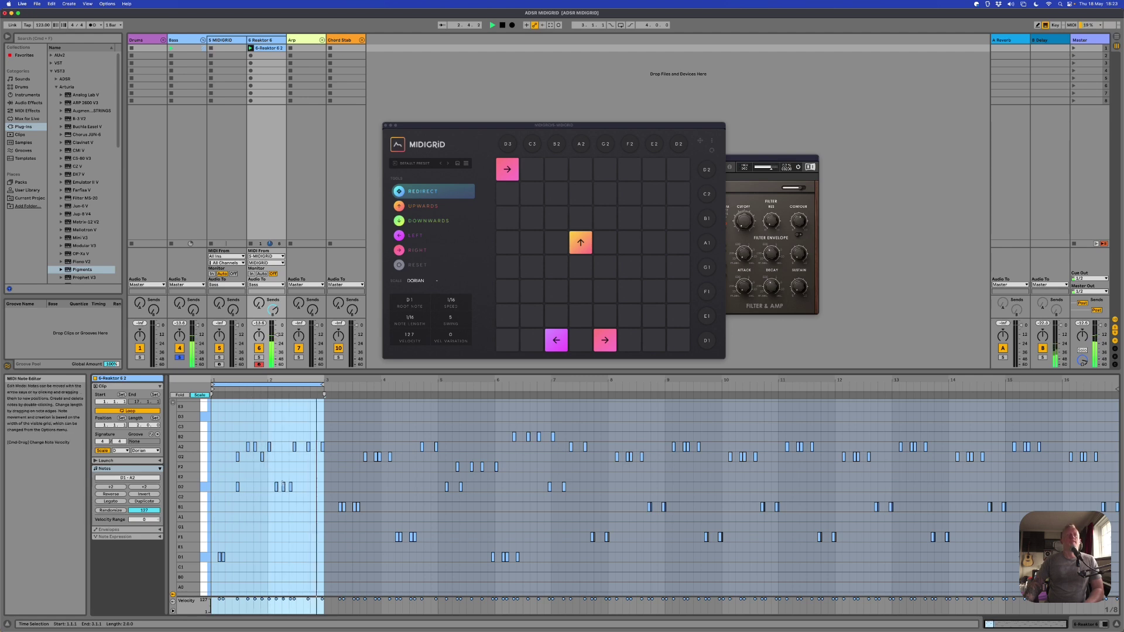
- Raise the second D1 note in bar 1 to F1 and delete the D2 note in that bar
{"action": "left_click", "coordinate": [221, 557]}
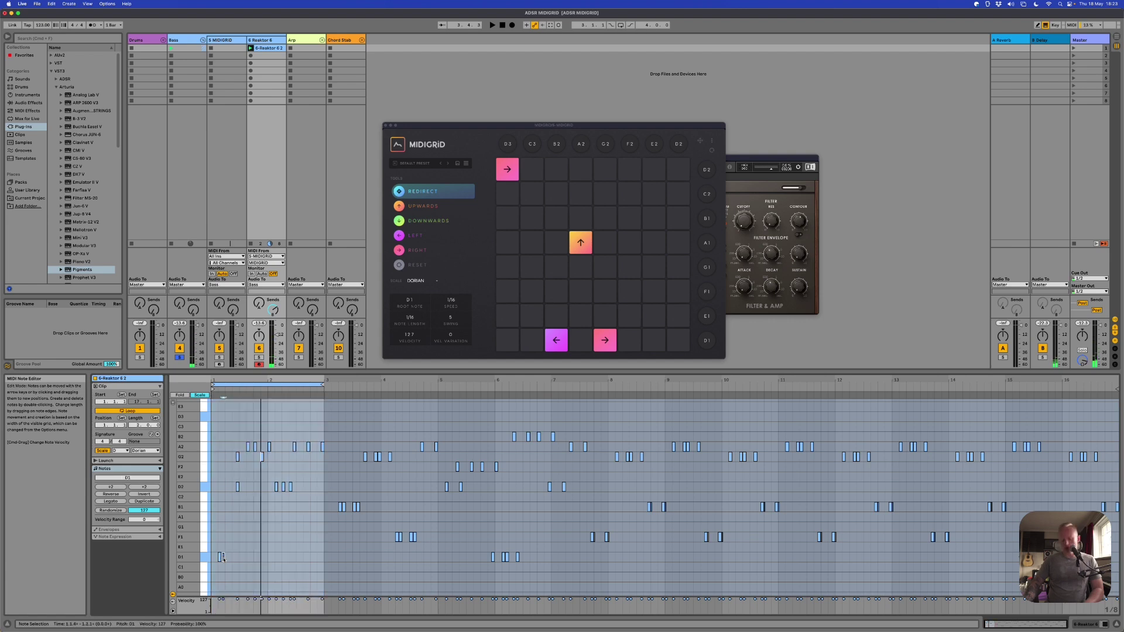
{"action": "key", "text": "Up"}
{"action": "key", "text": "Up"}
{"action": "key", "text": "space"}
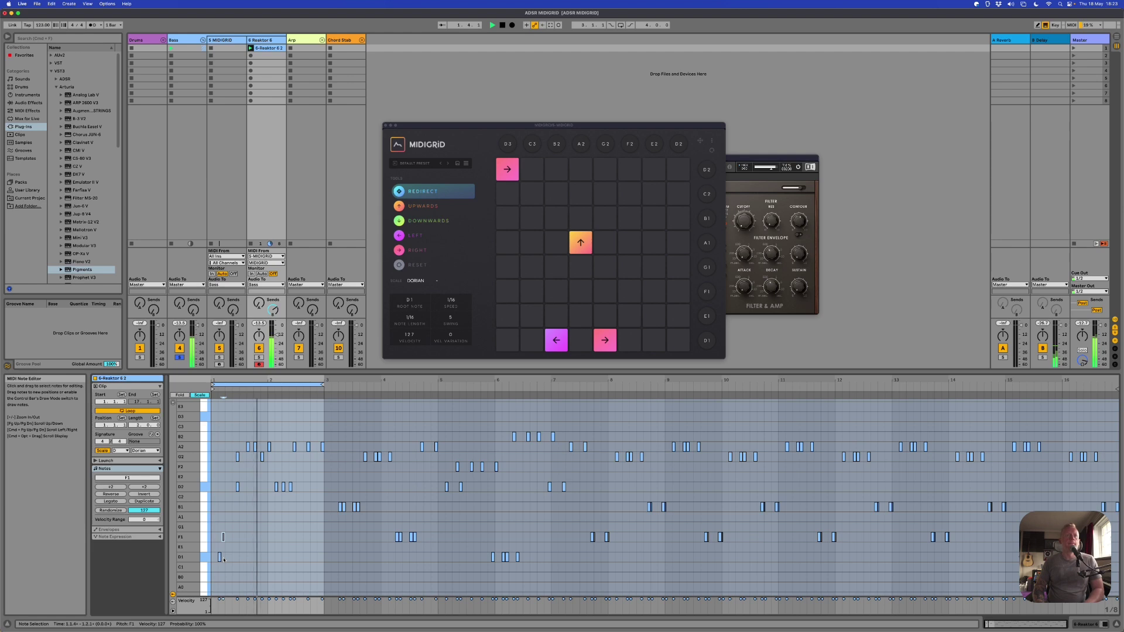
{"action": "left_click", "coordinate": [237, 487]}
{"action": "key", "text": "Delete"}
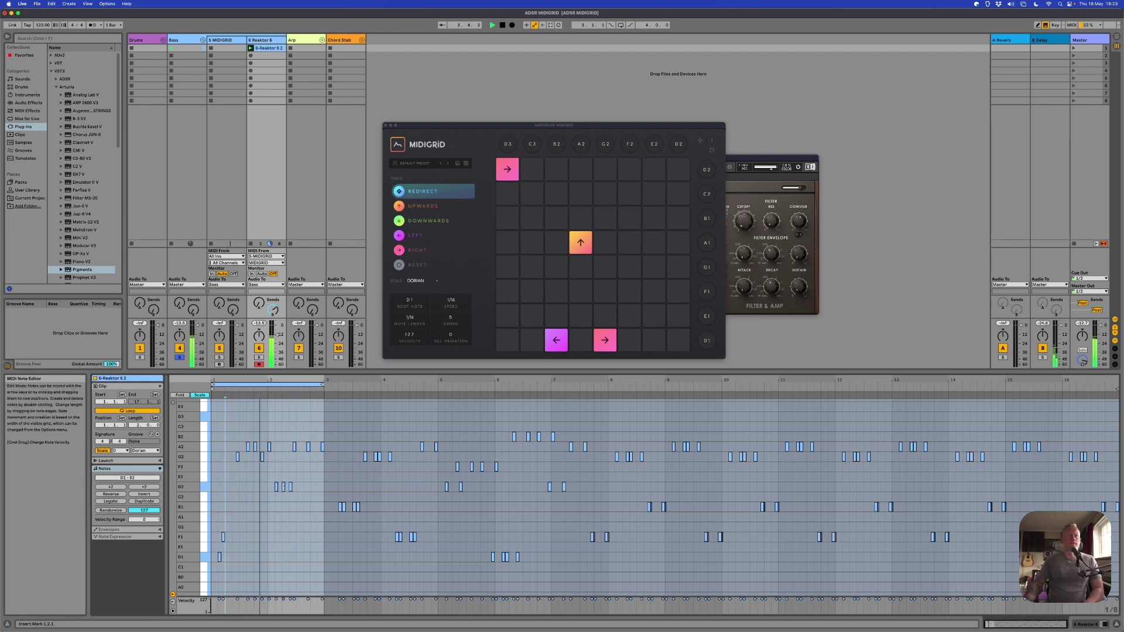
- Raise bar 2's middle D2 note to E2 and its last A2 note to B2, nudging the B2 slightly earlier
{"action": "left_click", "coordinate": [285, 487]}
{"action": "key", "text": "Up"}
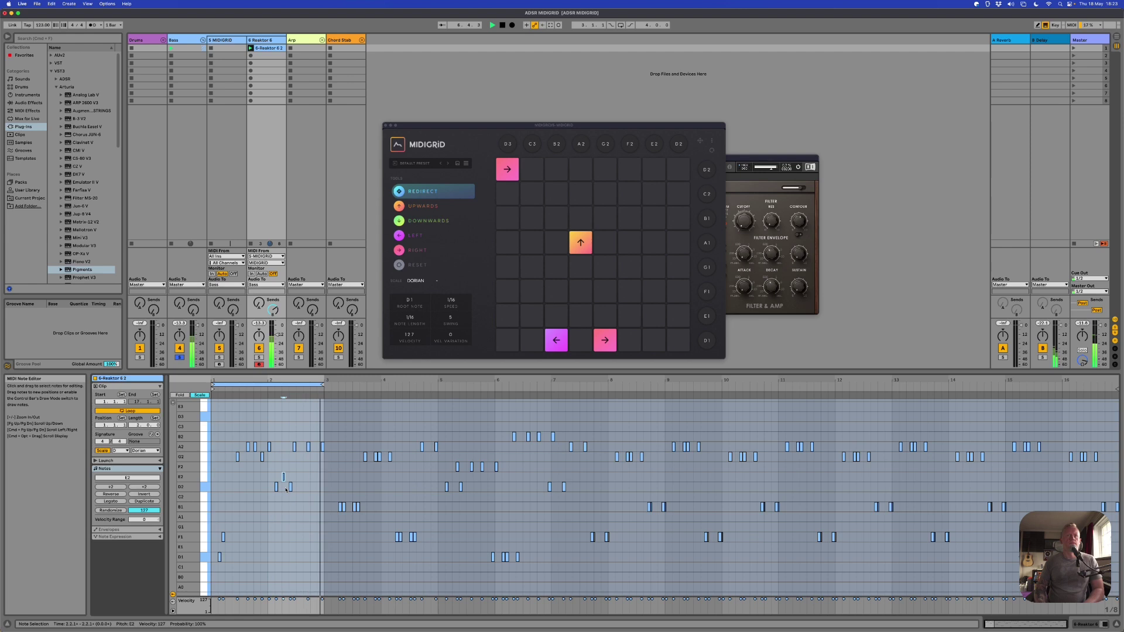
{"action": "left_click", "coordinate": [323, 447]}
{"action": "key", "text": "Up"}
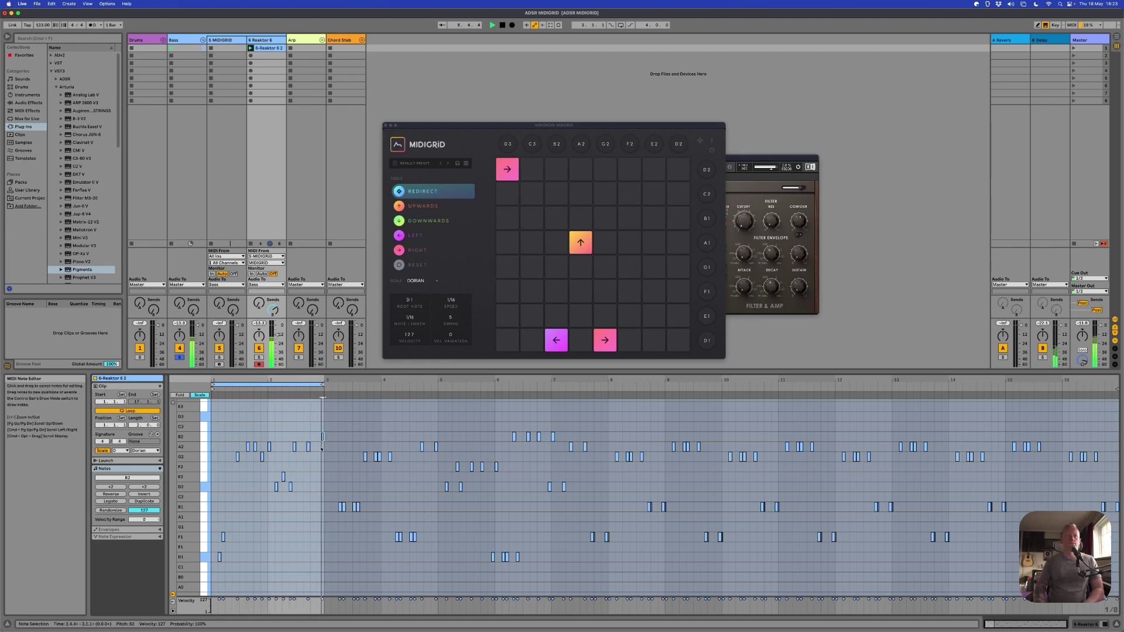
{"action": "key", "text": "Left"}
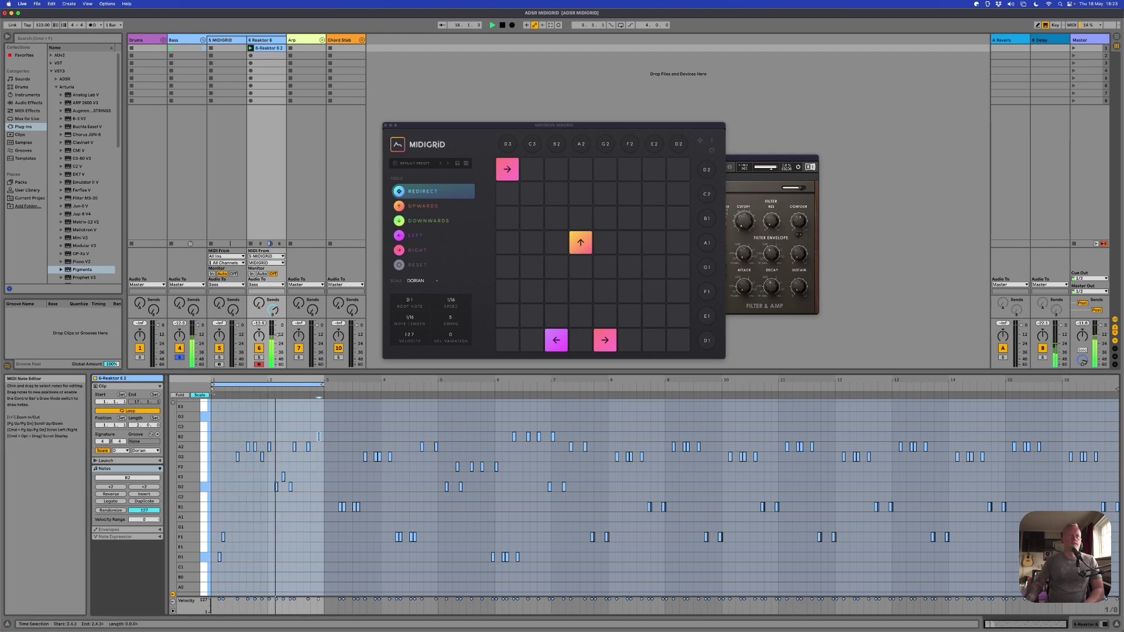
- Solo the Drums track and add a D2 note directly before the first G2 note in bar 1
{"action": "left_click_drag", "start_coordinate": [213, 382], "coordinate": [237, 538]}
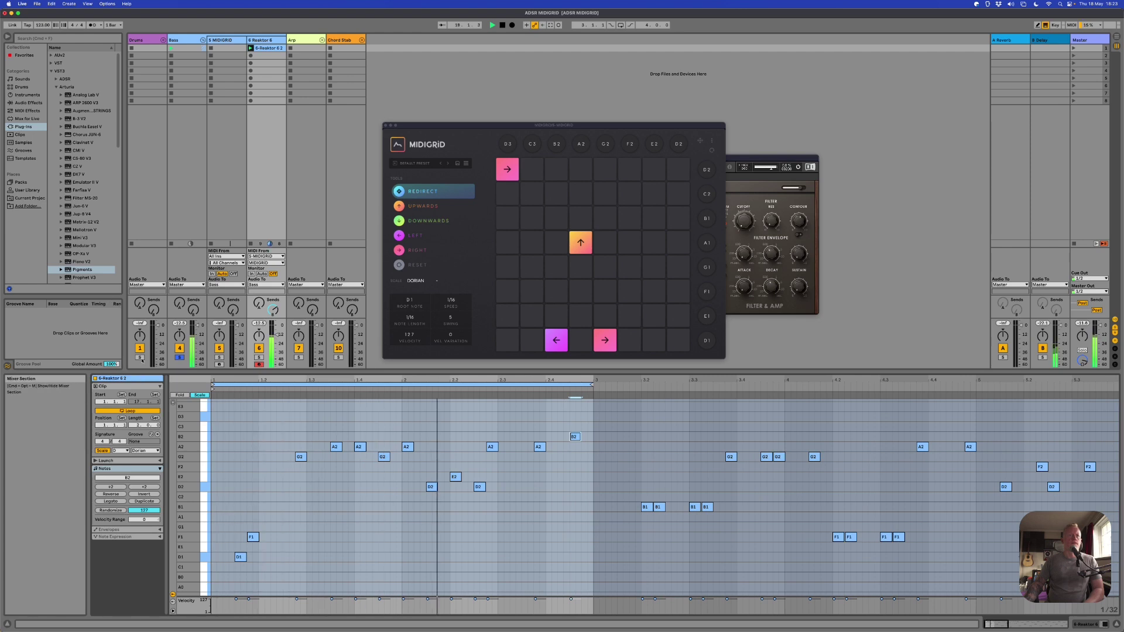
{"action": "left_click", "coordinate": [140, 357]}
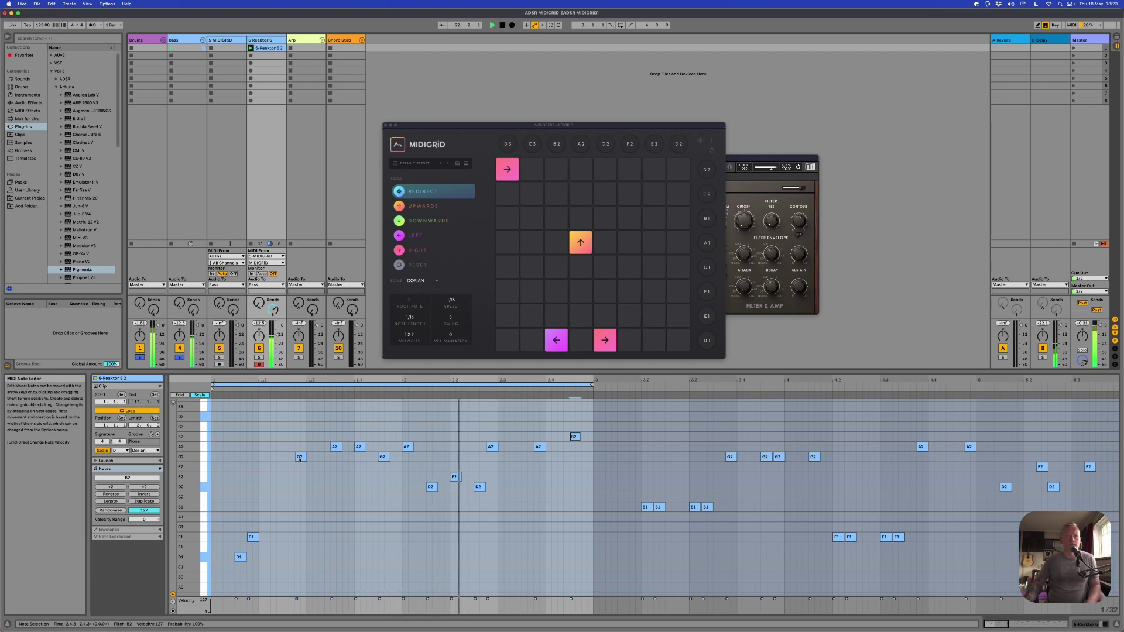
{"action": "double_click", "coordinate": [281, 497]}
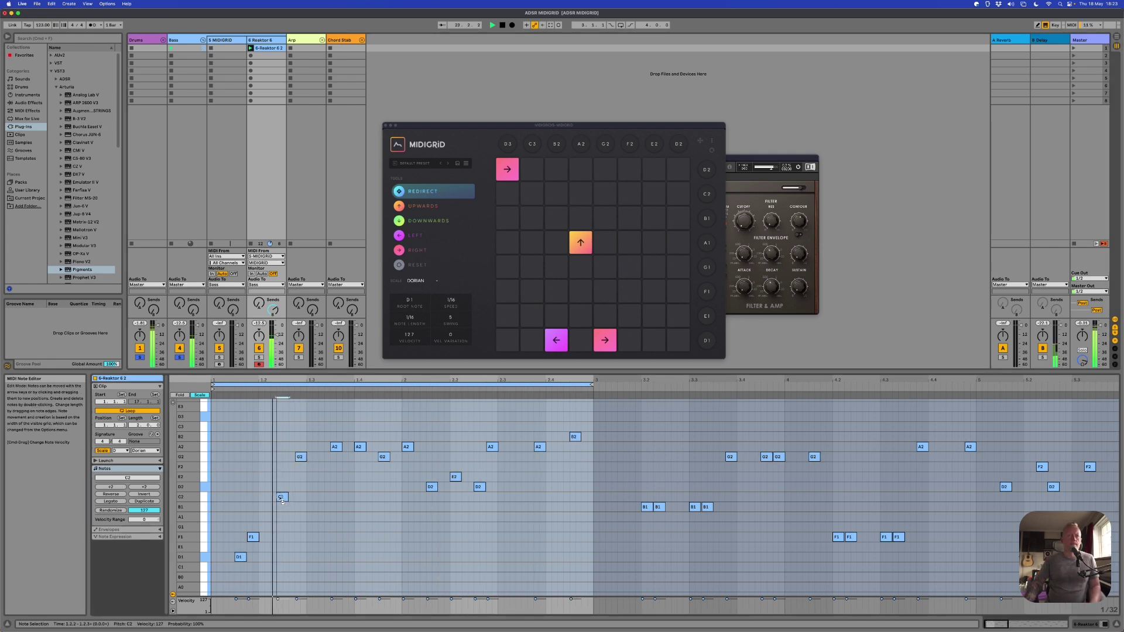
{"action": "left_click_drag", "start_coordinate": [281, 498], "coordinate": [276, 499]}
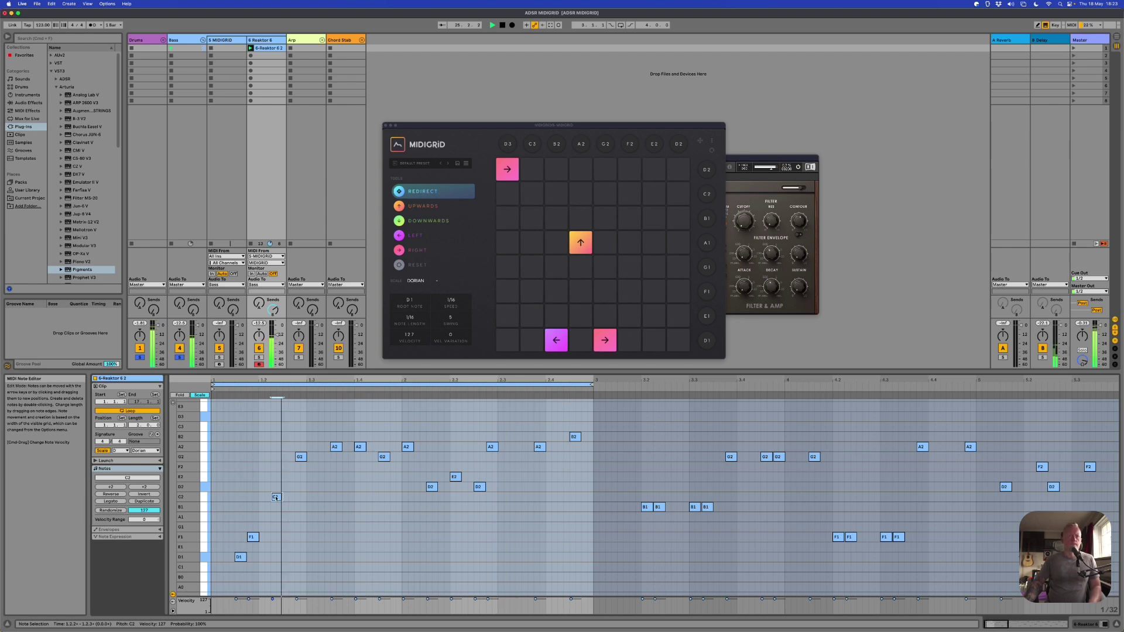
{"action": "key", "text": "Up"}
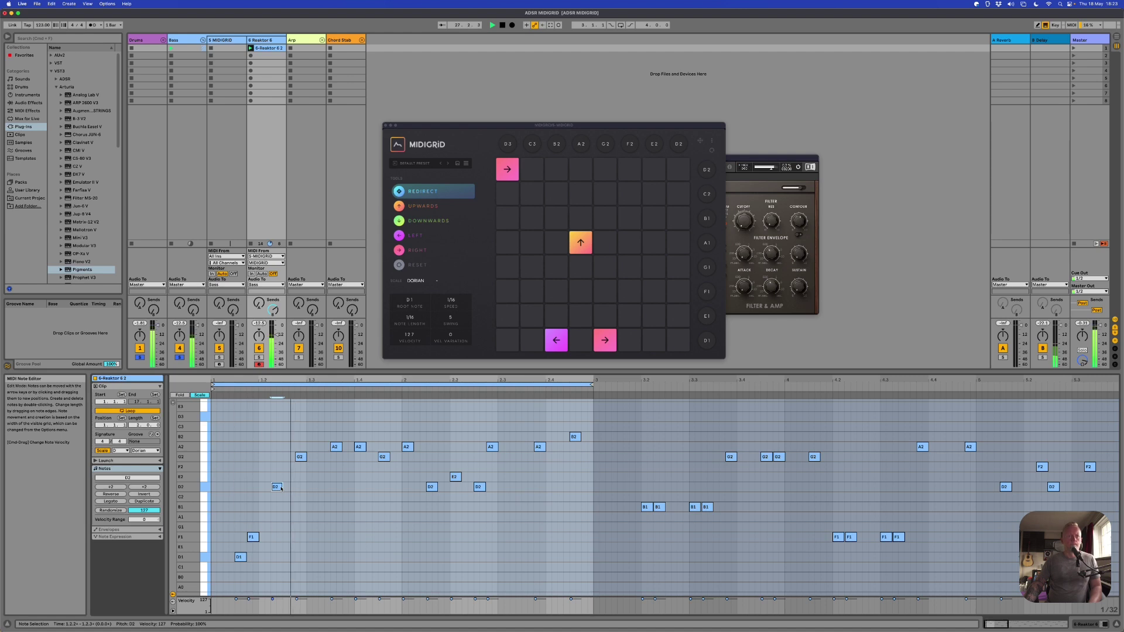
{"action": "key", "text": "Right"}
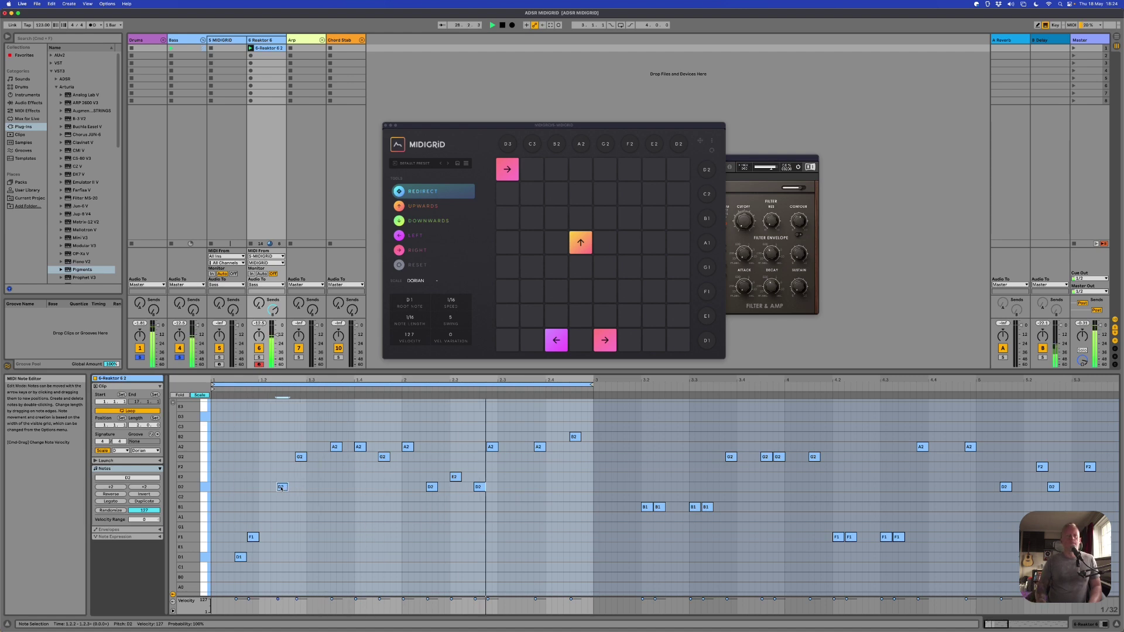
{"action": "key", "text": "Right"}
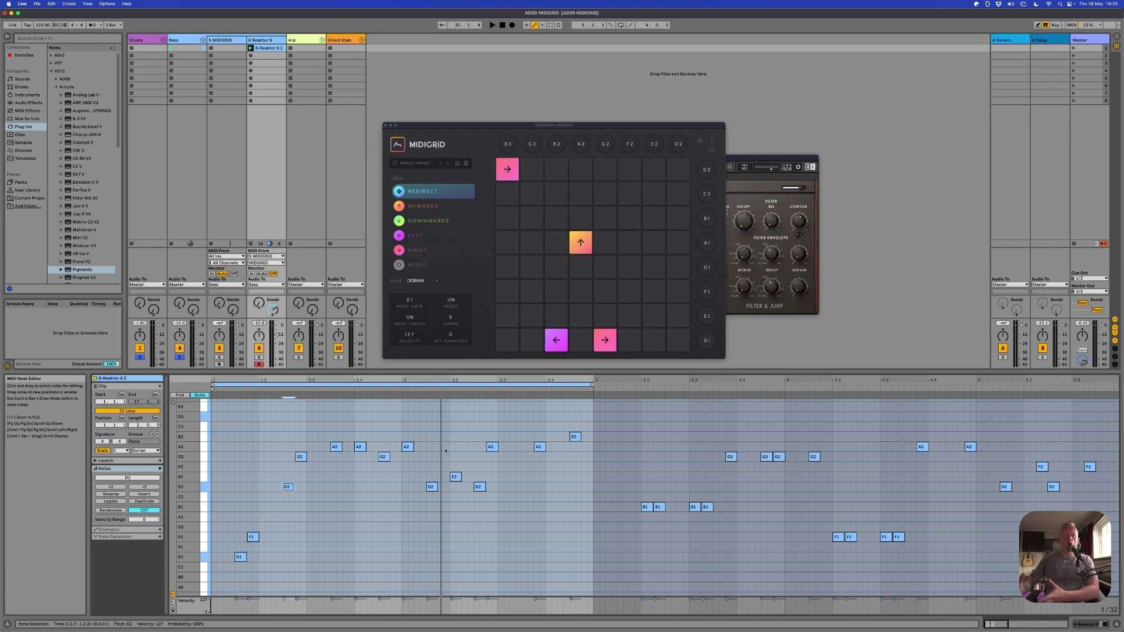
- Reverse all notes in the two-bar loop and play the result
{"action": "left_click", "coordinate": [441, 454]}
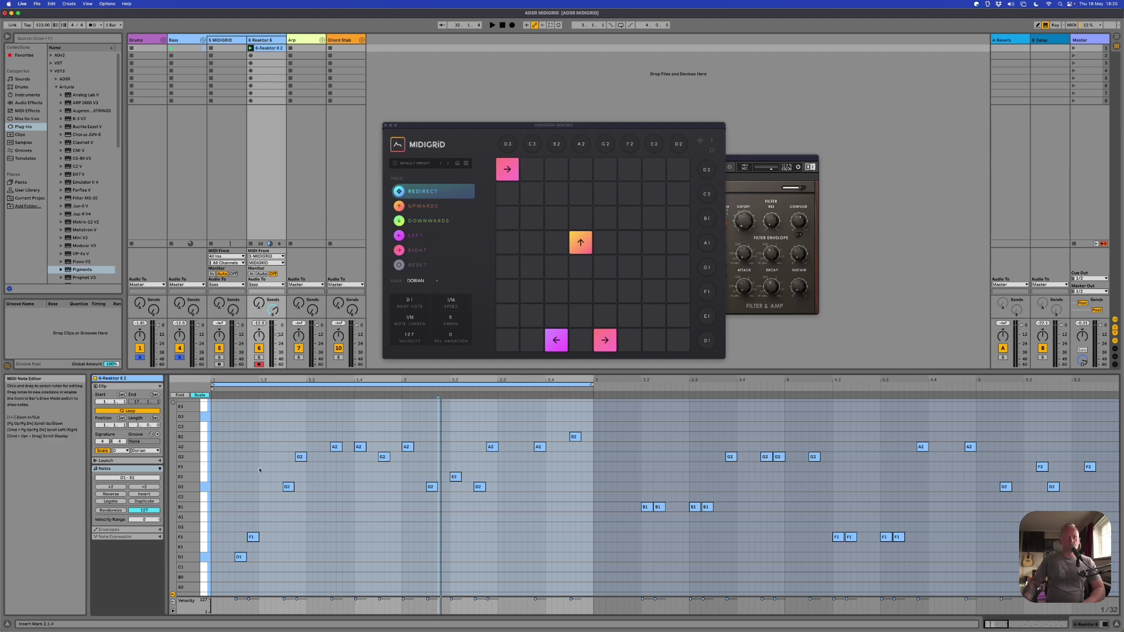
{"action": "left_click", "coordinate": [245, 437]}
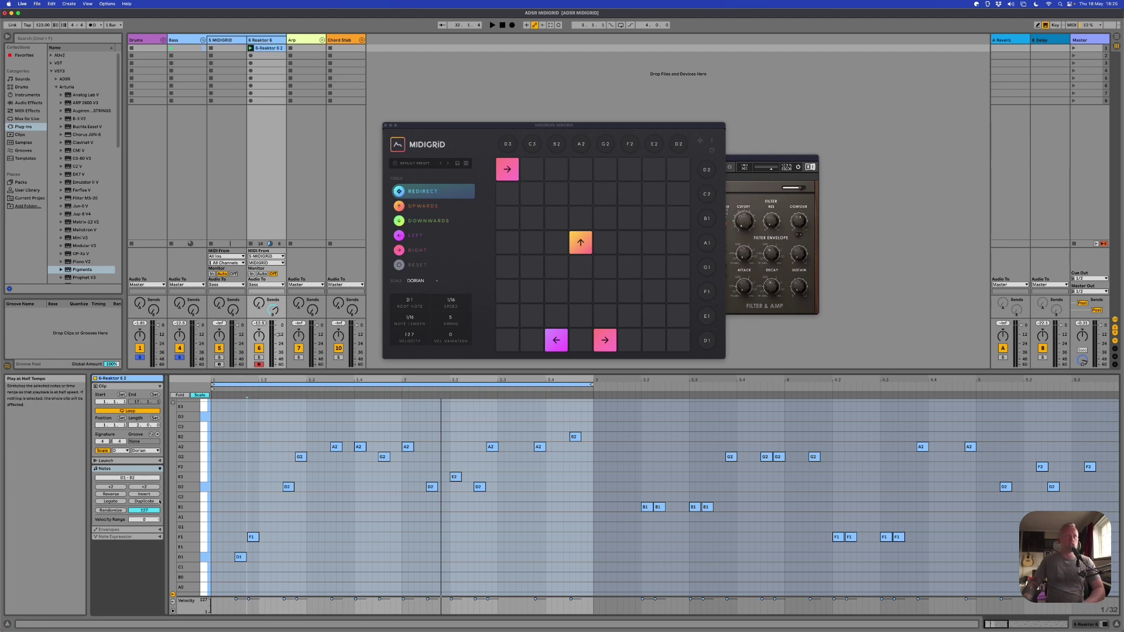
{"action": "left_click_drag", "start_coordinate": [212, 408], "coordinate": [590, 588]}
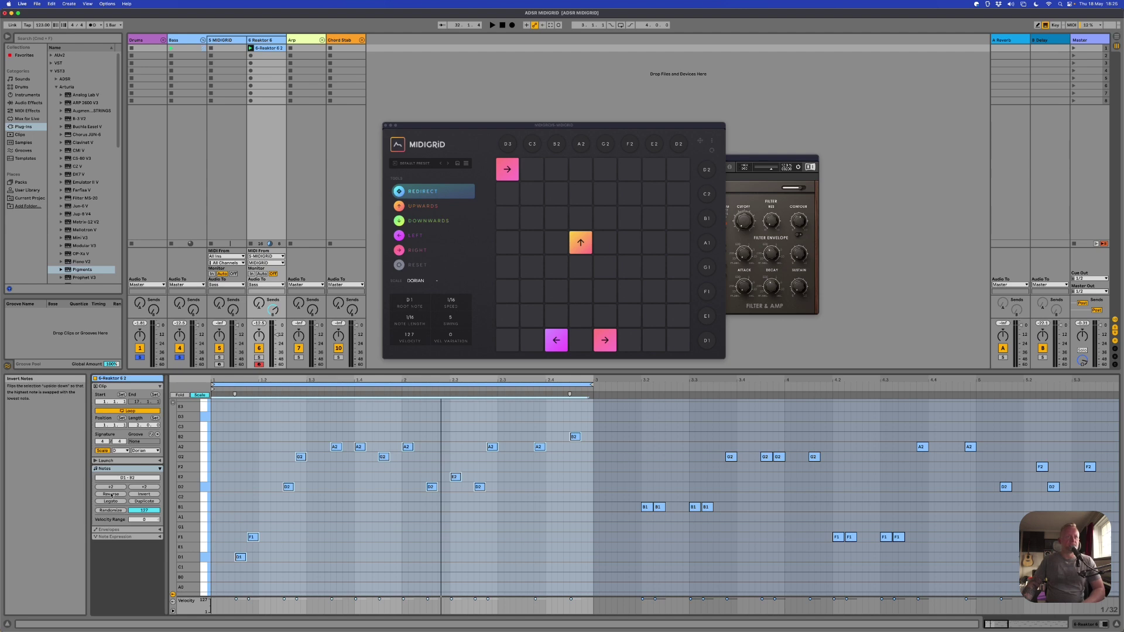
{"action": "left_click", "coordinate": [112, 496]}
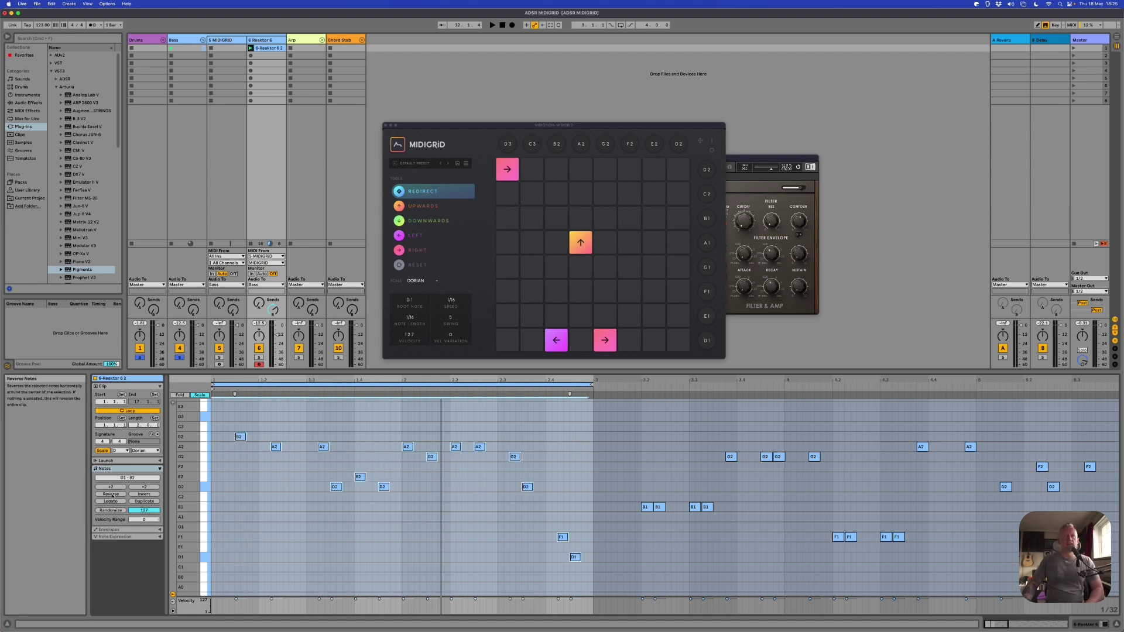
{"action": "key", "text": "space"}
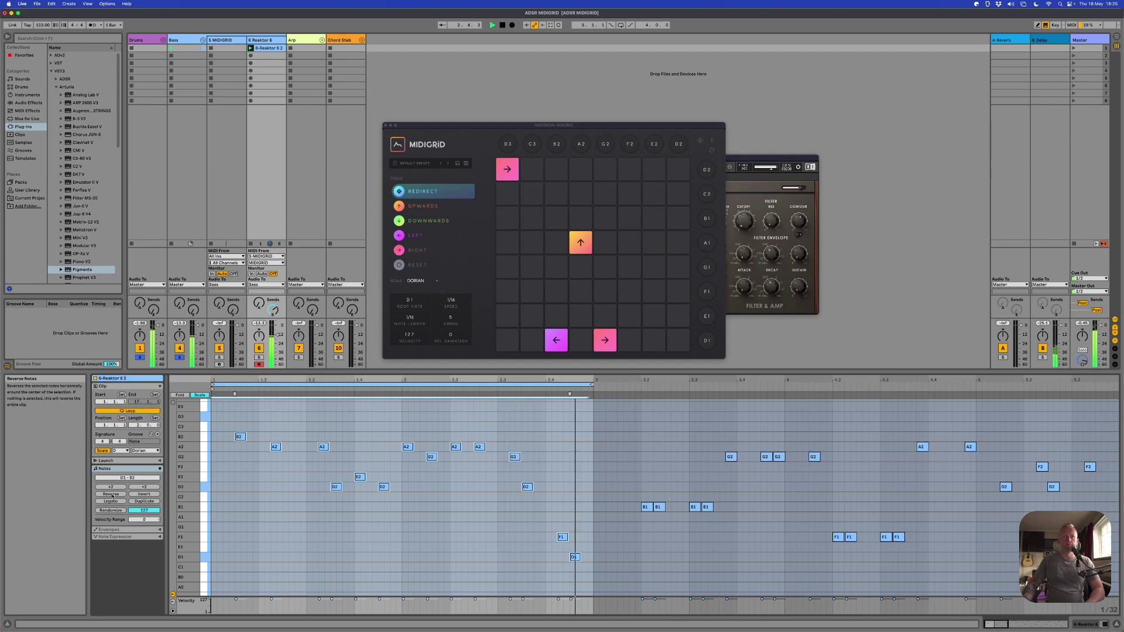
- Reverse the selected notes of the two-bar loop once more and invert their pitches
{"action": "left_click", "coordinate": [112, 495]}
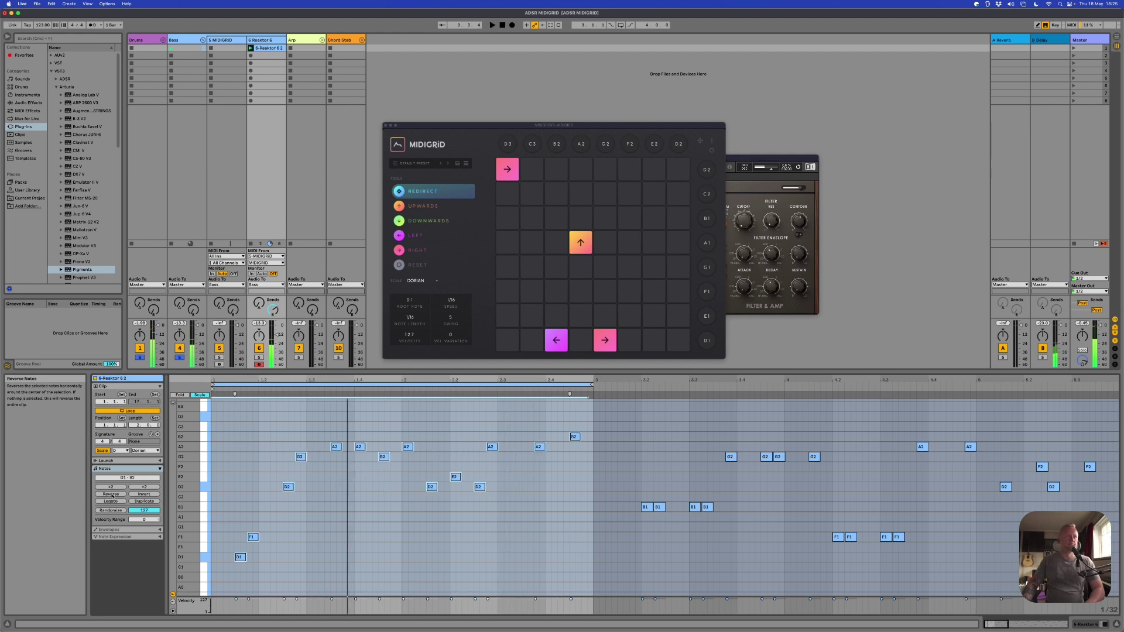
{"action": "left_click", "coordinate": [145, 495]}
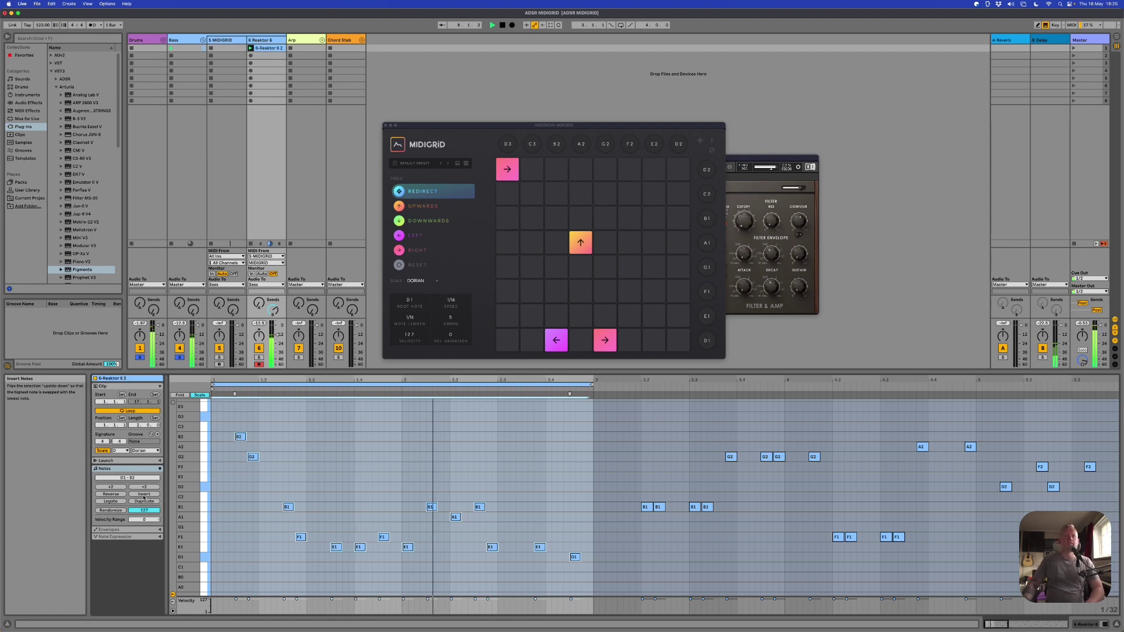
- Reverse the order of the loop's first two notes, B2 and G2, and lower both by one octave
{"action": "left_click", "coordinate": [216, 474]}
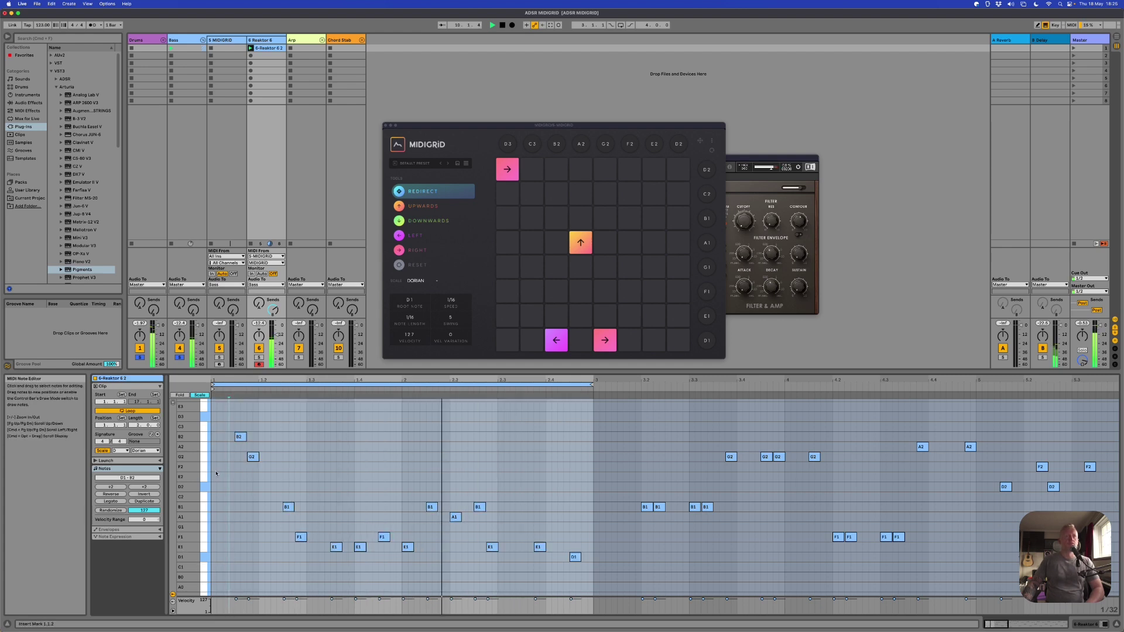
{"action": "left_click", "coordinate": [219, 428]}
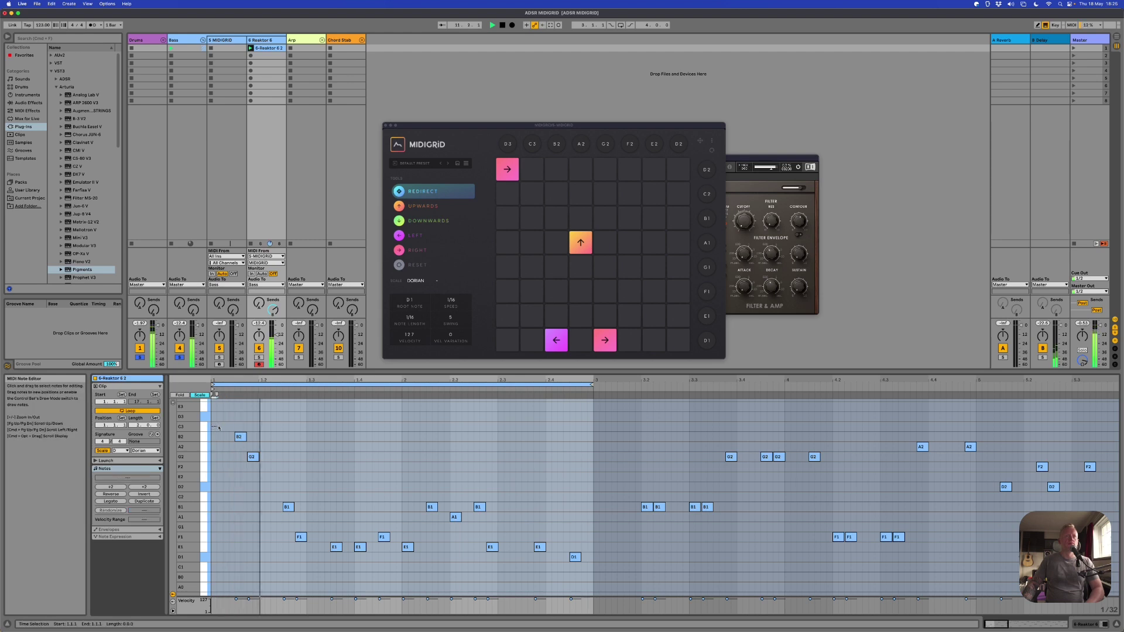
{"action": "left_click_drag", "start_coordinate": [219, 428], "coordinate": [260, 477]}
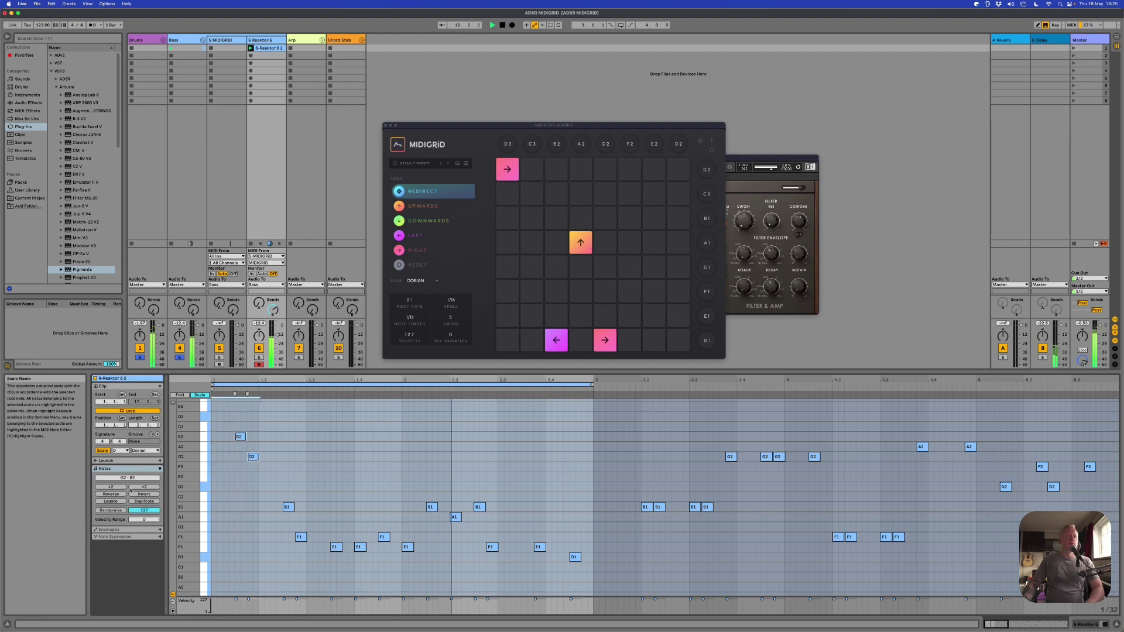
{"action": "left_click", "coordinate": [119, 495]}
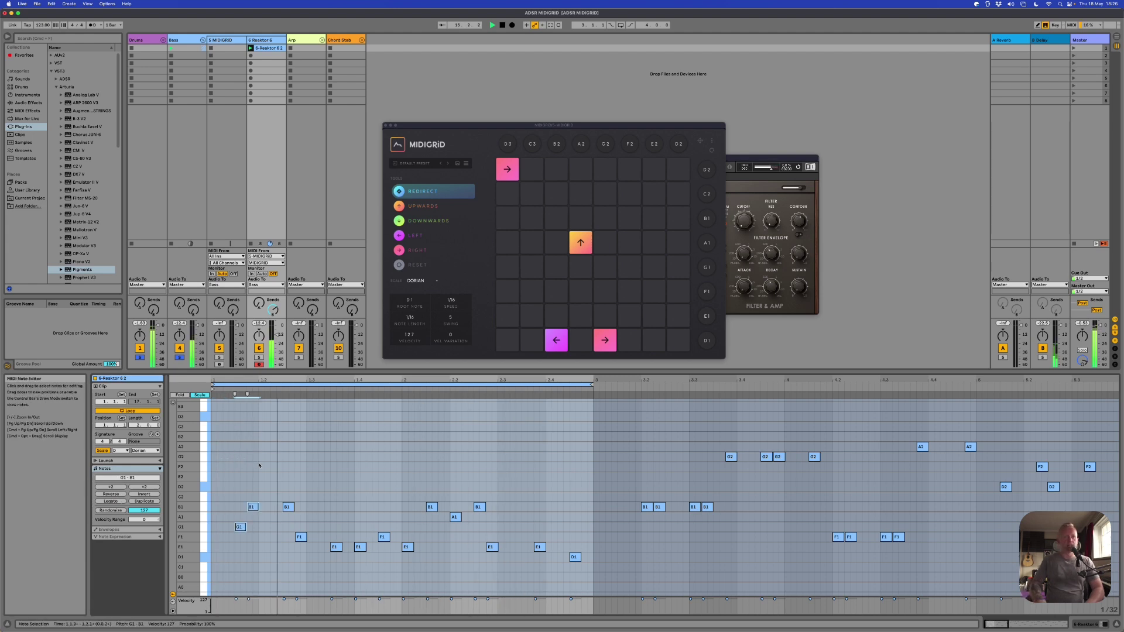
{"action": "key", "text": "shift+Down"}
{"action": "left_click", "coordinate": [260, 493]}
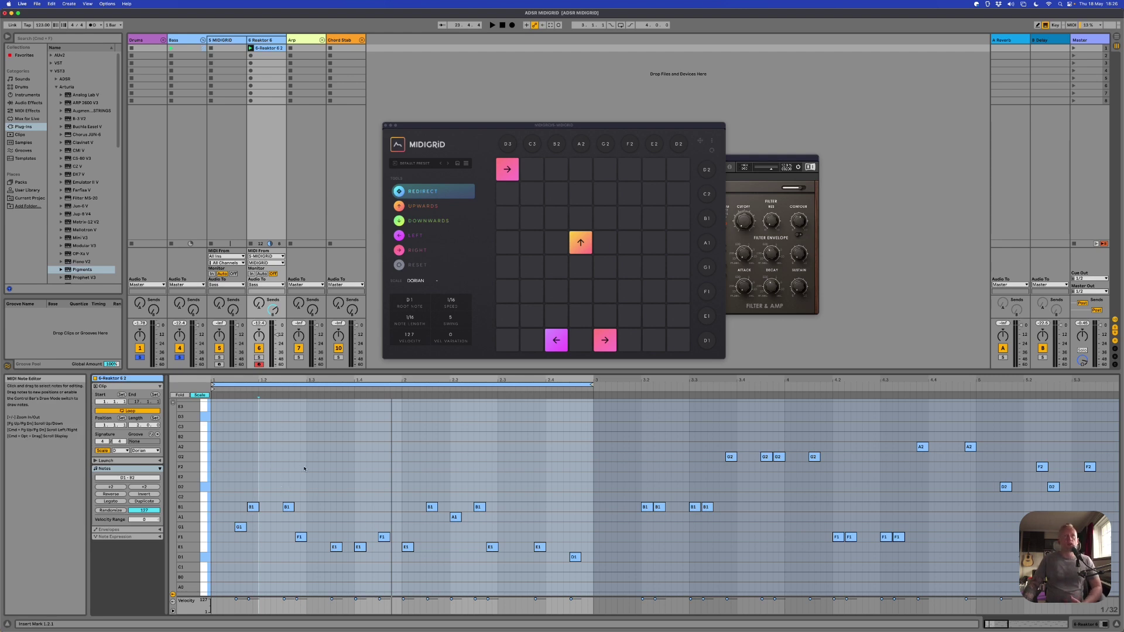
- Set MIDIGRID's export length to 4 bars and export the pattern as a MIDI clip into the Reaktor track's second slot
{"action": "scroll", "coordinate": [449, 523], "scroll_direction": "down", "scroll_amount": 5}
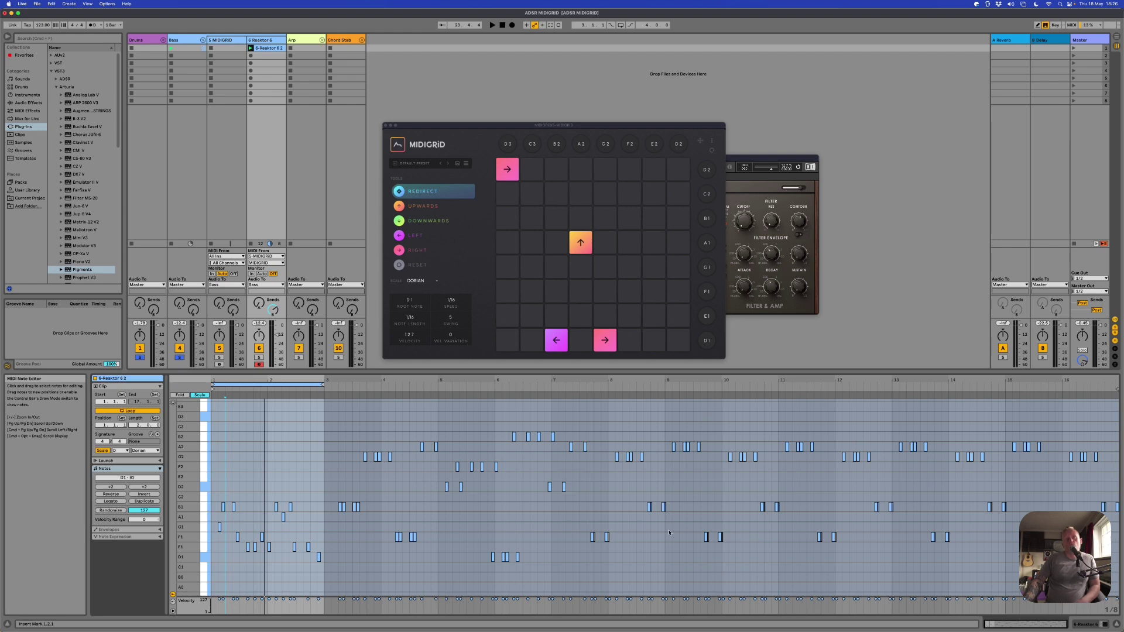
{"action": "left_click", "coordinate": [714, 145]}
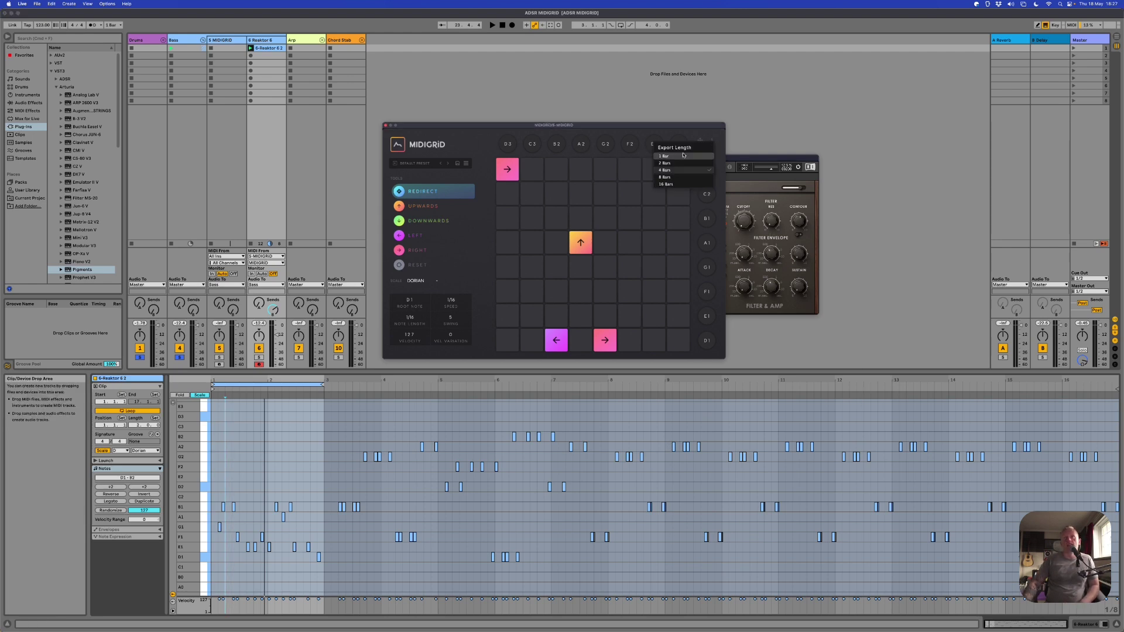
{"action": "left_click", "coordinate": [713, 145]}
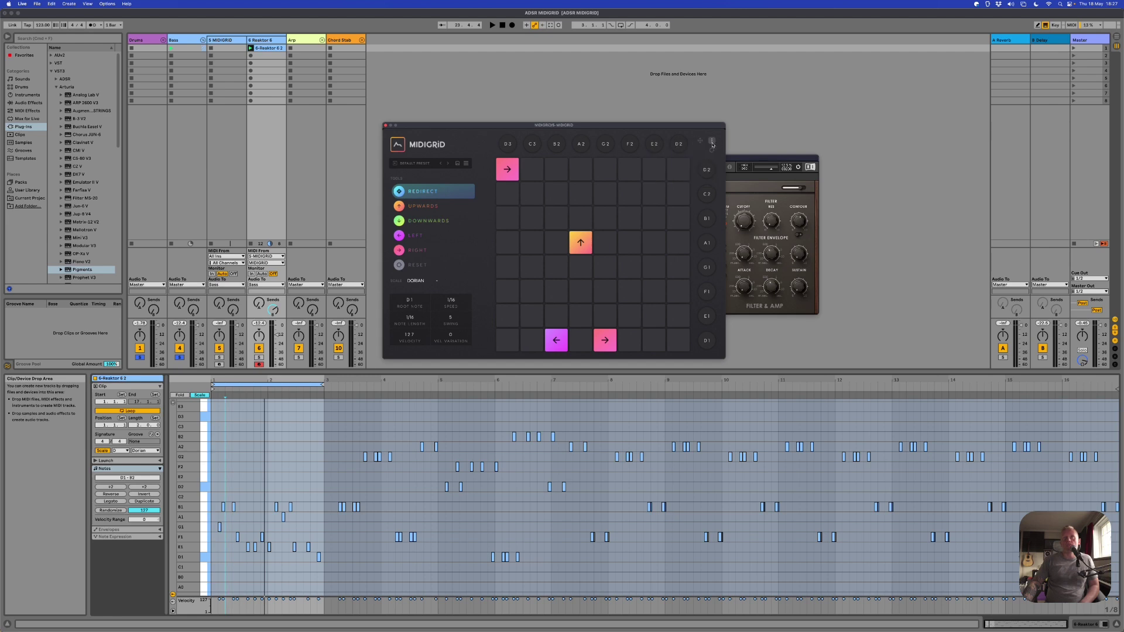
{"action": "left_click", "coordinate": [712, 144]}
{"action": "left_click", "coordinate": [713, 145]}
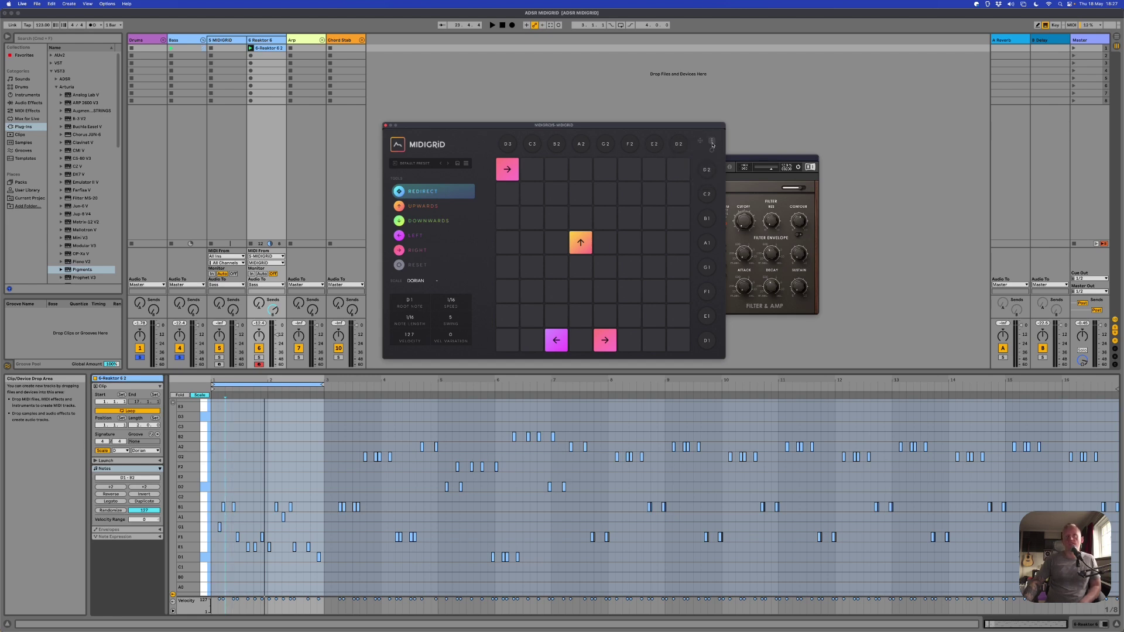
{"action": "left_click", "coordinate": [713, 144]}
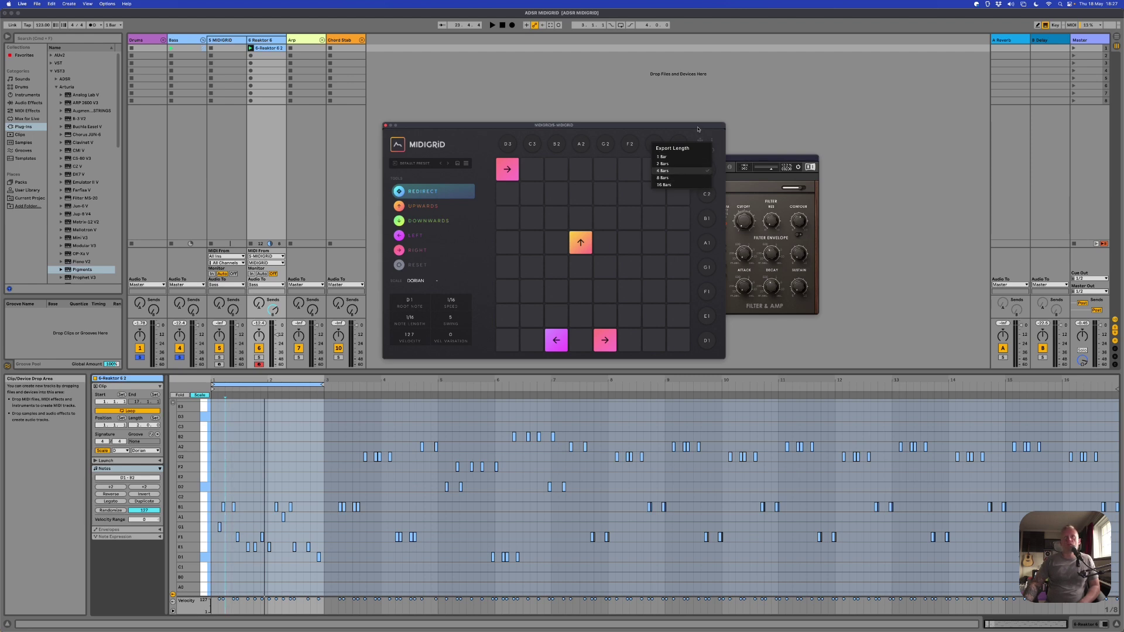
{"action": "left_click", "coordinate": [667, 171]}
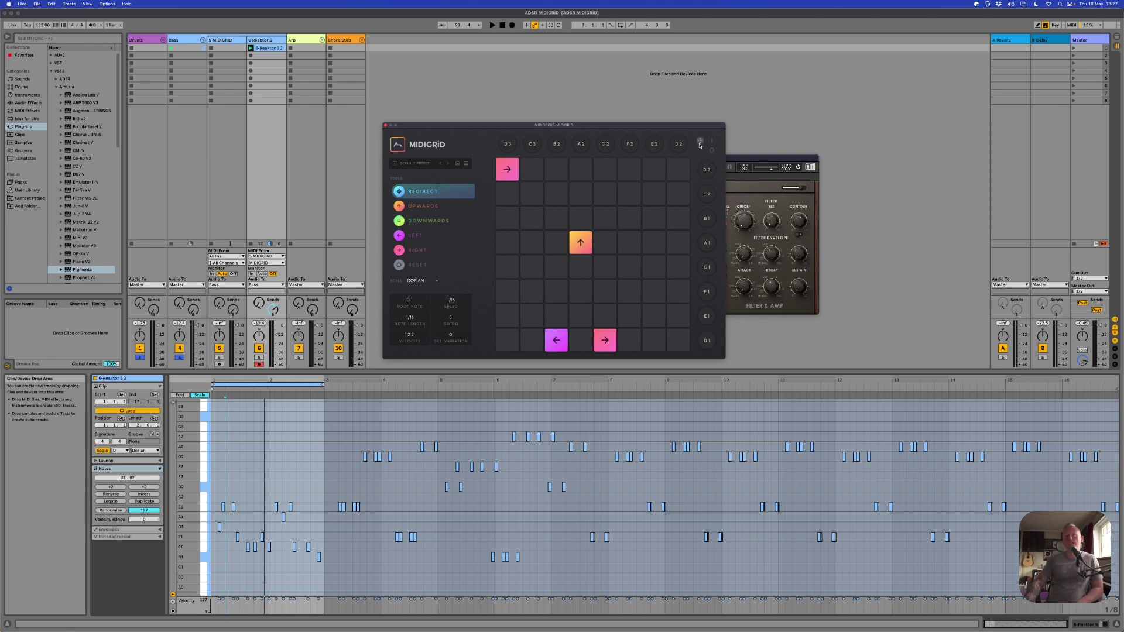
{"action": "left_click_drag", "start_coordinate": [702, 143], "coordinate": [278, 58]}
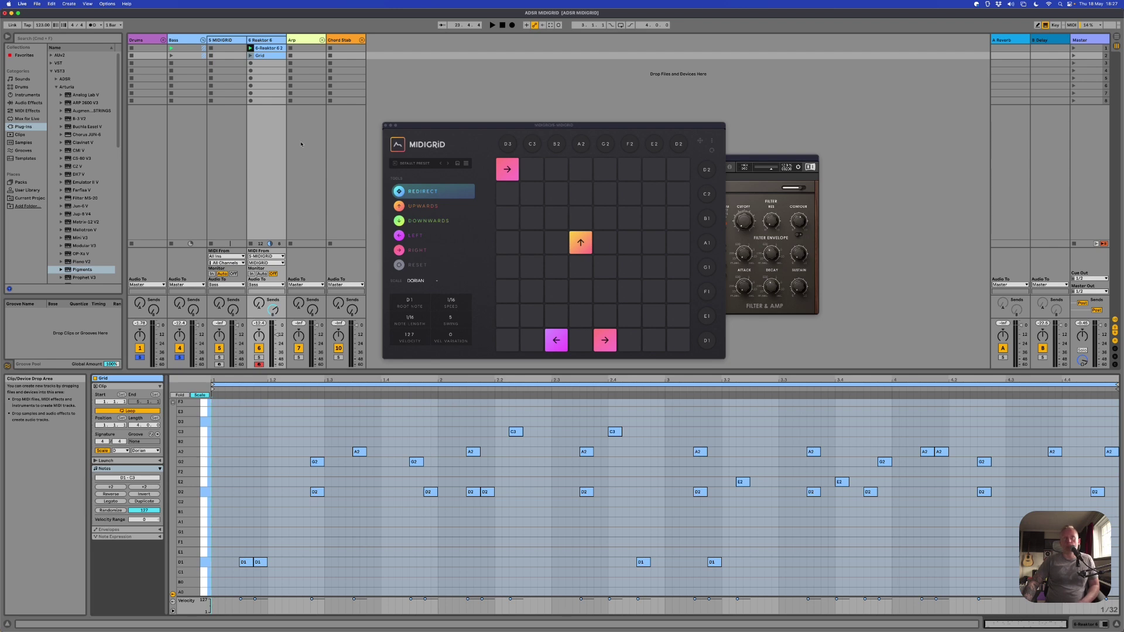
- Set the export length to 8 bars and export the pattern again into the Reaktor track's second slot, replacing the existing clip
{"action": "left_click", "coordinate": [714, 142]}
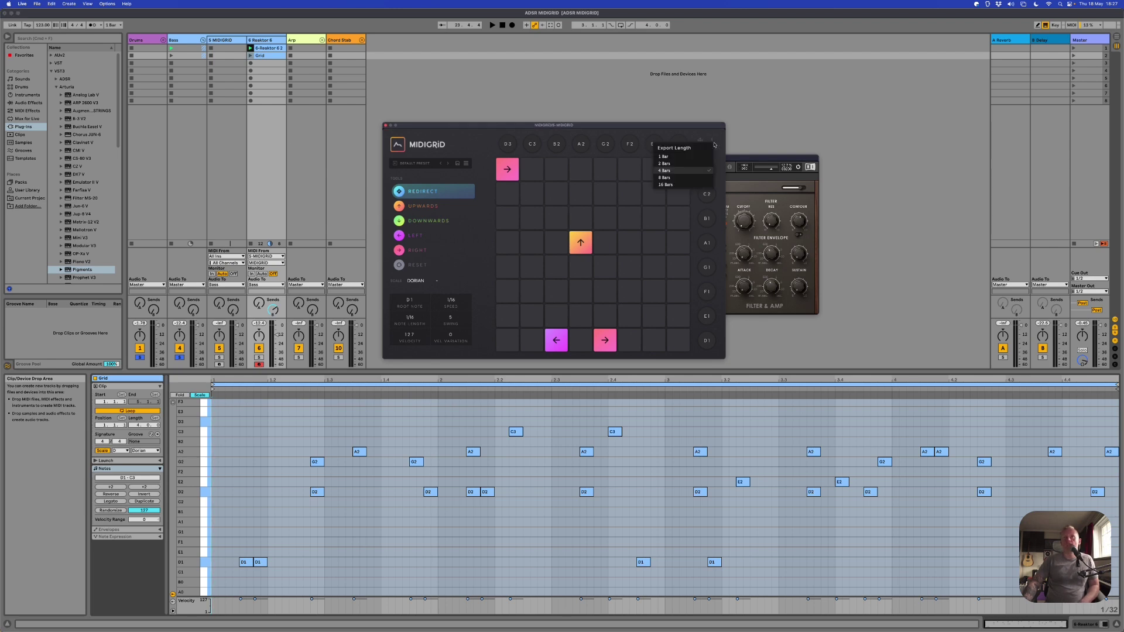
{"action": "left_click", "coordinate": [684, 178]}
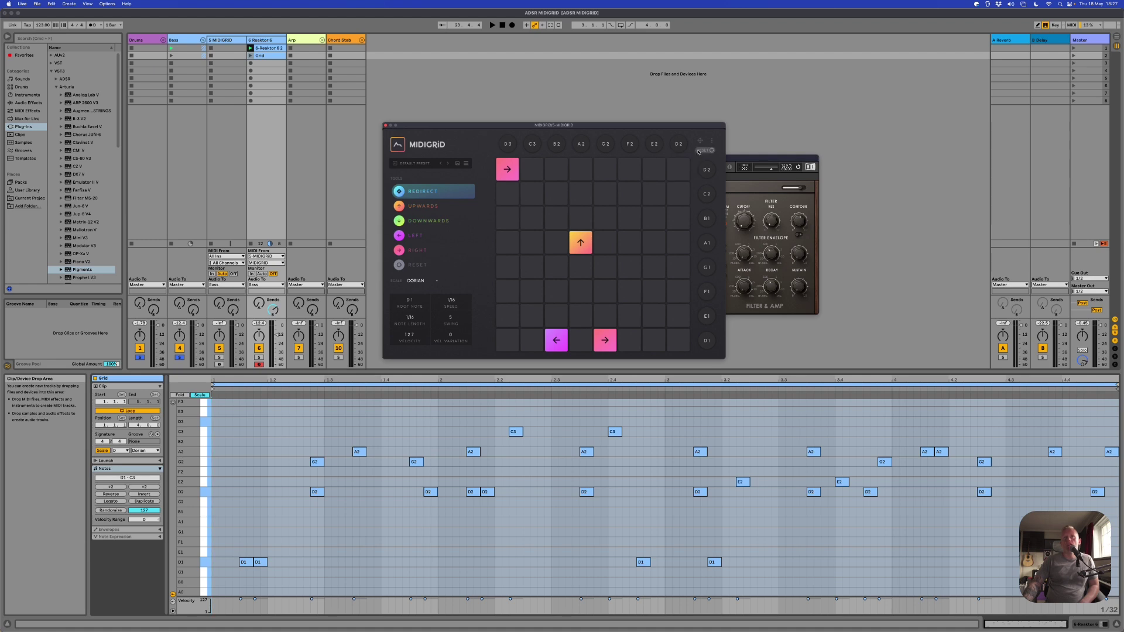
{"action": "left_click_drag", "start_coordinate": [700, 141], "coordinate": [274, 59]}
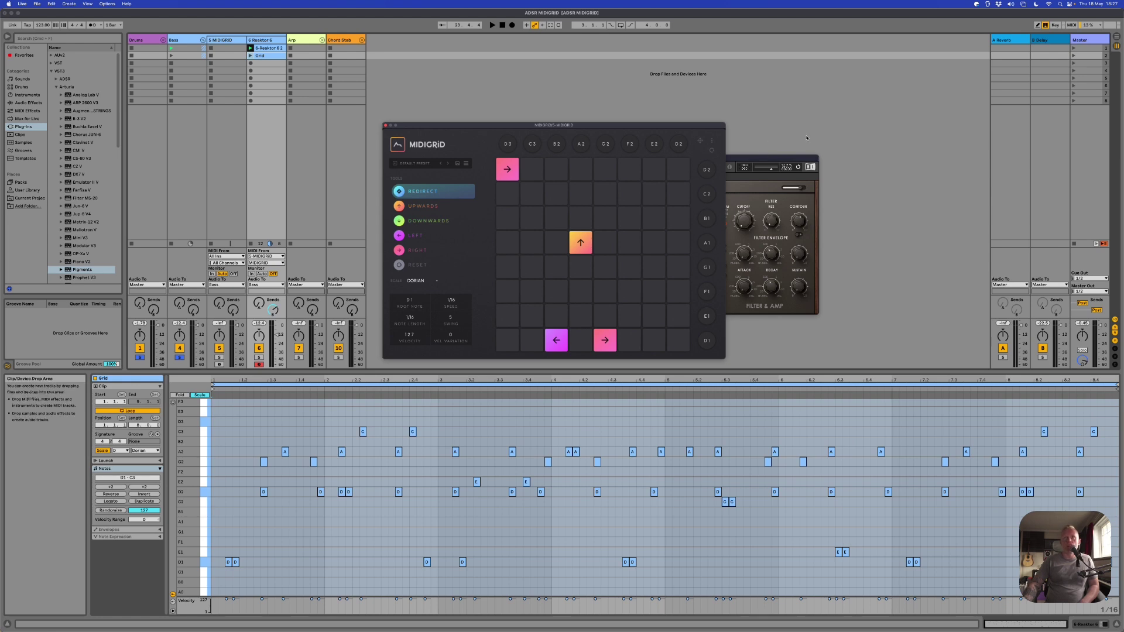
- Set the export length to 16 bars and replace the clip in the Reaktor track's second slot with a new pattern export
{"action": "left_click", "coordinate": [713, 145]}
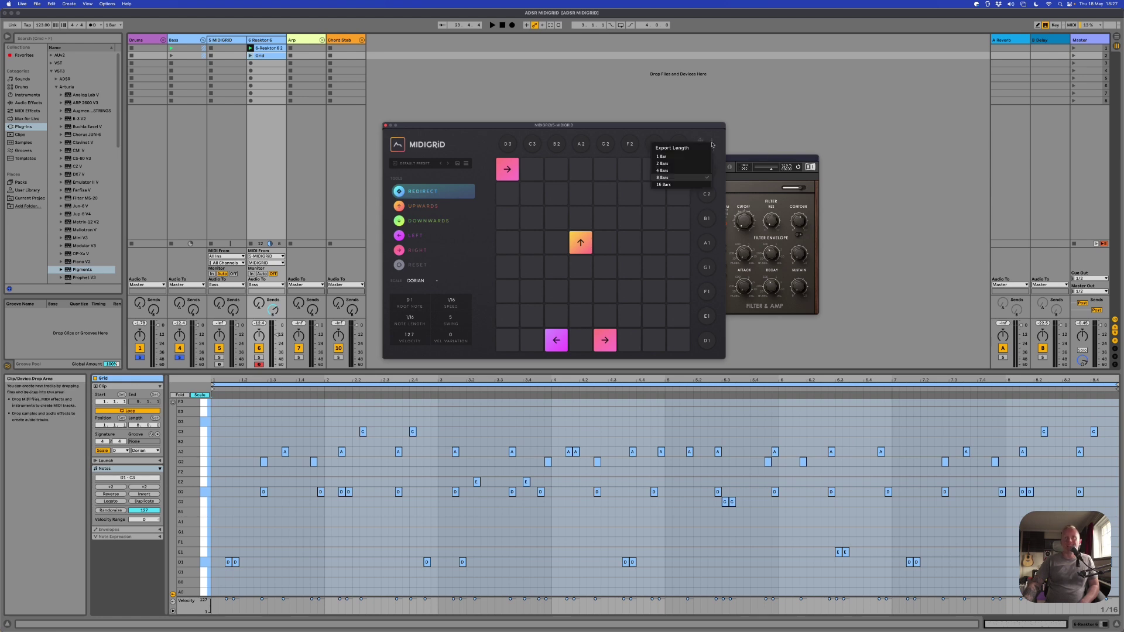
{"action": "left_click", "coordinate": [678, 194]}
{"action": "left_click", "coordinate": [682, 192]}
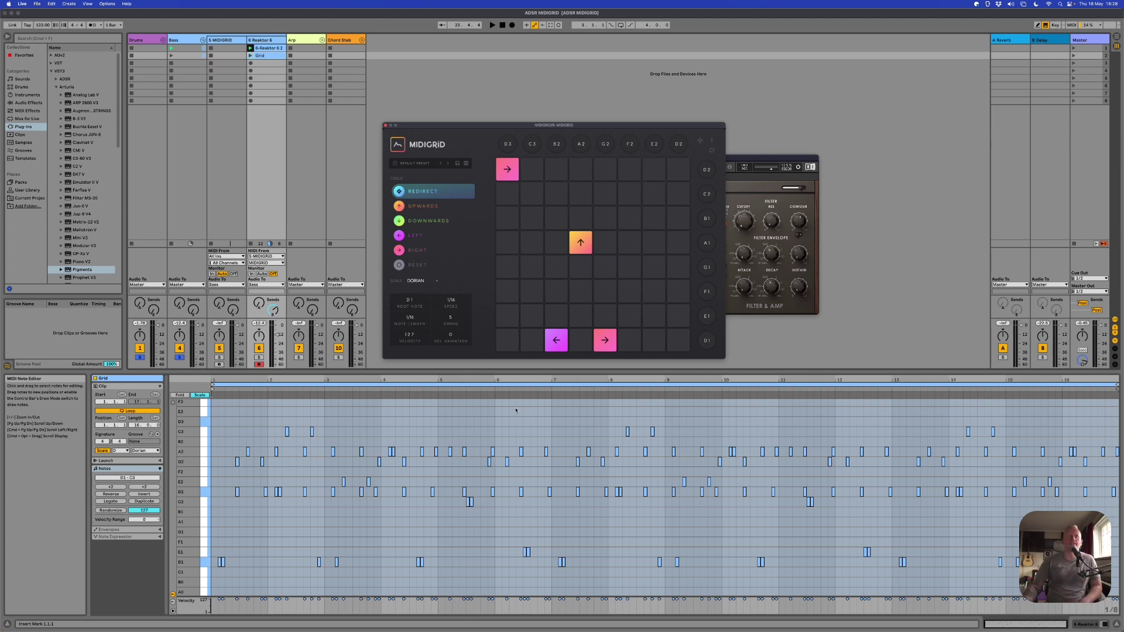
{"action": "left_click", "coordinate": [532, 291]}
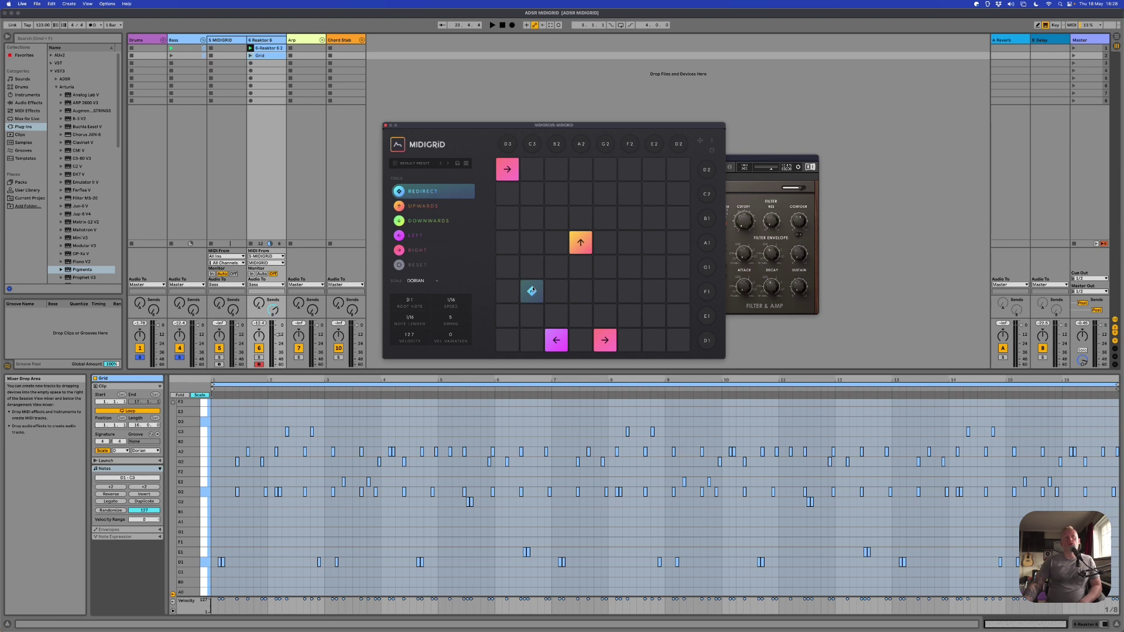
{"action": "left_click", "coordinate": [531, 291]}
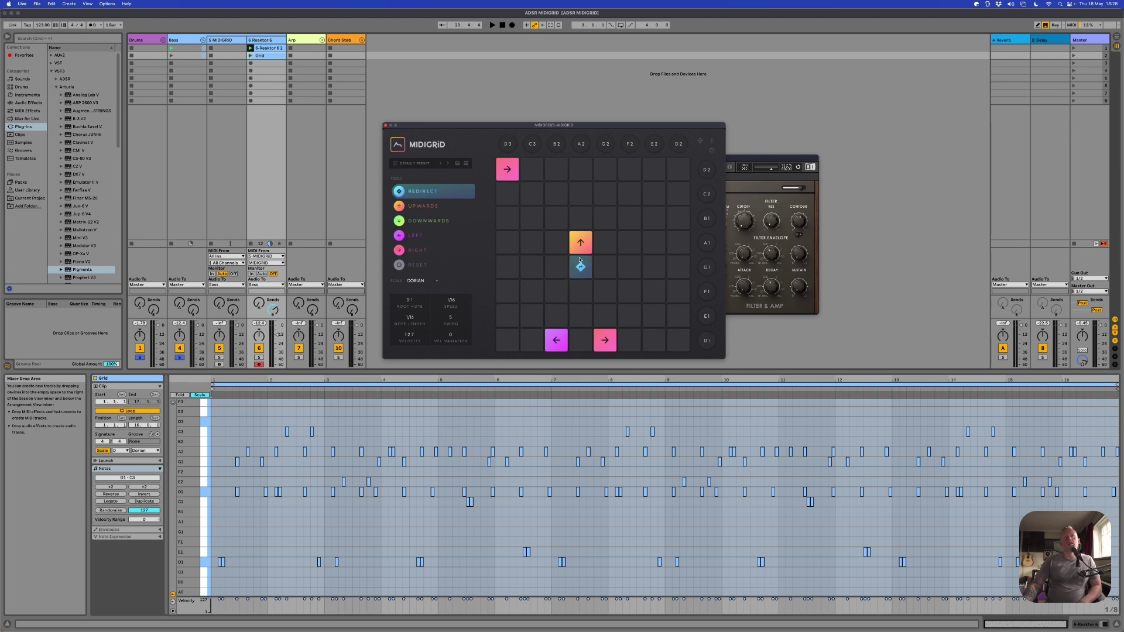
- Load the "001 - Simple Bass" preset into MIDIGRID from the subfolder inside User Presets
{"action": "left_click", "coordinate": [422, 167]}
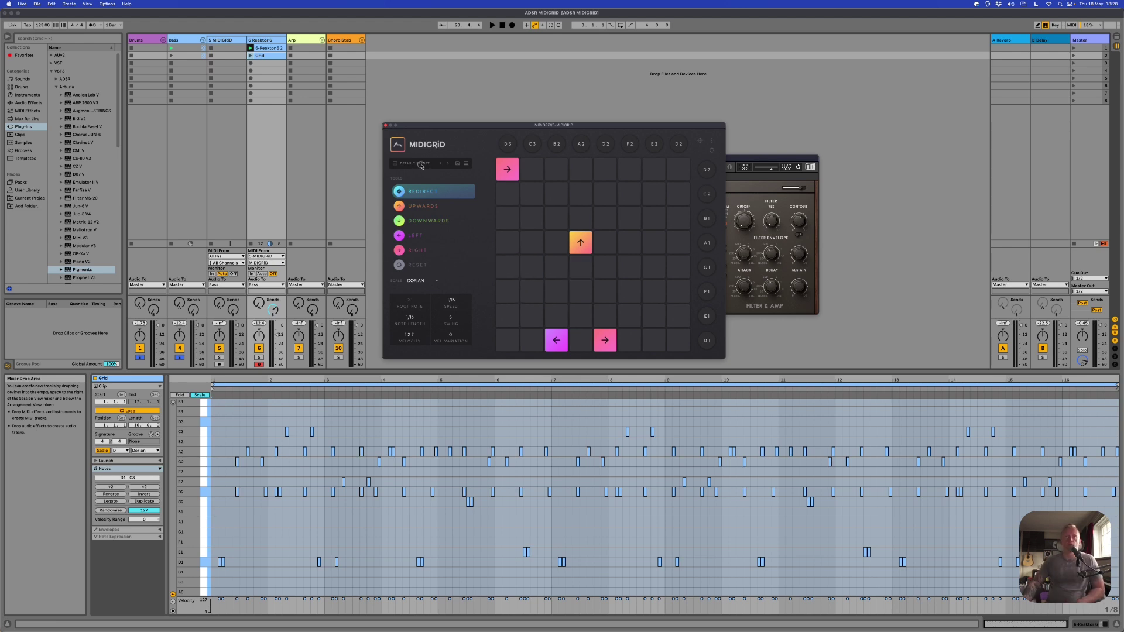
{"action": "scroll", "coordinate": [503, 197], "scroll_direction": "down", "scroll_amount": 2}
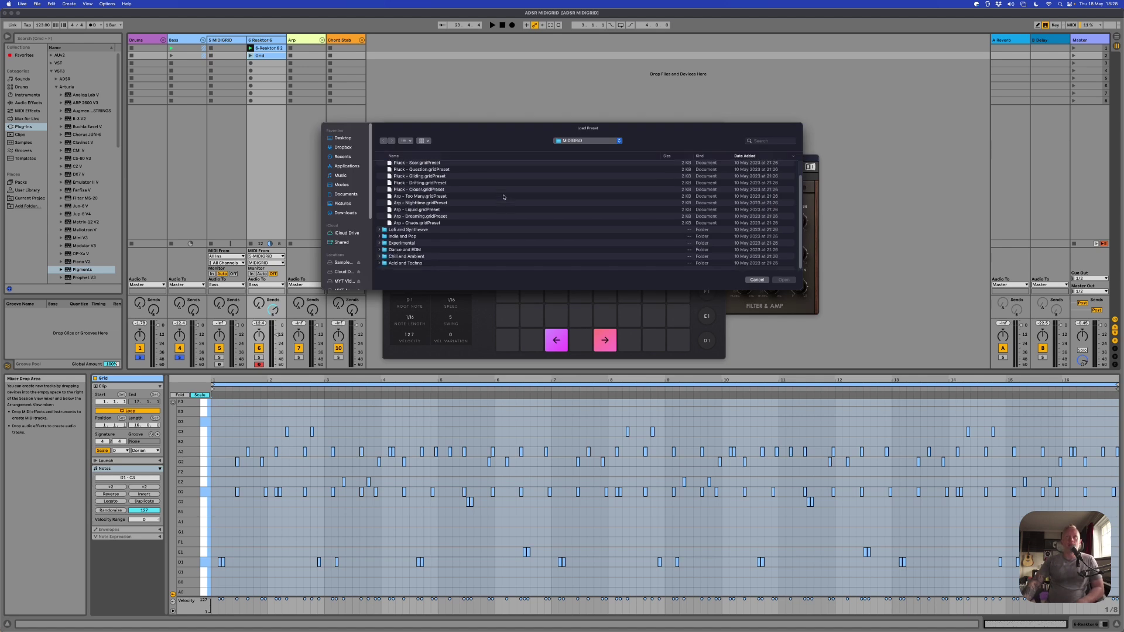
{"action": "scroll", "coordinate": [419, 253], "scroll_direction": "up", "scroll_amount": 2}
{"action": "double_click", "coordinate": [400, 166]}
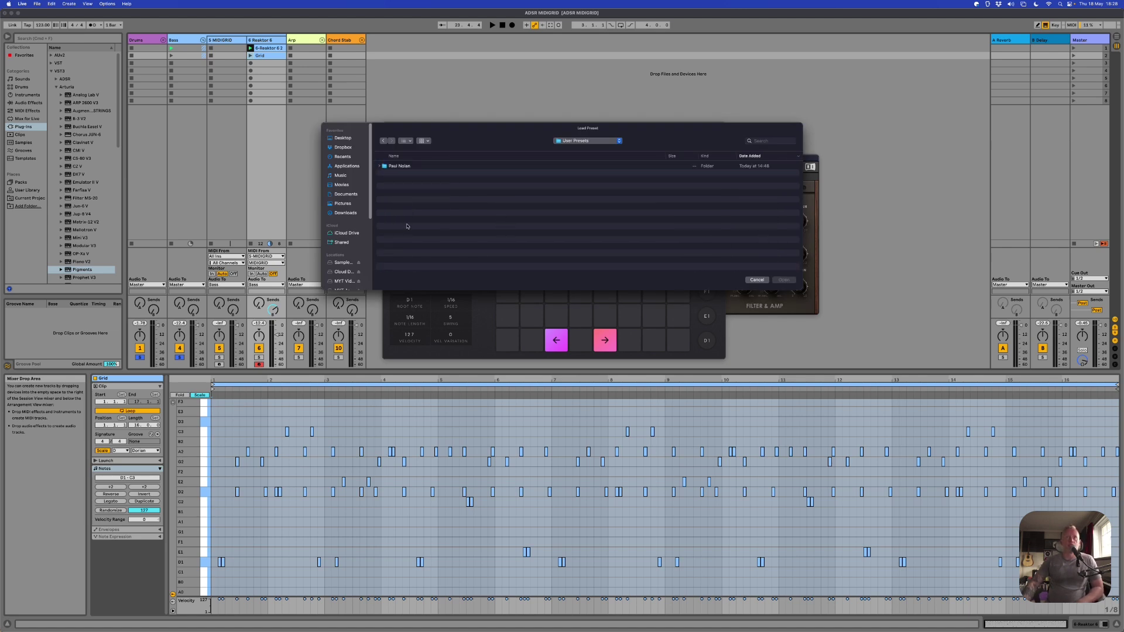
{"action": "double_click", "coordinate": [396, 166]}
{"action": "left_click", "coordinate": [406, 167]}
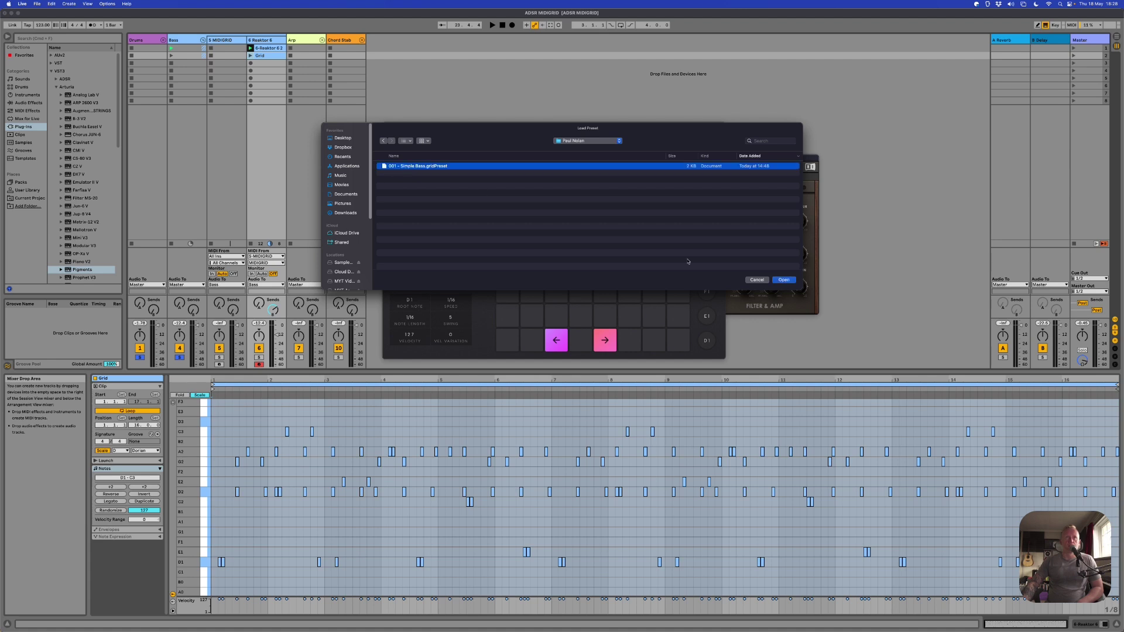
{"action": "left_click", "coordinate": [784, 281]}
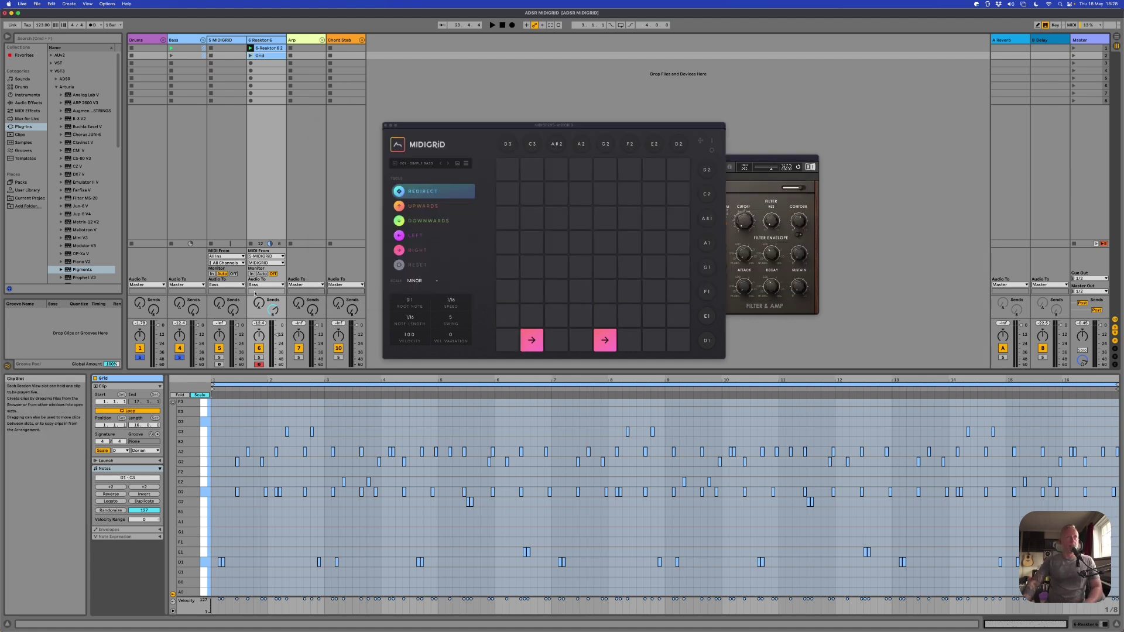
- Set the Reaktor track's monitoring to In and open the edited clip in its first slot
{"action": "left_click", "coordinate": [251, 274]}
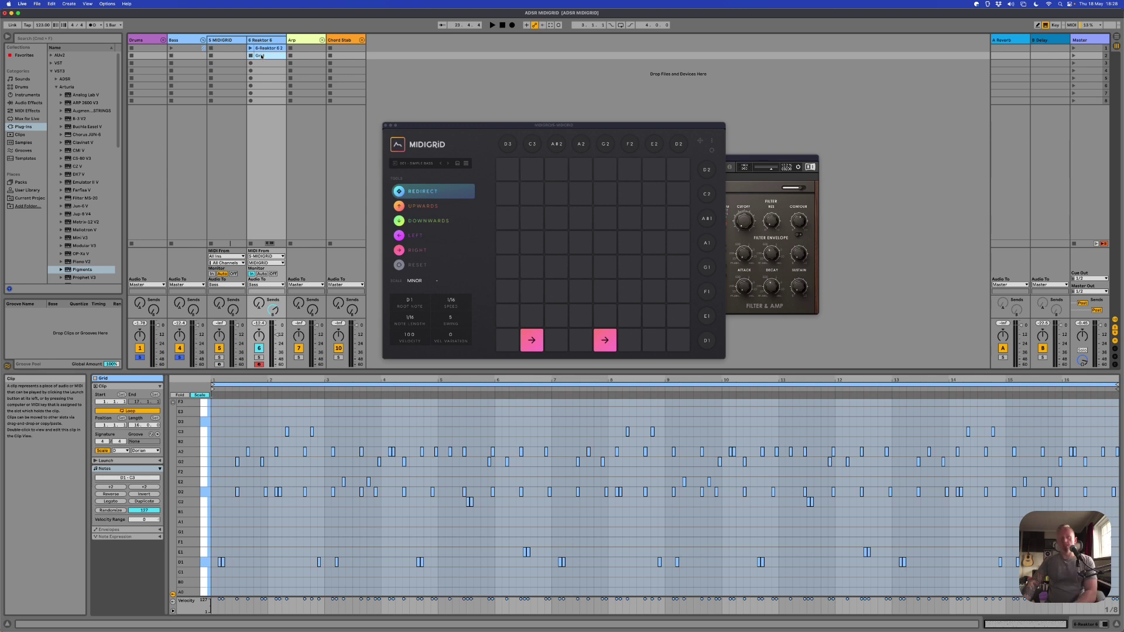
{"action": "left_click", "coordinate": [263, 49]}
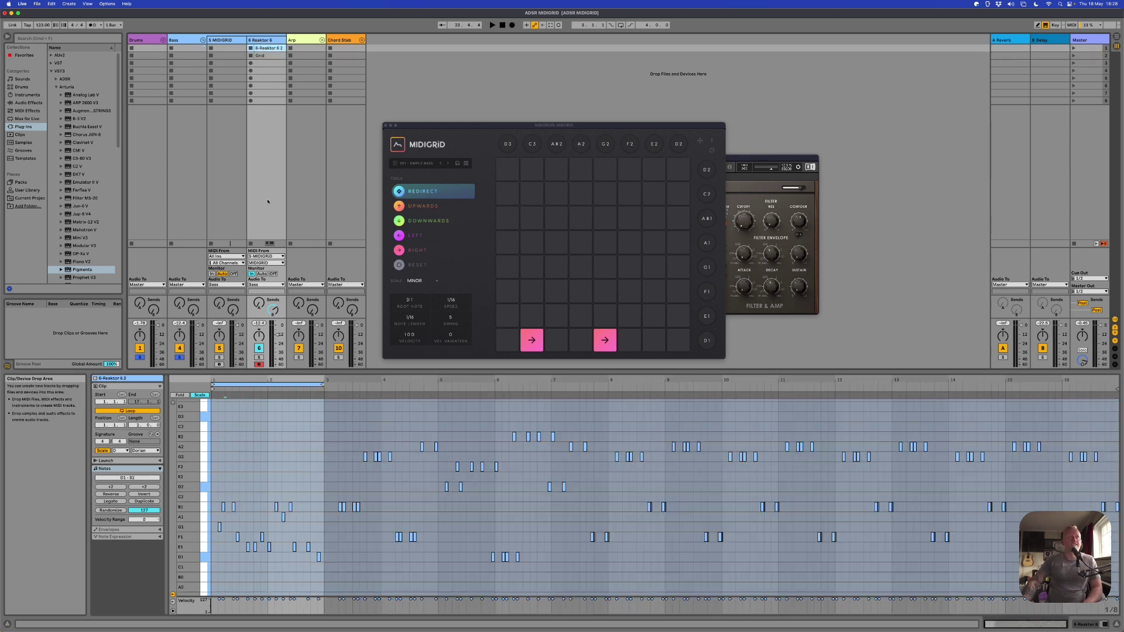